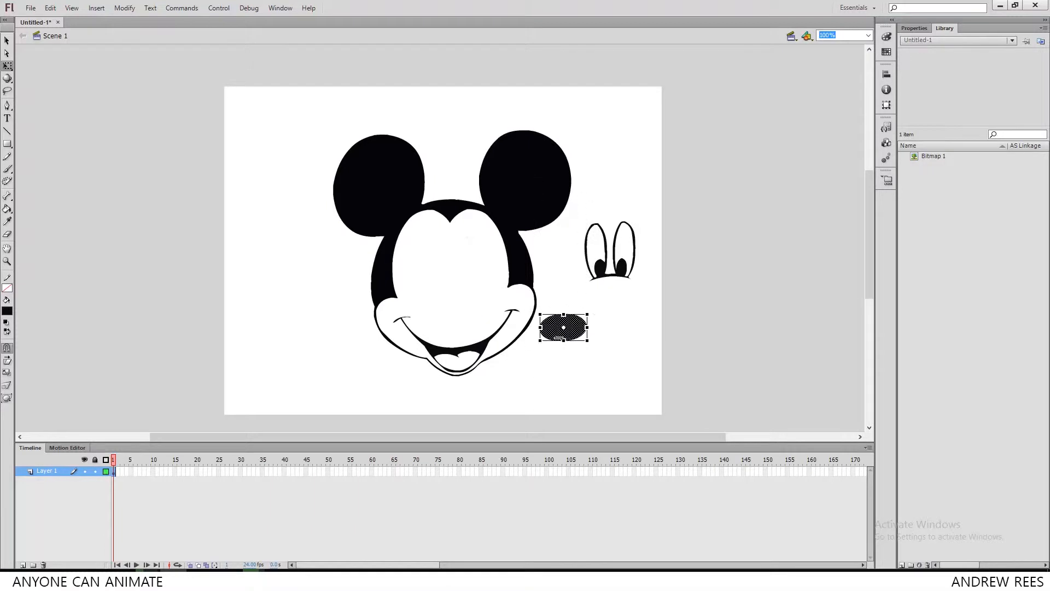
Undo the moves of the nose and eyes so both return to their original places on Mickey's face
{"action": "left_click", "coordinate": [475, 355]}
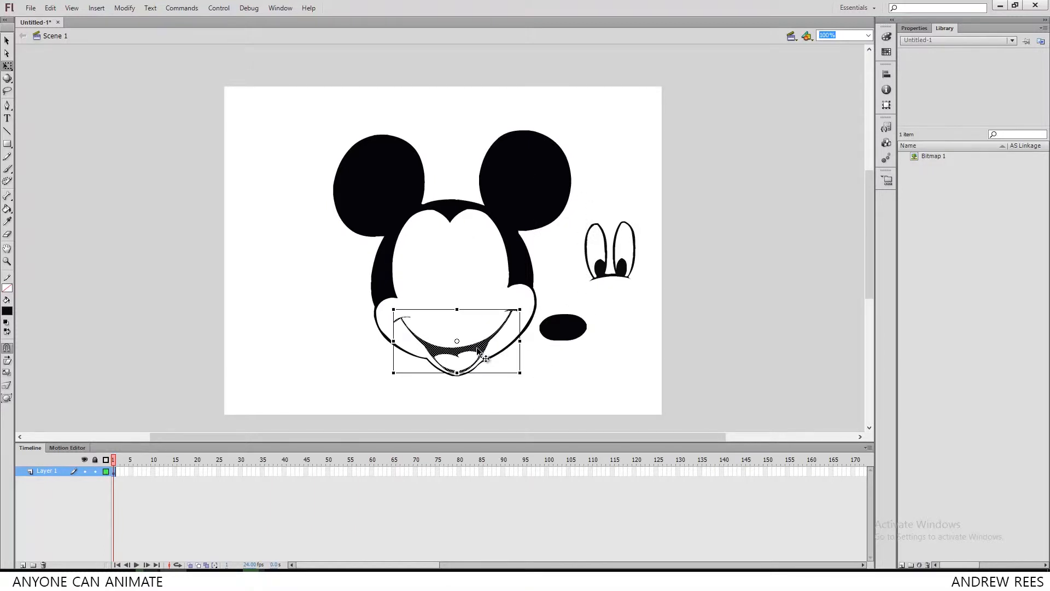
{"action": "left_click", "coordinate": [502, 207]}
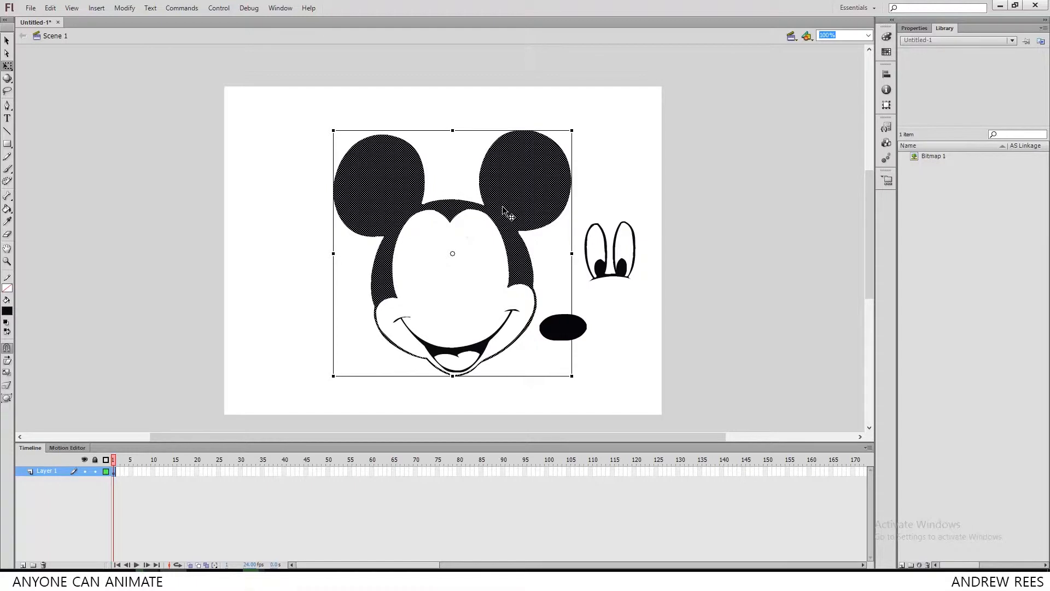
{"action": "key", "text": "ctrl+z"}
{"action": "key", "text": "ctrl+z"}
{"action": "key", "text": "ctrl+z"}
{"action": "key", "text": "ctrl+z"}
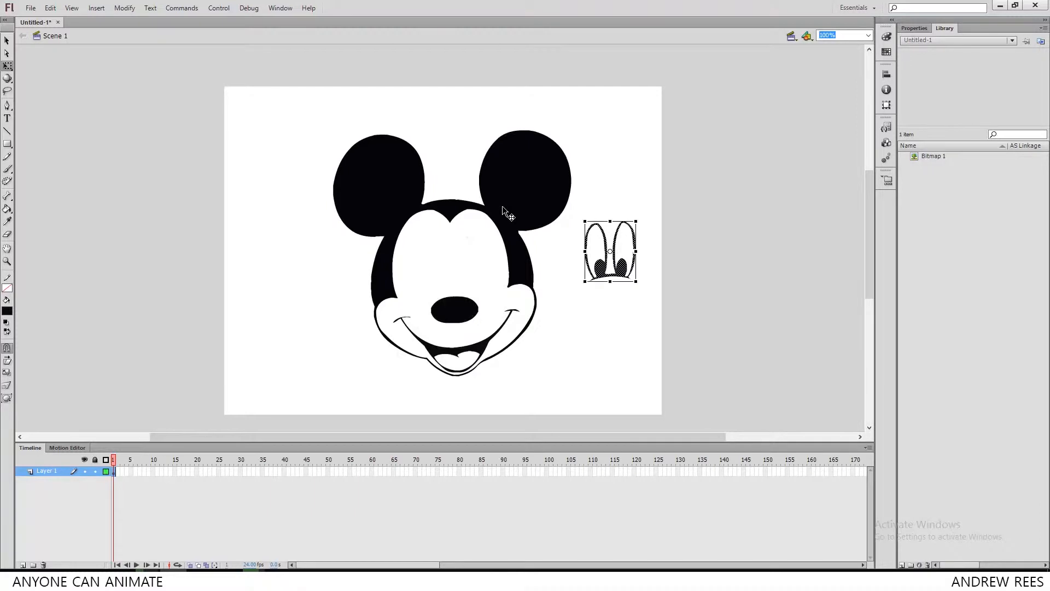
{"action": "key", "text": "ctrl+z"}
Select all the Mickey face shapes together and try moving them toward the stage's right edge
{"action": "left_click_drag", "start_coordinate": [264, 116], "coordinate": [614, 360]}
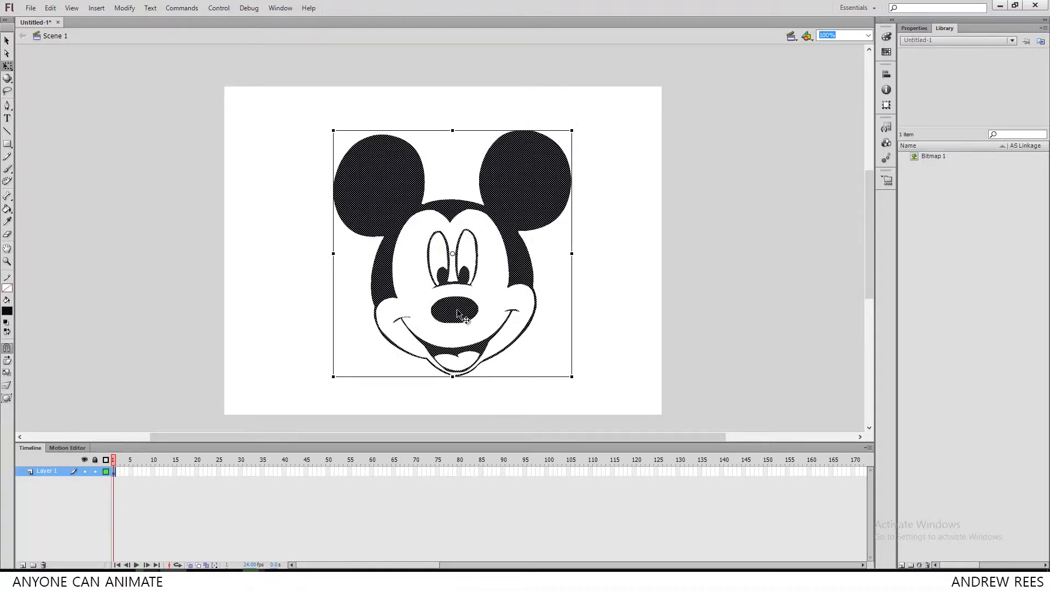
{"action": "left_click_drag", "start_coordinate": [458, 315], "coordinate": [633, 289]}
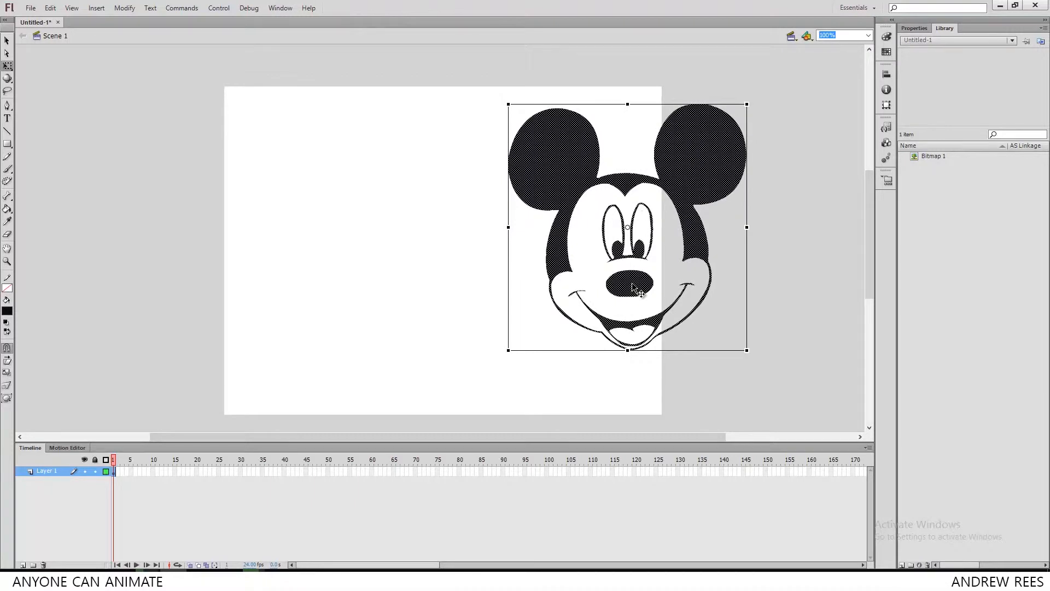
{"action": "key", "text": "ctrl+z"}
{"action": "left_click", "coordinate": [632, 282]}
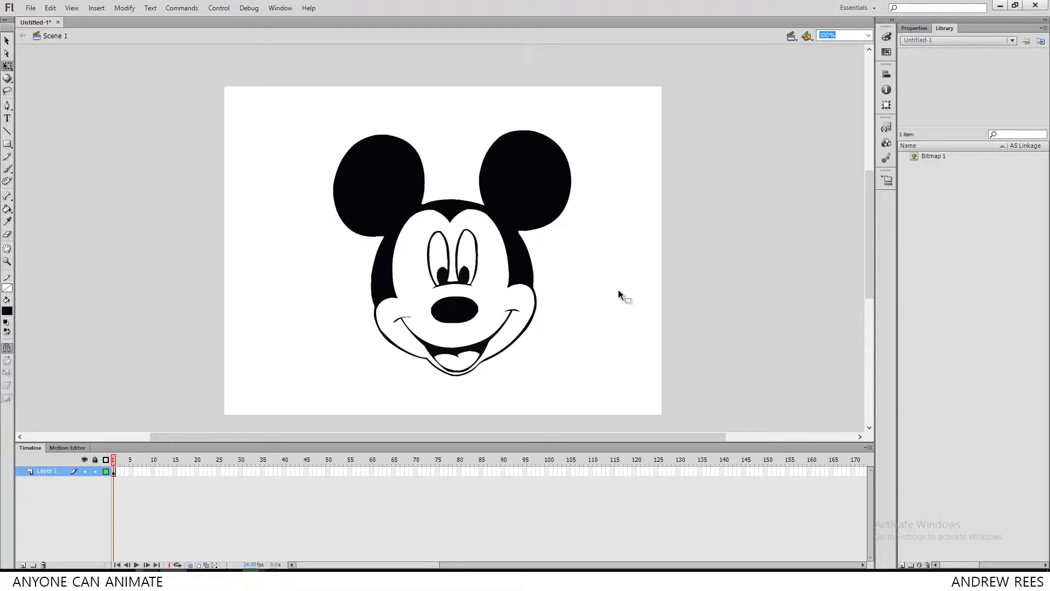
Convert the whole Mickey face into a symbol named Mickey and try moving it as one object
{"action": "left_click_drag", "start_coordinate": [289, 111], "coordinate": [623, 379]}
{"action": "right_click", "coordinate": [526, 252]}
{"action": "left_click", "coordinate": [570, 491]}
{"action": "left_click", "coordinate": [569, 122]}
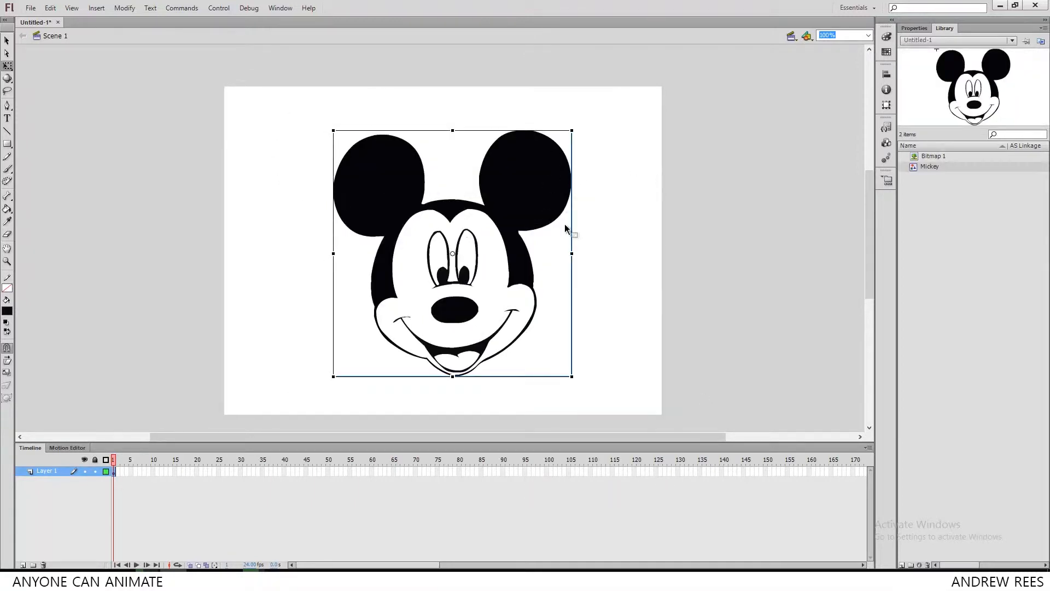
{"action": "left_click", "coordinate": [725, 215]}
{"action": "left_click", "coordinate": [535, 195]}
{"action": "left_click_drag", "start_coordinate": [508, 197], "coordinate": [505, 166]}
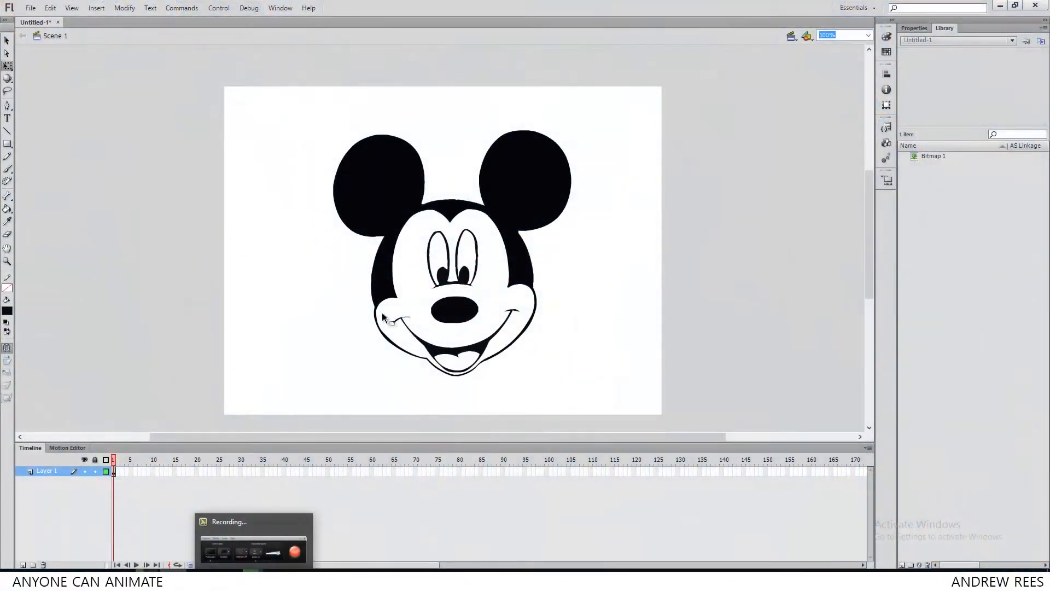
Place a duplicate of the whole unconverted Mickey face to the right of the original
{"action": "left_click_drag", "start_coordinate": [311, 121], "coordinate": [600, 401]}
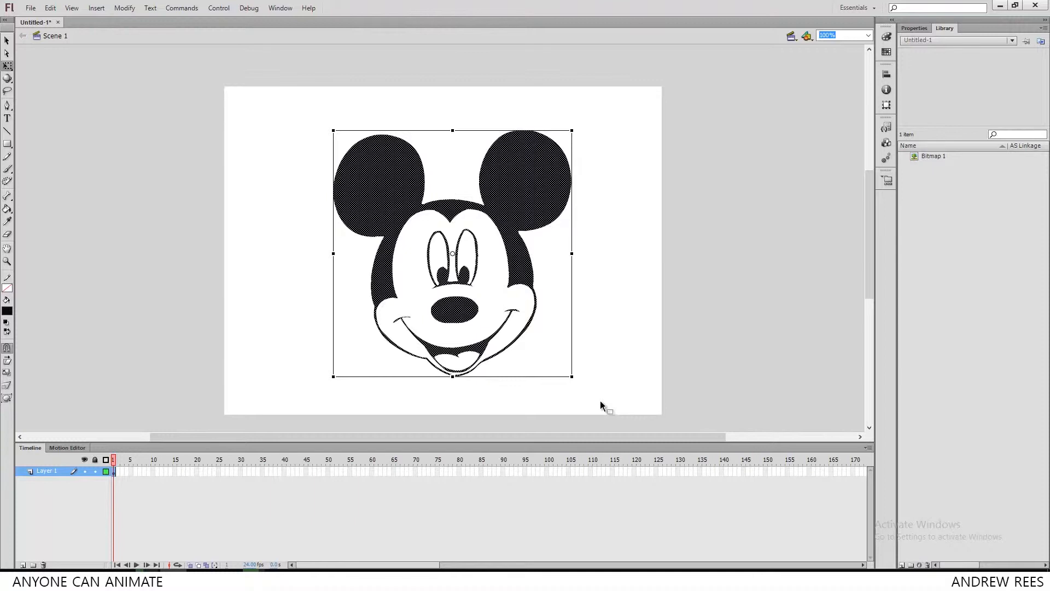
{"action": "mouse_move", "coordinate": [524, 278]}
{"action": "left_mouse_down"}
{"action": "mouse_move", "coordinate": [511, 262]}
{"action": "mouse_move", "coordinate": [772, 246]}
{"action": "mouse_move", "coordinate": [772, 267]}
{"action": "left_mouse_up"}
{"action": "left_click", "coordinate": [553, 392]}
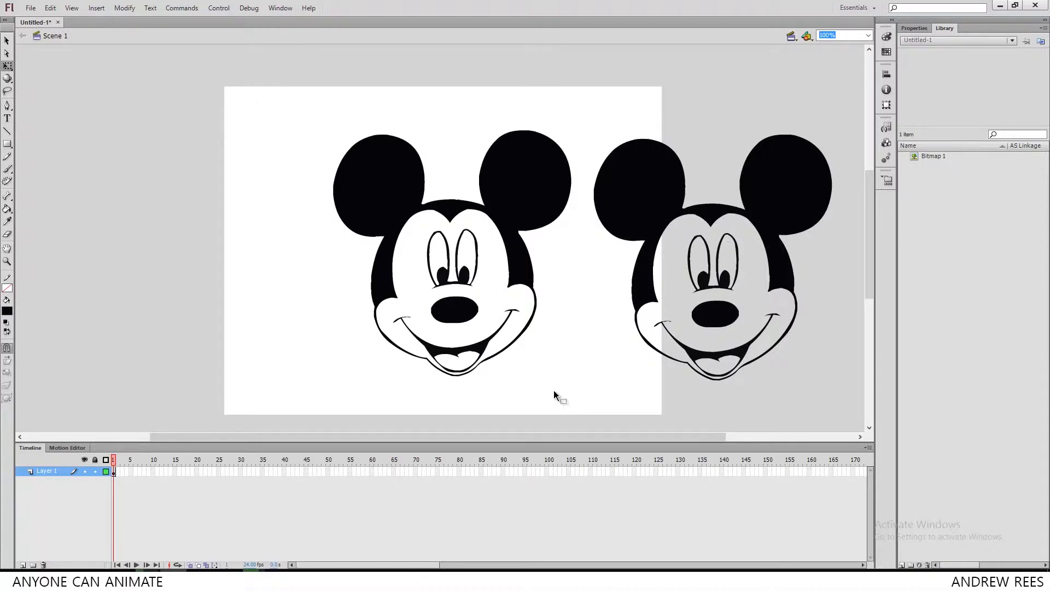
Convert all the shapes of the Mickey face on the stage into a symbol named Mickey
{"action": "left_click_drag", "start_coordinate": [290, 109], "coordinate": [584, 397]}
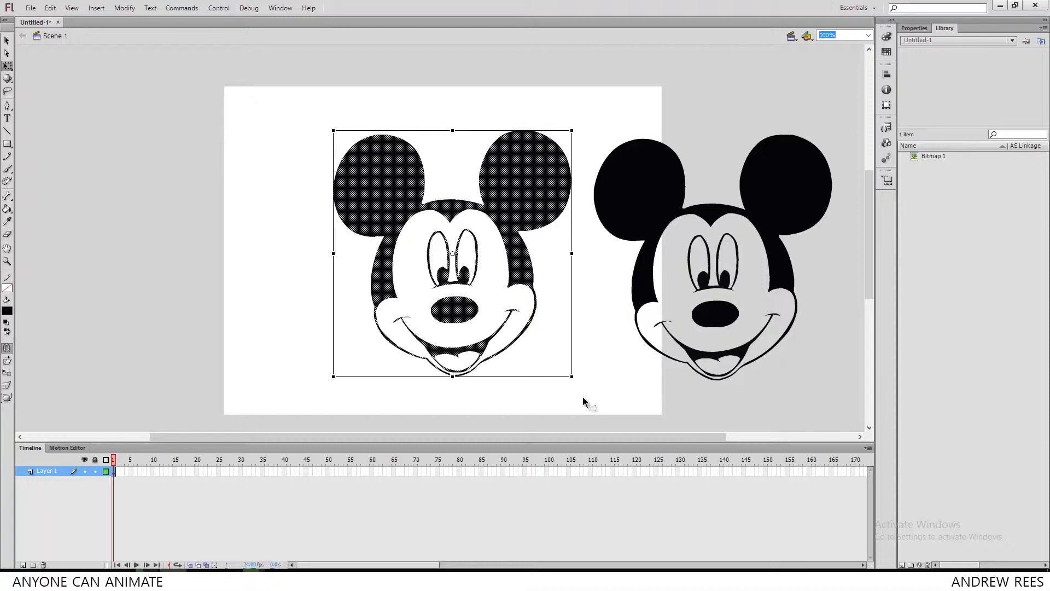
{"action": "right_click", "coordinate": [525, 266]}
{"action": "left_click", "coordinate": [546, 471]}
{"action": "type", "text": "Mickey"}
{"action": "left_click", "coordinate": [584, 121]}
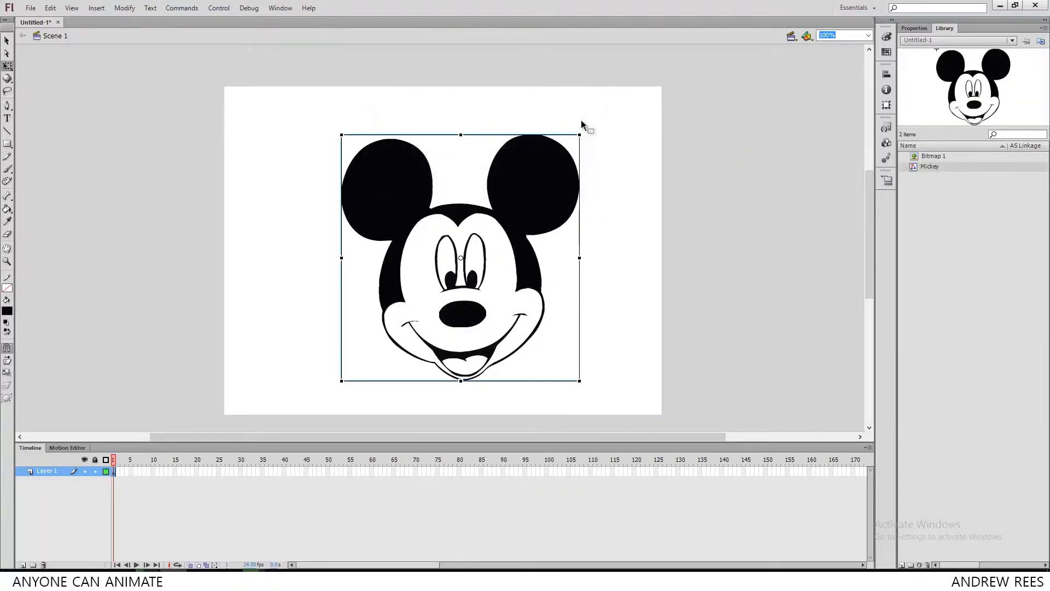
Scale the Mickey instance to about half size in the stage's upper-left corner and add several full-size instances from the library
{"action": "left_click_drag", "start_coordinate": [580, 381], "coordinate": [517, 316]}
{"action": "left_click_drag", "start_coordinate": [489, 261], "coordinate": [301, 154]}
{"action": "left_click_drag", "start_coordinate": [936, 166], "coordinate": [504, 259]}
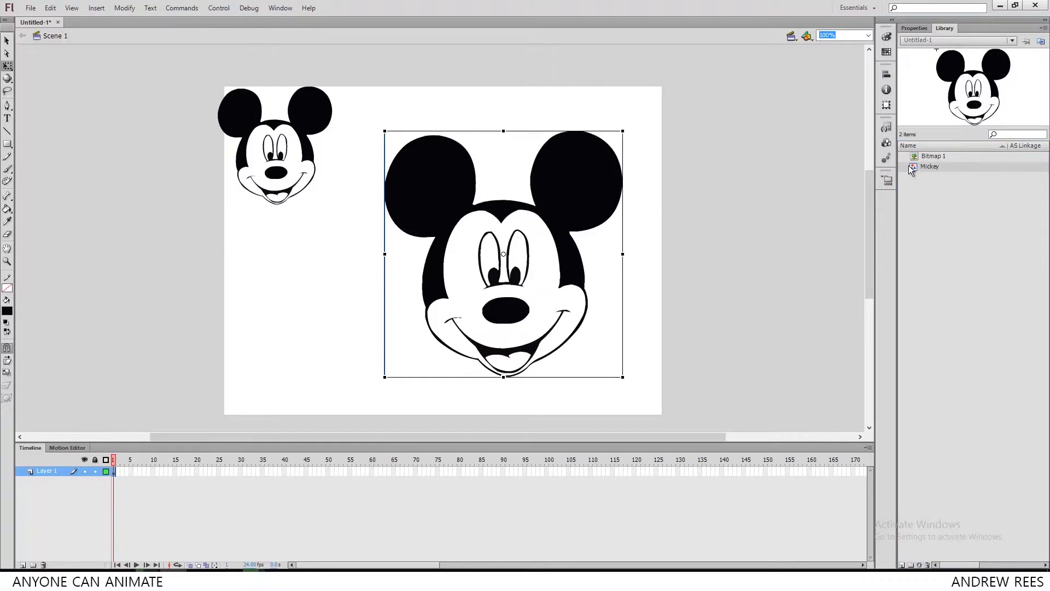
{"action": "left_click_drag", "start_coordinate": [912, 167], "coordinate": [409, 278]}
{"action": "left_click_drag", "start_coordinate": [919, 166], "coordinate": [534, 248]}
Move one full-size Mickey instance to the stage's lower left, shrink it to about a third, and nudge the small upper-left instance
{"action": "left_click_drag", "start_coordinate": [341, 281], "coordinate": [228, 302]}
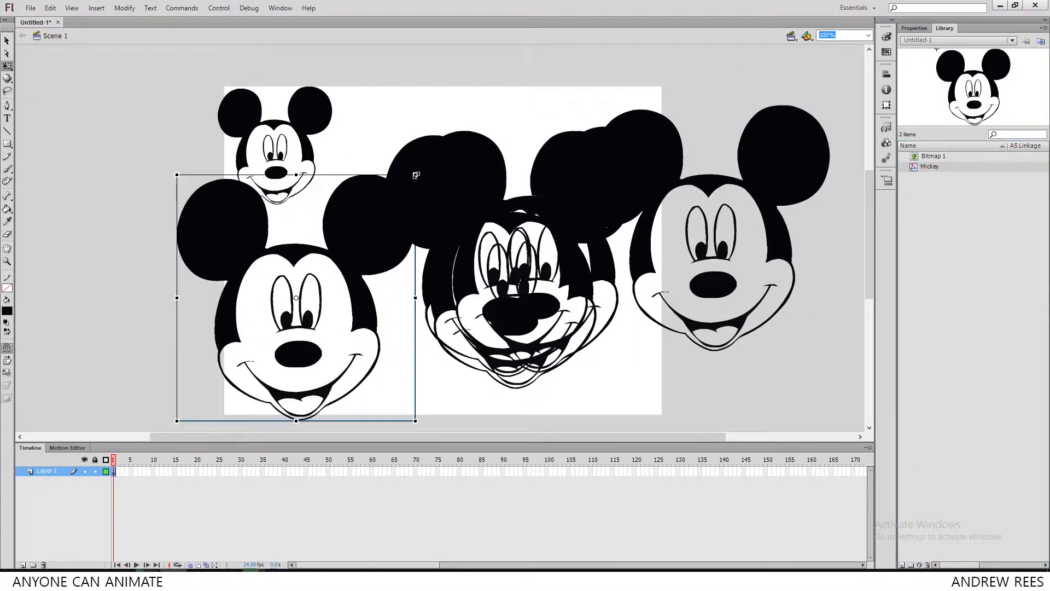
{"action": "left_click_drag", "start_coordinate": [415, 175], "coordinate": [323, 290]}
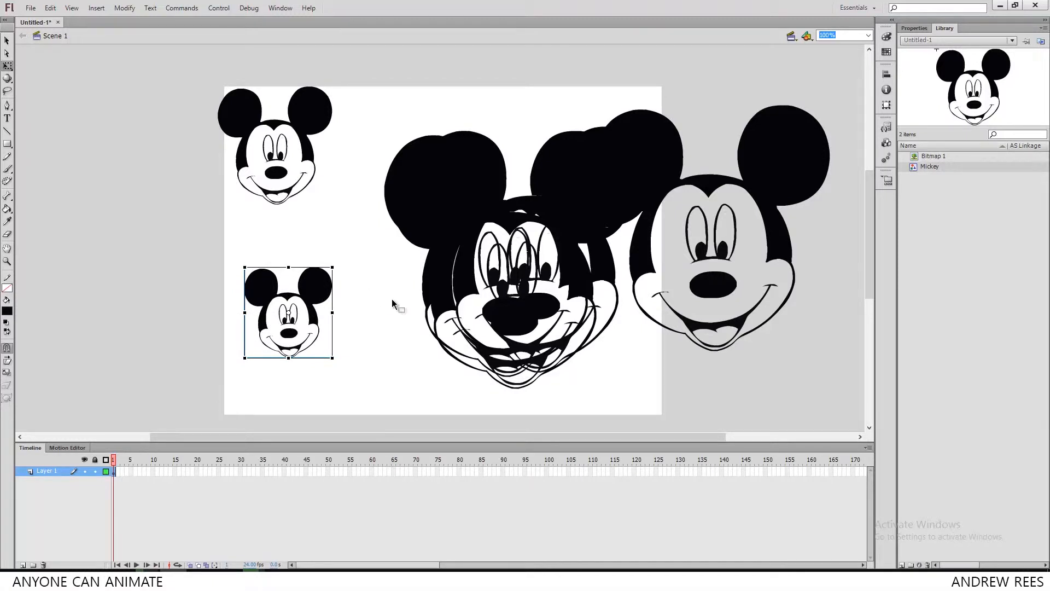
{"action": "left_click", "coordinate": [580, 304]}
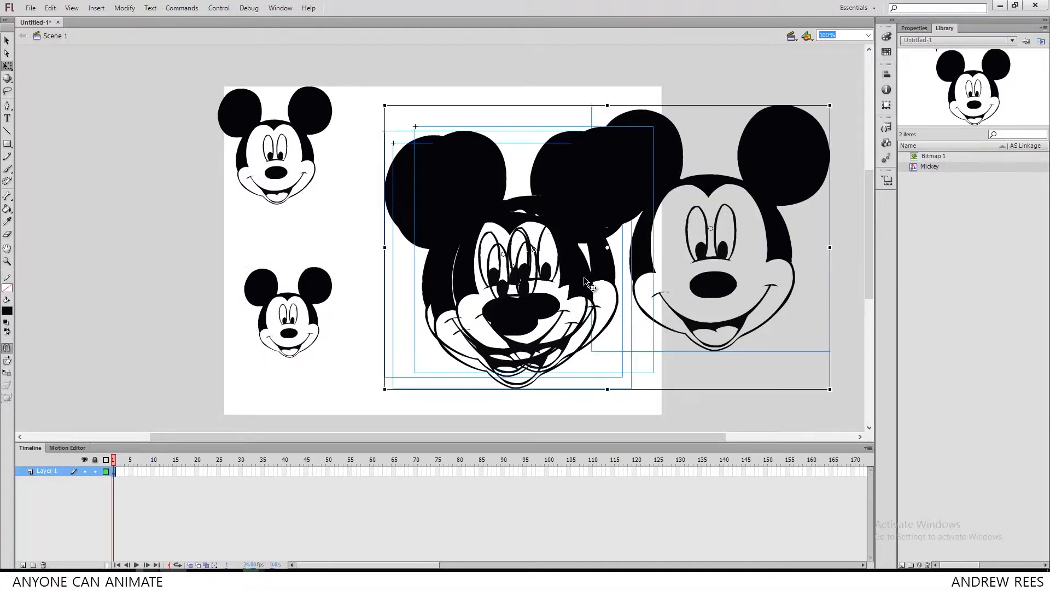
{"action": "left_click", "coordinate": [284, 131]}
{"action": "left_click_drag", "start_coordinate": [273, 125], "coordinate": [285, 130]}
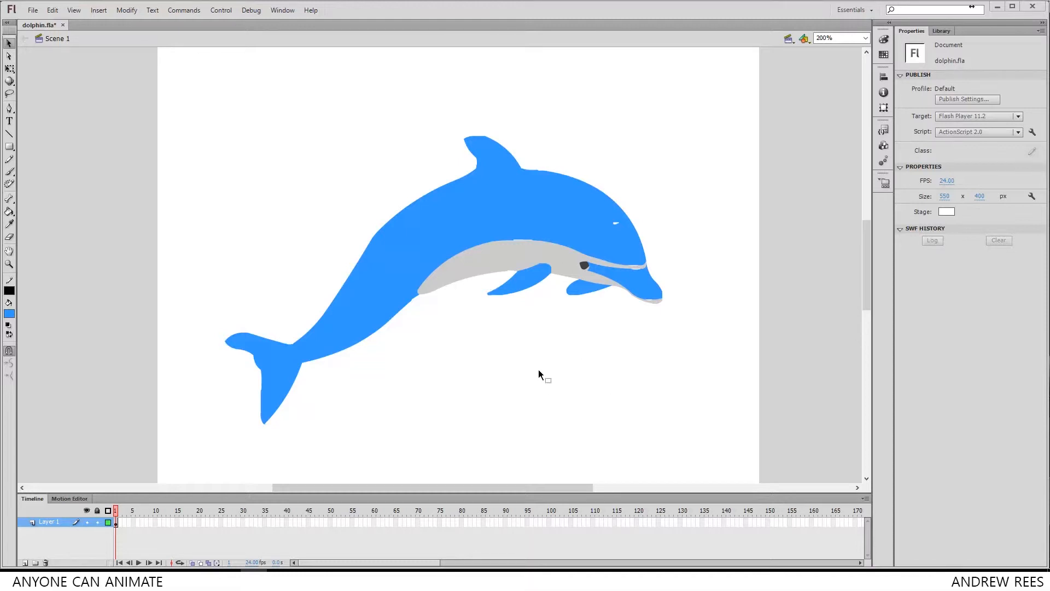
Select the dolphin's body, belly, fin, beak and eye shapes one by one to examine its separate parts
{"action": "left_click", "coordinate": [561, 194]}
{"action": "left_click", "coordinate": [530, 290]}
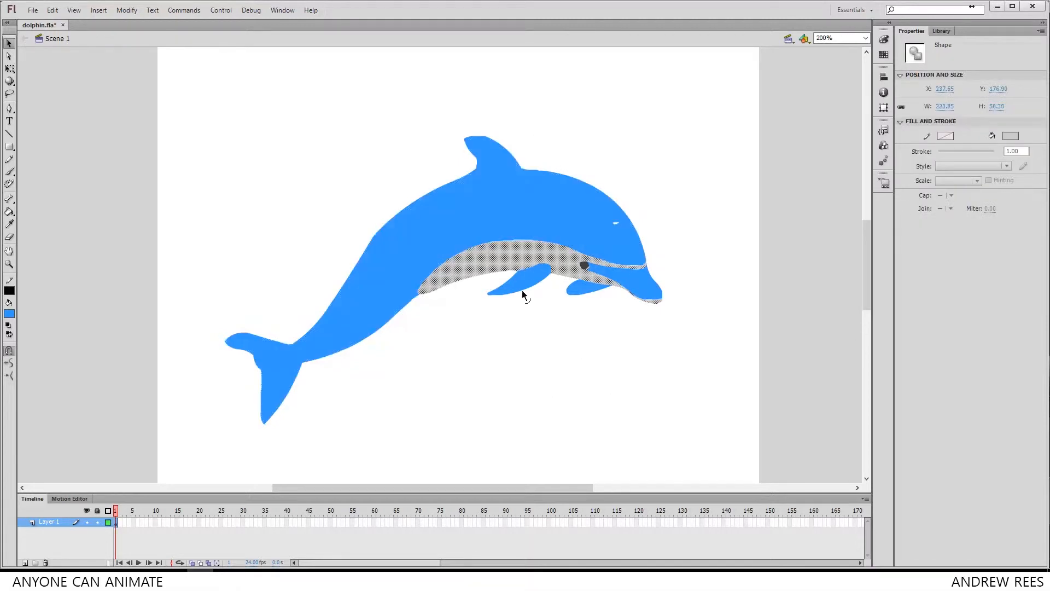
{"action": "left_click", "coordinate": [516, 288]}
{"action": "left_click", "coordinate": [580, 281]}
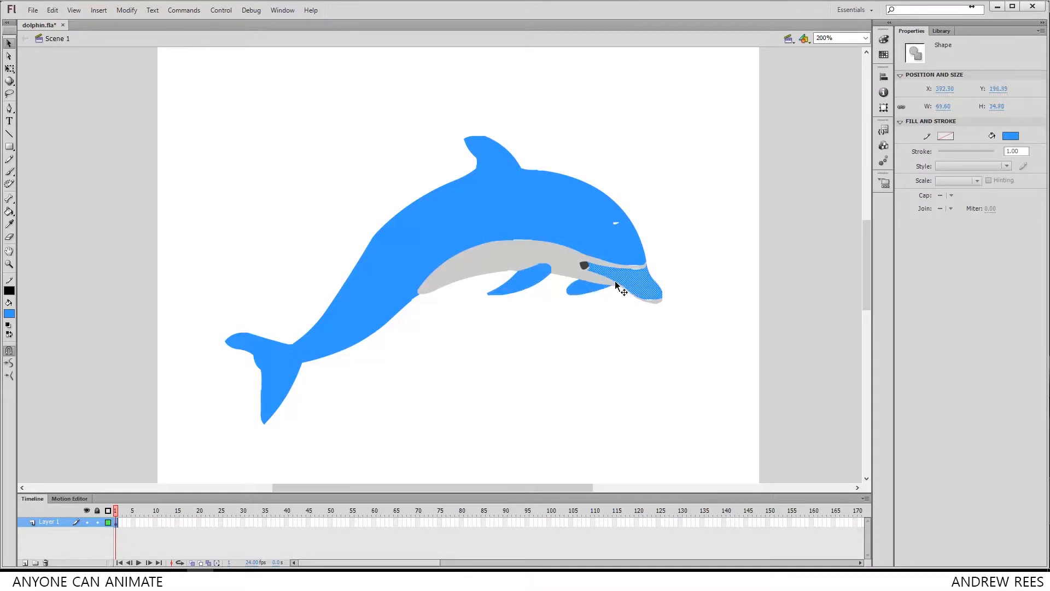
{"action": "left_click", "coordinate": [560, 263]}
{"action": "left_click", "coordinate": [585, 266]}
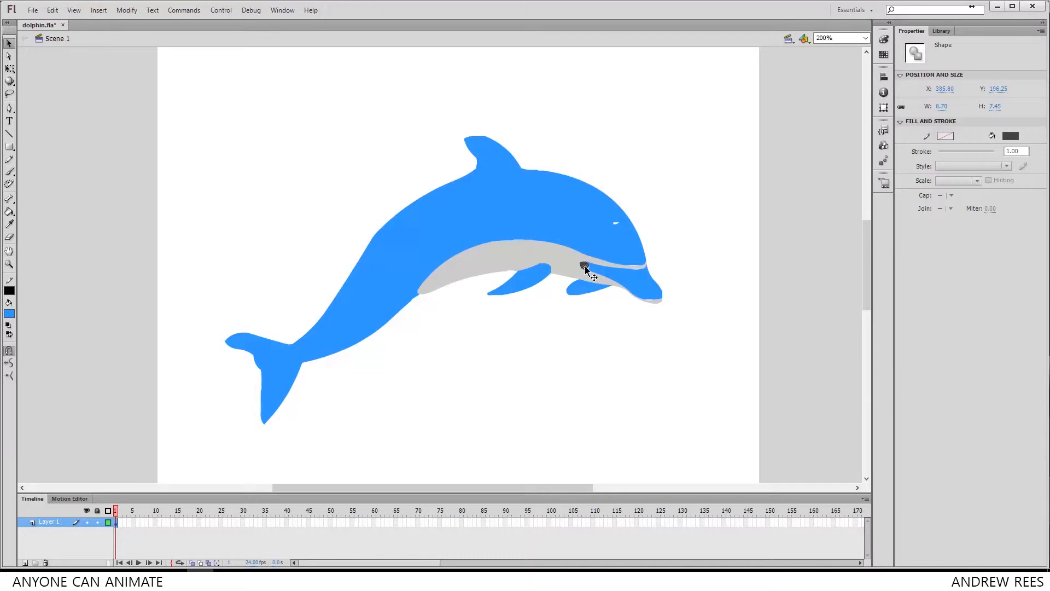
Select all the dolphin shapes together and bring up Convert to Symbol, leaving it without converting
{"action": "mouse_move", "coordinate": [209, 100]}
{"action": "left_mouse_down"}
{"action": "mouse_move", "coordinate": [271, 172]}
{"action": "mouse_move", "coordinate": [620, 434]}
{"action": "mouse_move", "coordinate": [704, 448]}
{"action": "left_mouse_up"}
{"action": "right_click", "coordinate": [546, 225]}
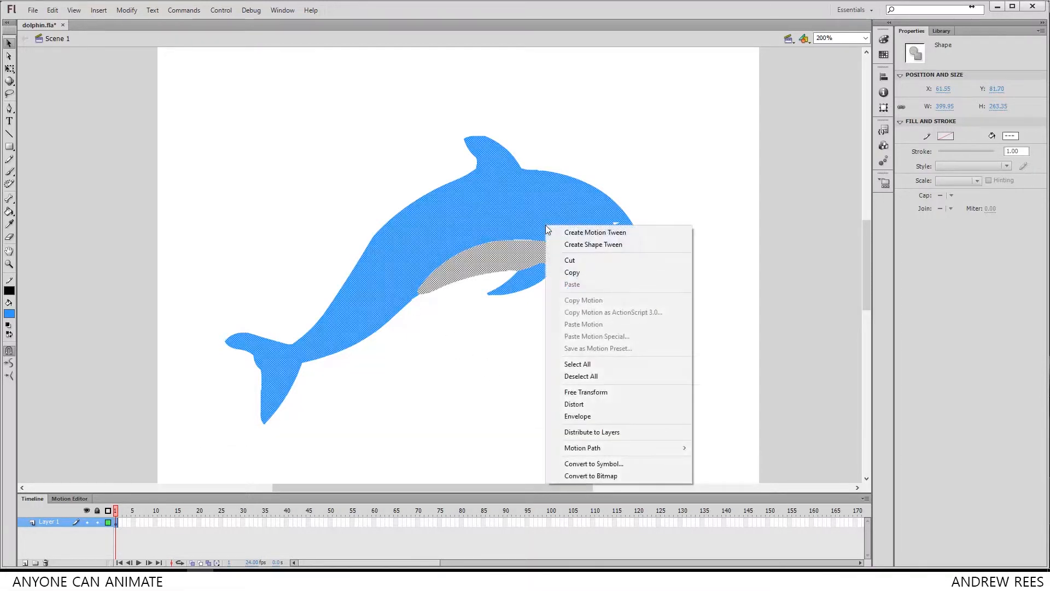
{"action": "left_click", "coordinate": [576, 465]}
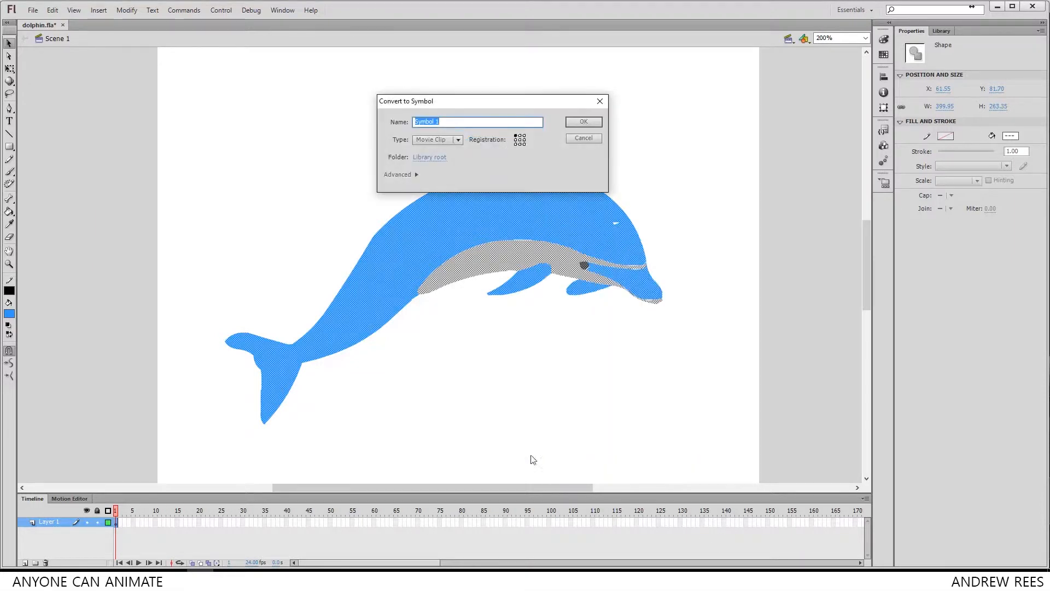
{"action": "left_click", "coordinate": [588, 140]}
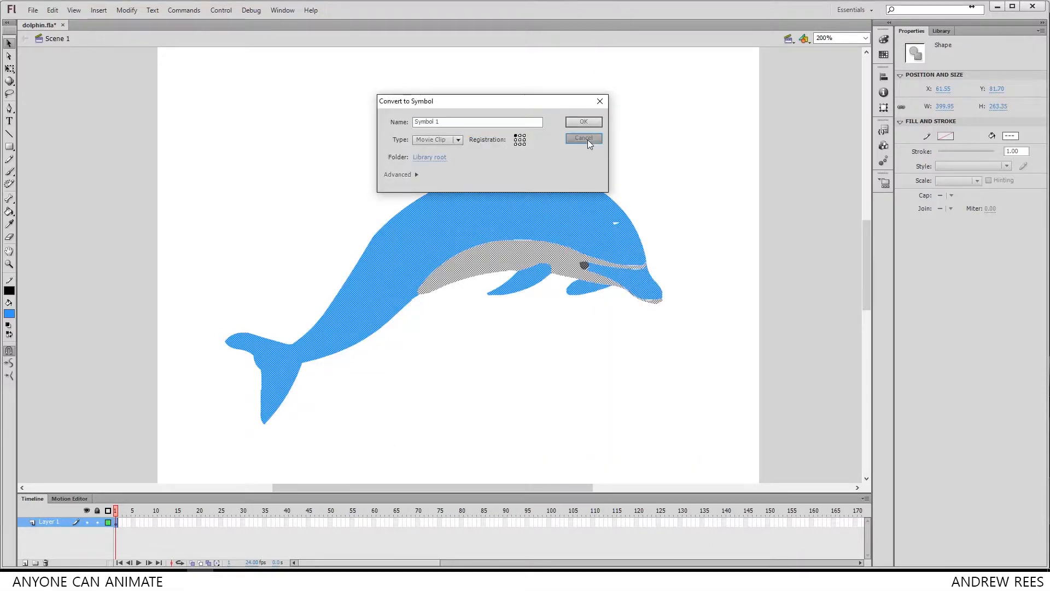
Convert the selected dolphin shapes into a Graphic symbol named Dolphin
{"action": "left_click", "coordinate": [126, 10]}
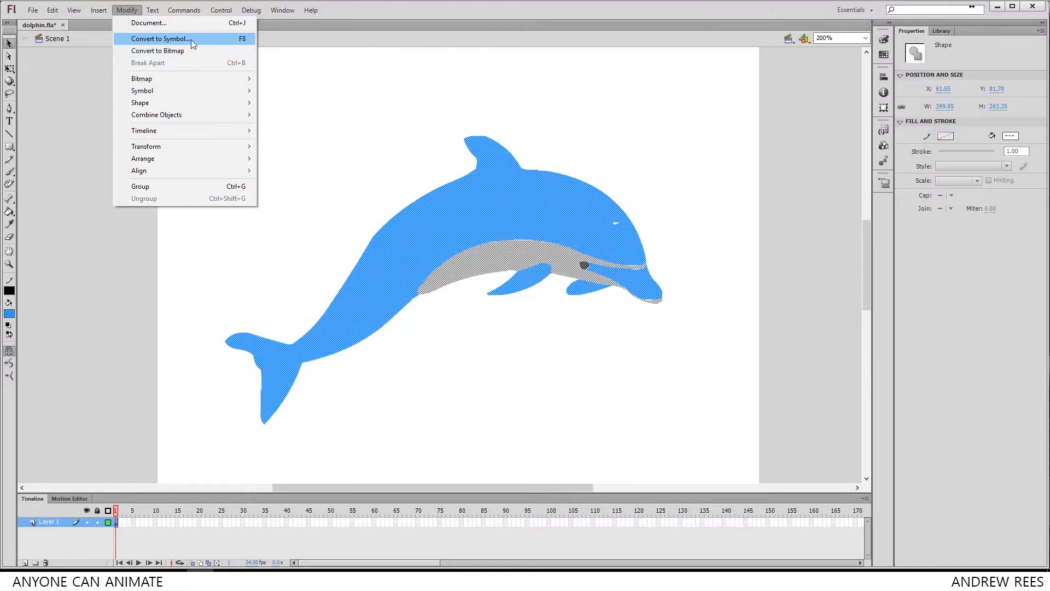
{"action": "left_click", "coordinate": [172, 42]}
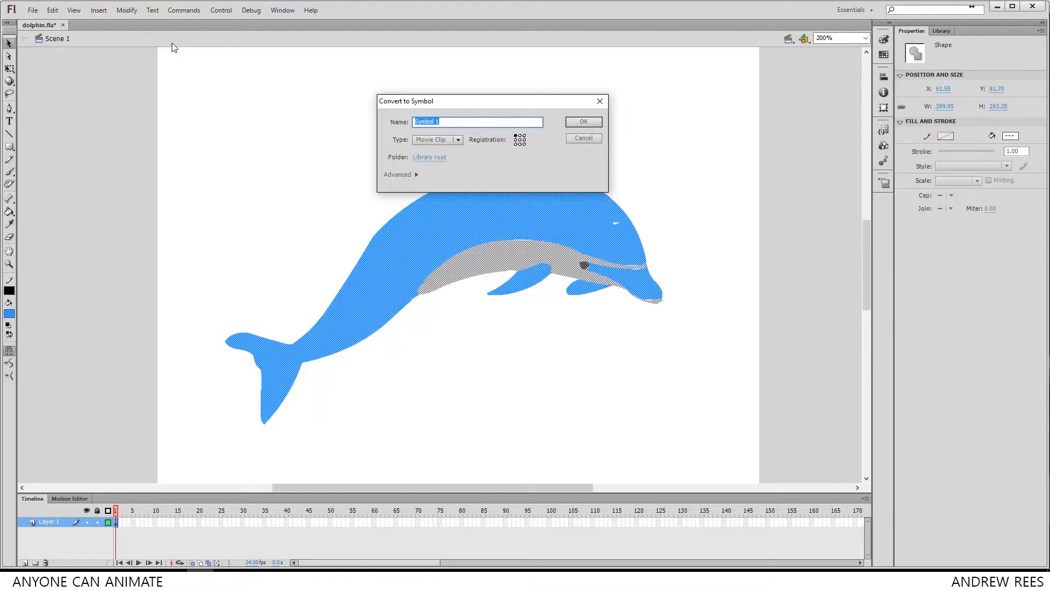
{"action": "type", "text": "Dolphin"}
{"action": "left_click", "coordinate": [458, 140]}
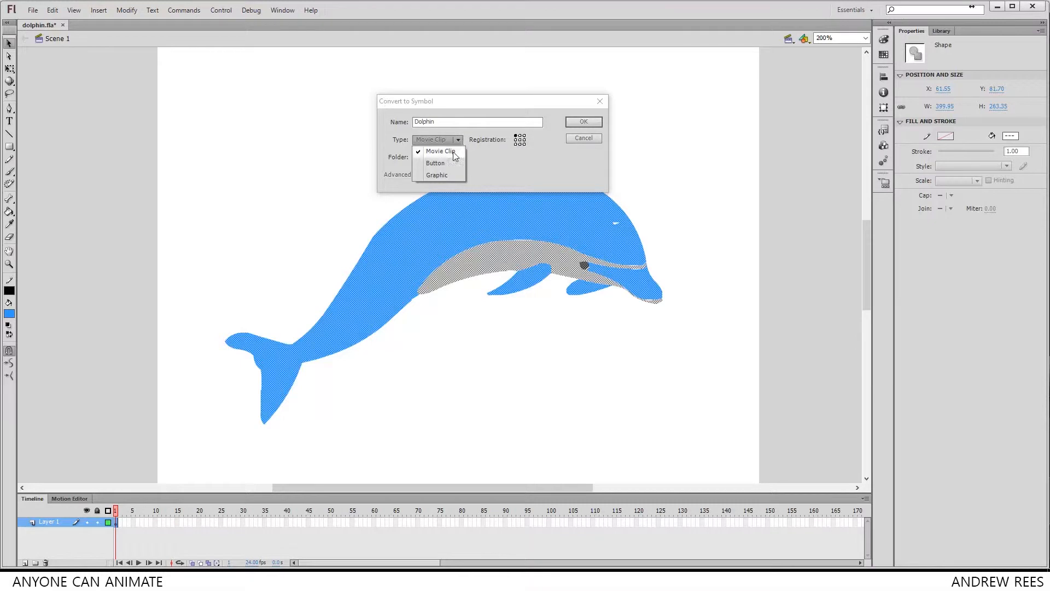
{"action": "left_click", "coordinate": [433, 174]}
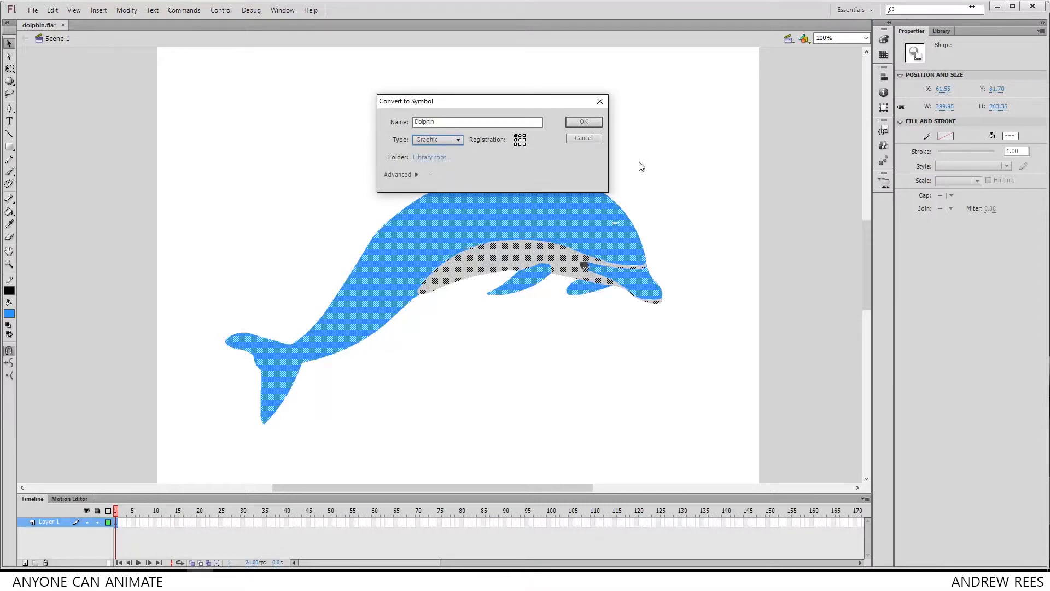
{"action": "left_click", "coordinate": [596, 123]}
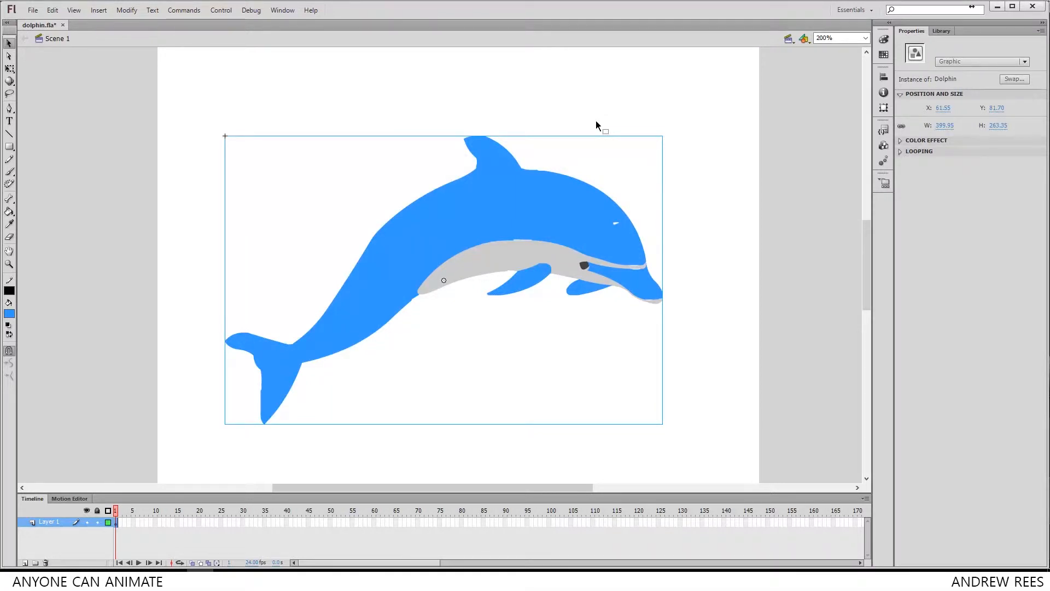
Show the Dolphin symbol in the document's library and close the Library
{"action": "left_click", "coordinate": [942, 31]}
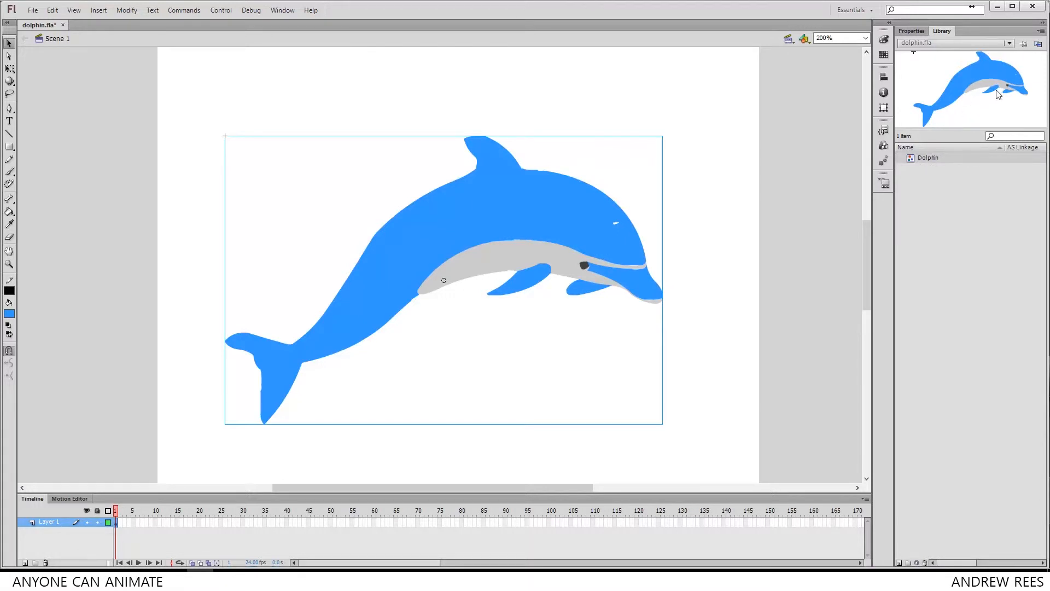
{"action": "left_click", "coordinate": [911, 30]}
{"action": "right_click", "coordinate": [948, 33]}
{"action": "left_click", "coordinate": [954, 37]}
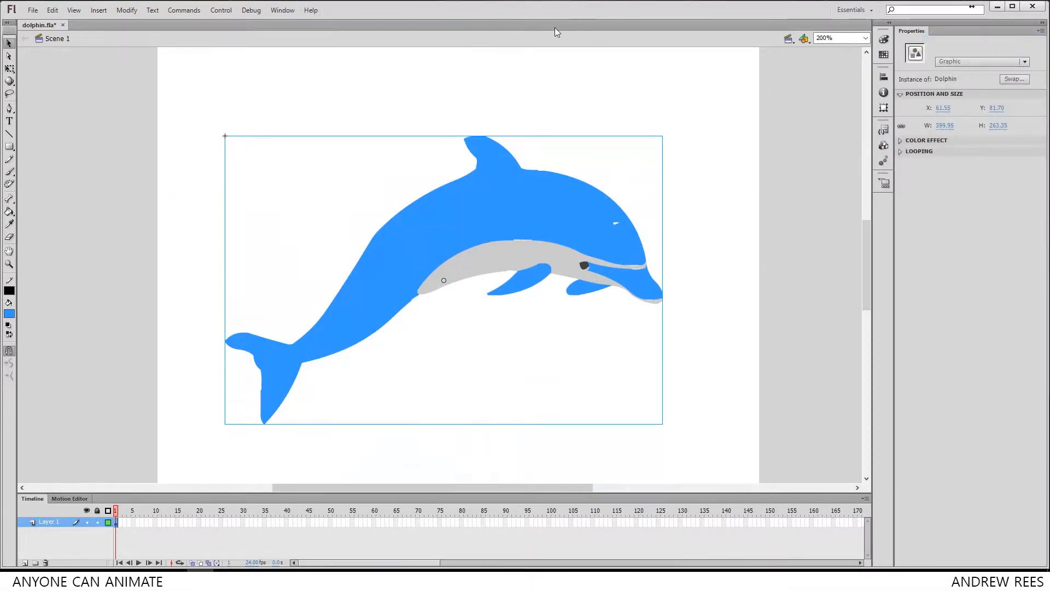
Reopen the document's Library and deselect the dolphin instance on the stage
{"action": "left_click", "coordinate": [282, 10]}
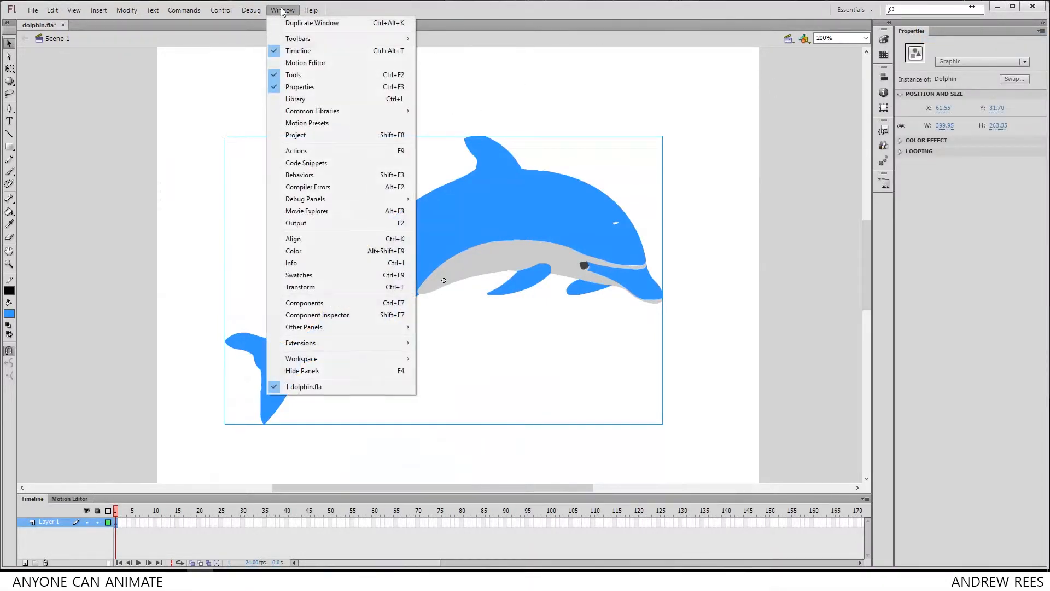
{"action": "left_click", "coordinate": [294, 98]}
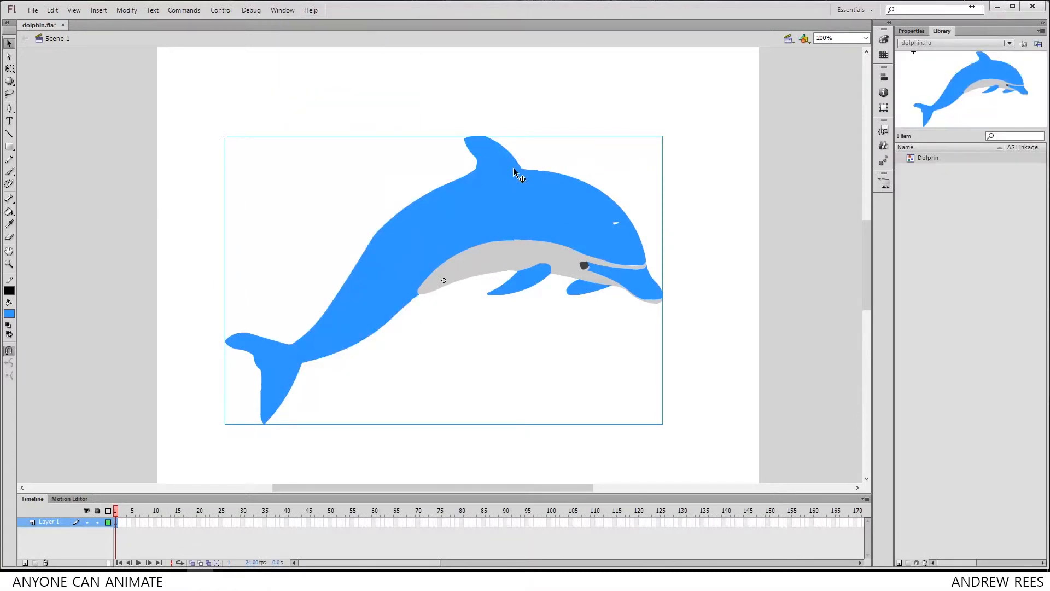
{"action": "left_click", "coordinate": [469, 94]}
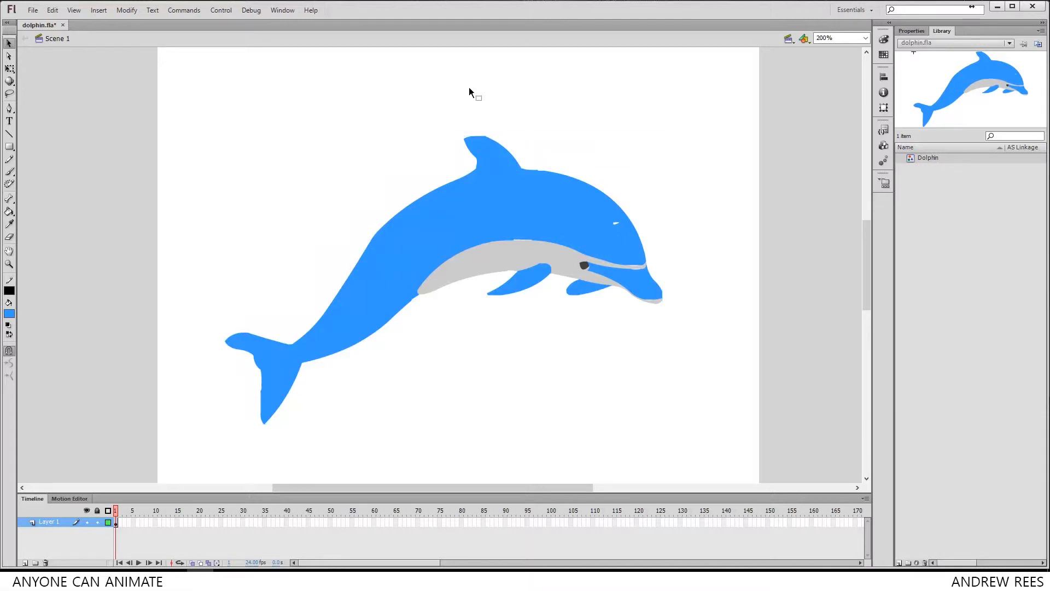
Scale the Dolphin instance down proportionally about its centre to roughly a third of its size with Free Transform
{"action": "left_click", "coordinate": [11, 69]}
{"action": "left_click", "coordinate": [525, 255]}
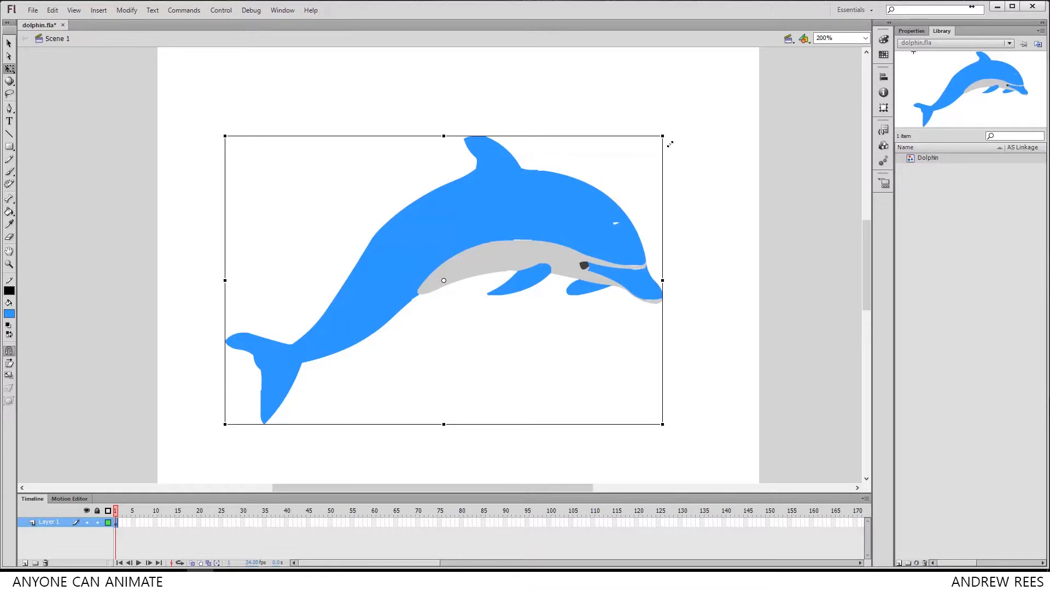
{"action": "left_click_drag", "start_coordinate": [671, 143], "coordinate": [517, 234]}
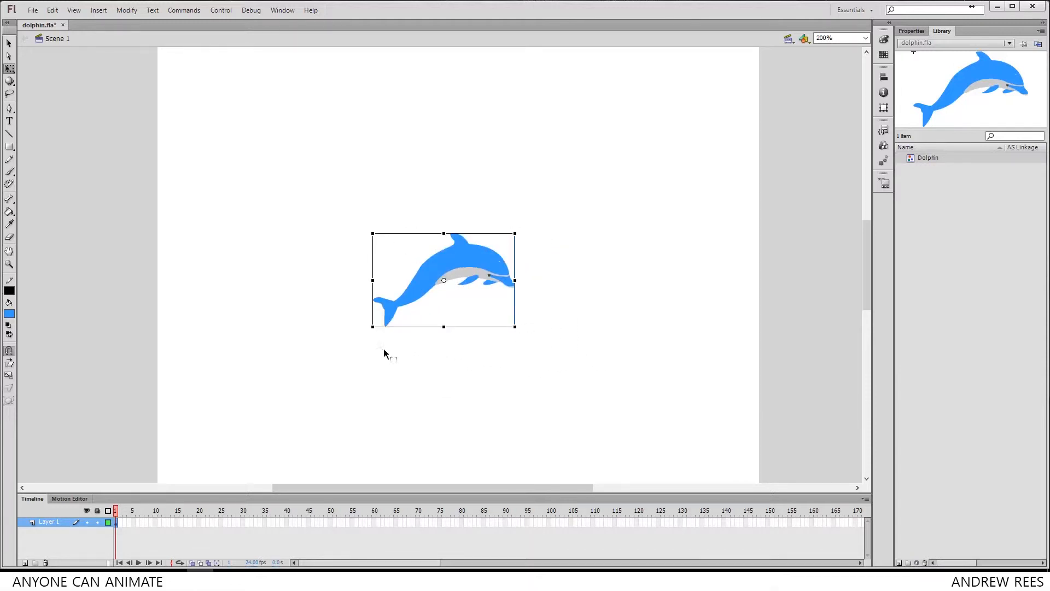
Move the small dolphin to the stage's upper-left area and add two more Dolphin instances, one large and one medium, both tilted nose-up
{"action": "left_click_drag", "start_coordinate": [470, 270], "coordinate": [278, 99]}
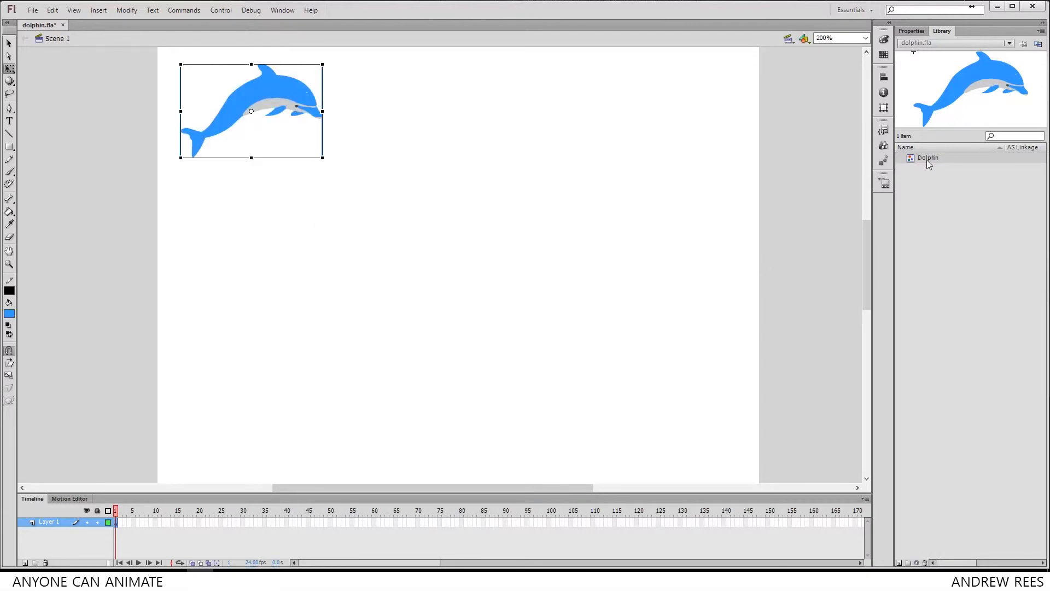
{"action": "left_click_drag", "start_coordinate": [916, 158], "coordinate": [446, 296]}
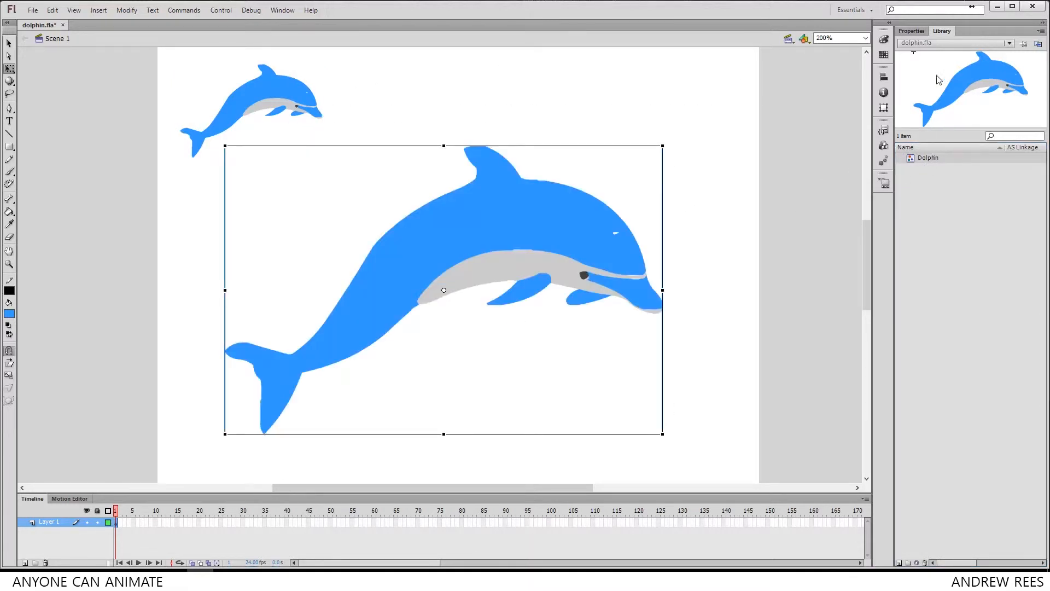
{"action": "left_click_drag", "start_coordinate": [564, 247], "coordinate": [647, 294]}
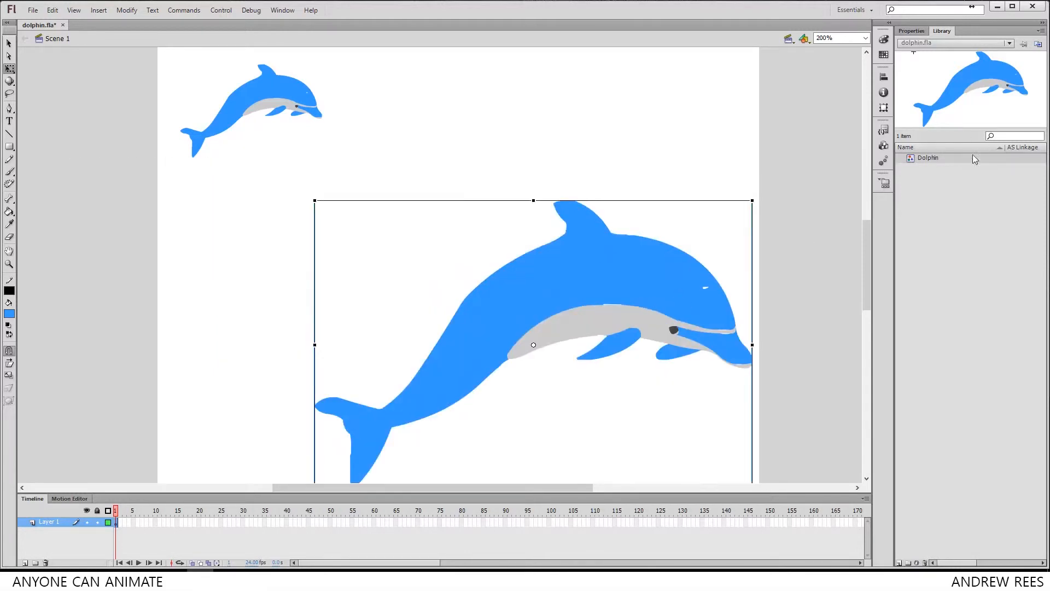
{"action": "left_click_drag", "start_coordinate": [910, 158], "coordinate": [429, 213]}
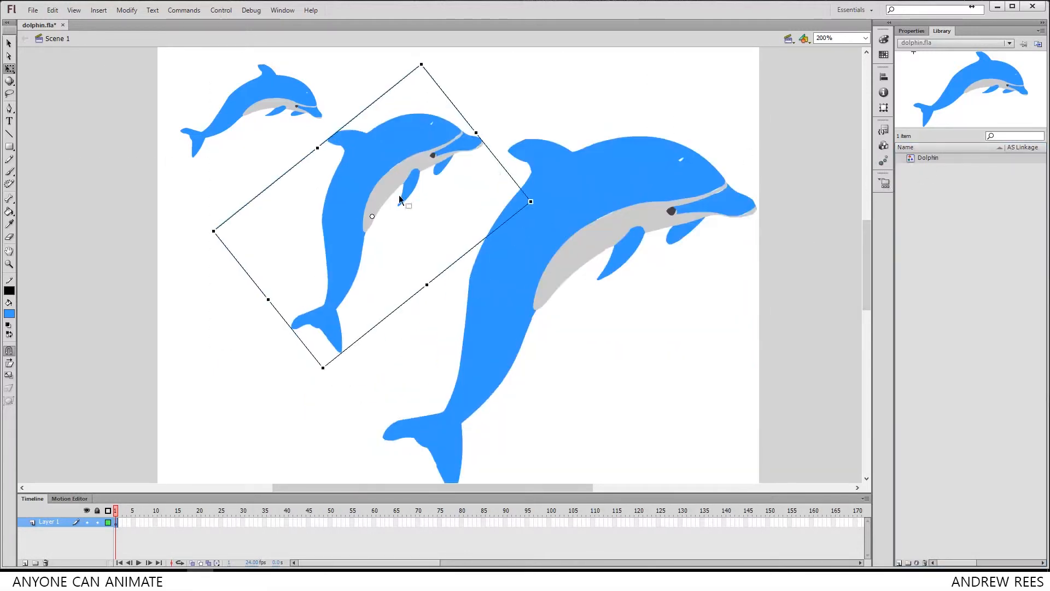
{"action": "left_click_drag", "start_coordinate": [548, 213], "coordinate": [543, 185]}
Rotate the small dolphin instance to match the tilt of the other two and move it slightly down the stage
{"action": "left_click", "coordinate": [278, 114]}
{"action": "left_click_drag", "start_coordinate": [334, 168], "coordinate": [345, 106]}
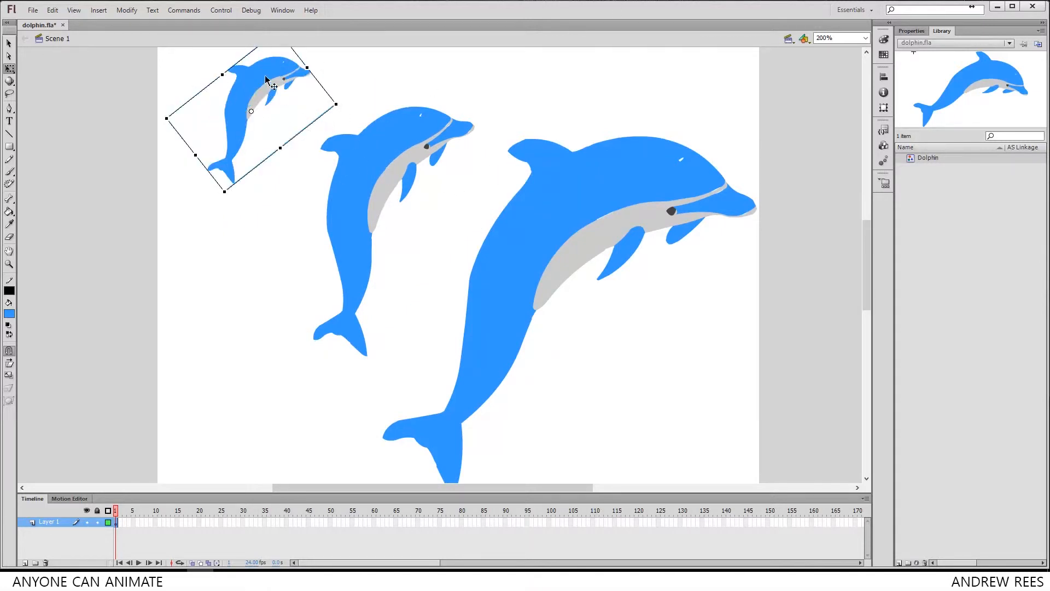
{"action": "left_click_drag", "start_coordinate": [254, 123], "coordinate": [242, 159]}
{"action": "left_click_drag", "start_coordinate": [332, 147], "coordinate": [330, 131]}
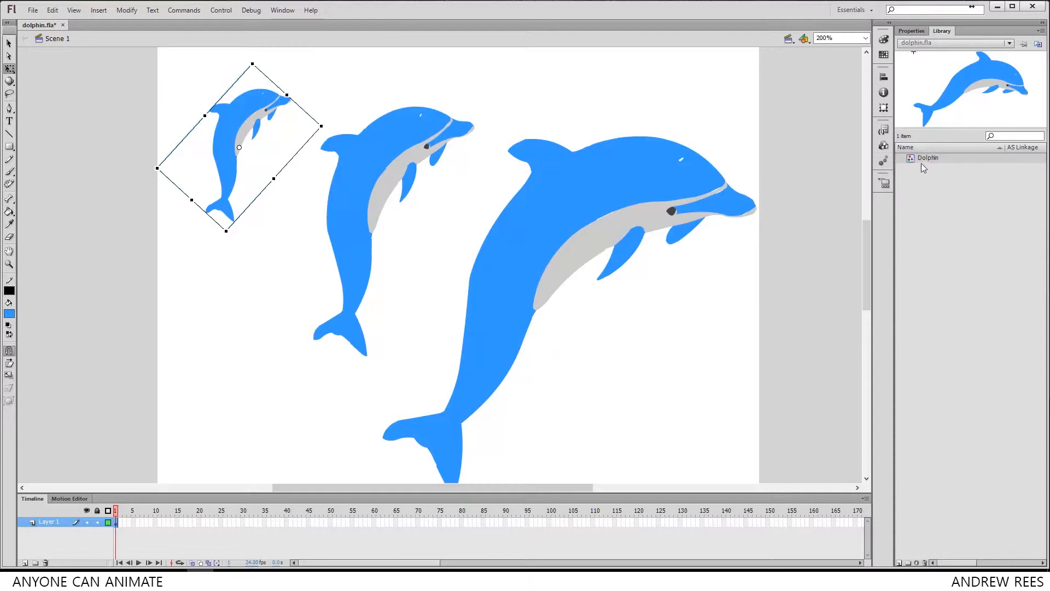
Open the Dolphin symbol for in-place editing from the middle instance and return to Scene 1
{"action": "left_click", "coordinate": [382, 153]}
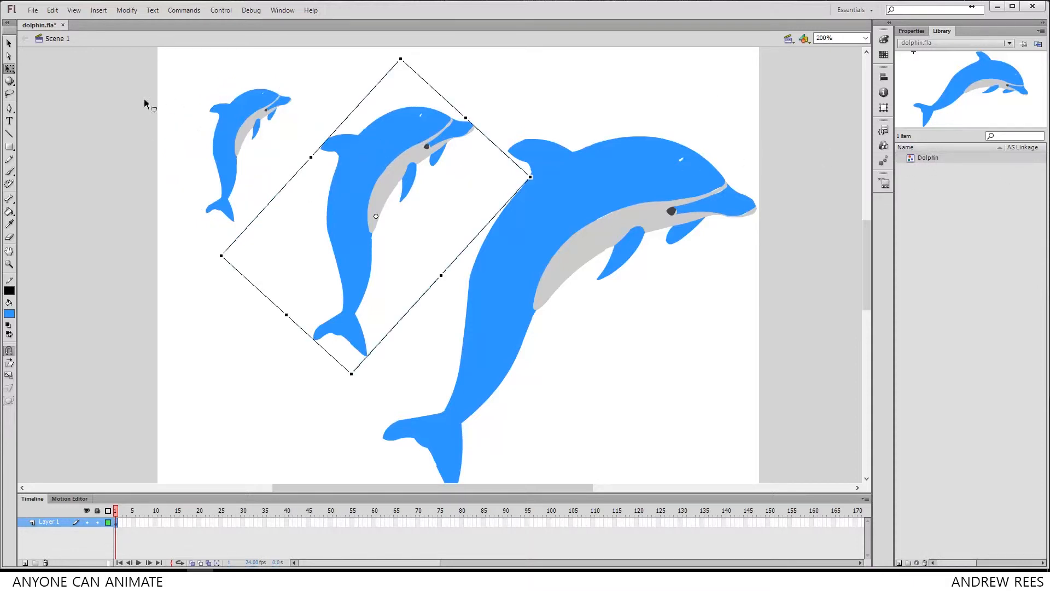
{"action": "double_click", "coordinate": [395, 149]}
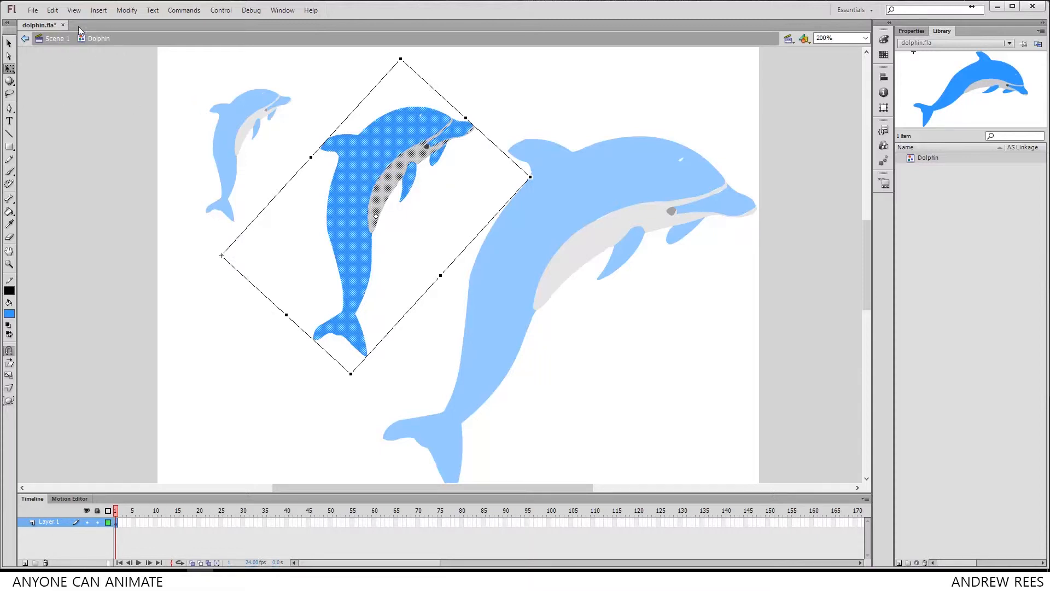
{"action": "left_click", "coordinate": [57, 38]}
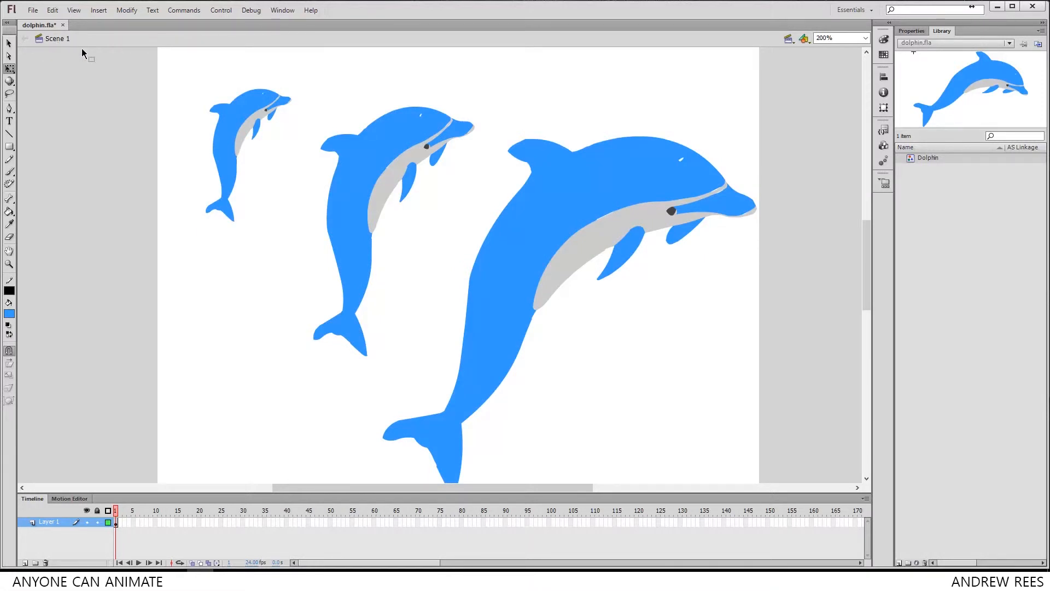
Edit the Dolphin symbol in place from the middle instance and recolour all its blue body shapes pink
{"action": "double_click", "coordinate": [356, 163]}
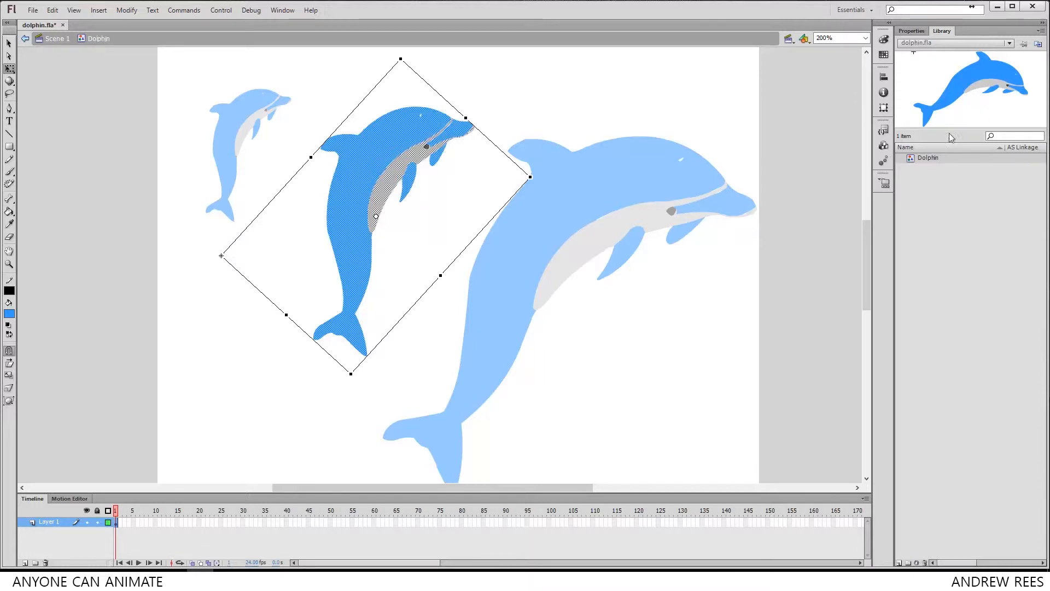
{"action": "left_click", "coordinate": [292, 262]}
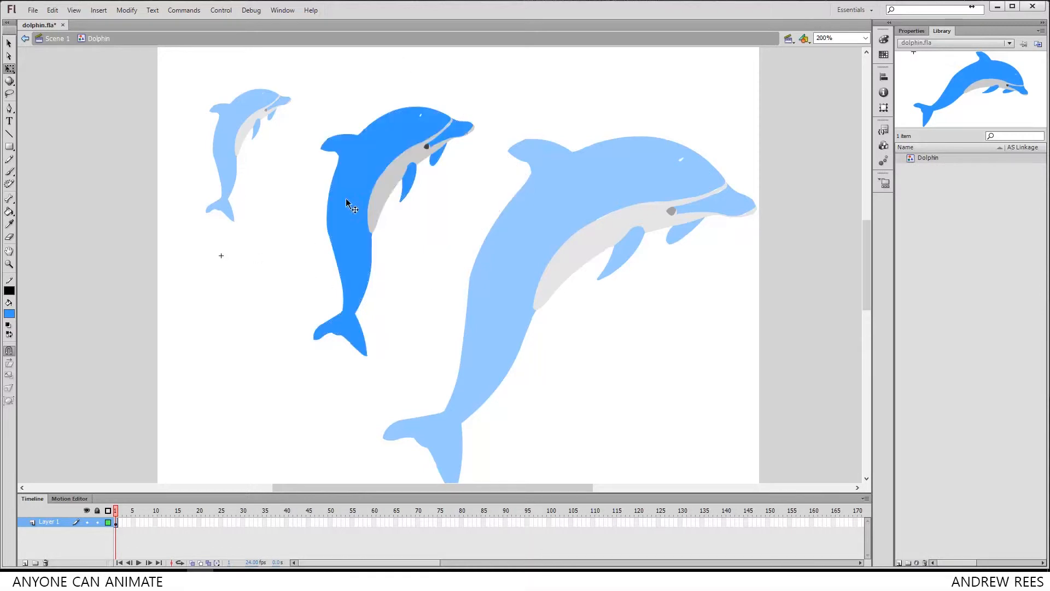
{"action": "left_click", "coordinate": [356, 166]}
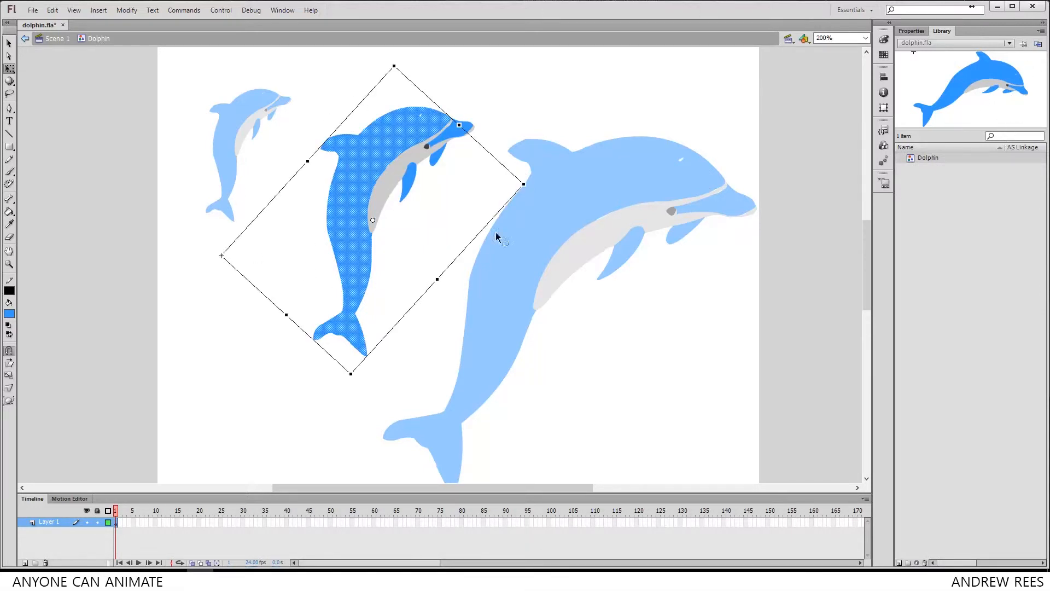
{"action": "left_click", "coordinate": [440, 158], "text": "shift"}
{"action": "left_click", "coordinate": [450, 132], "text": "shift"}
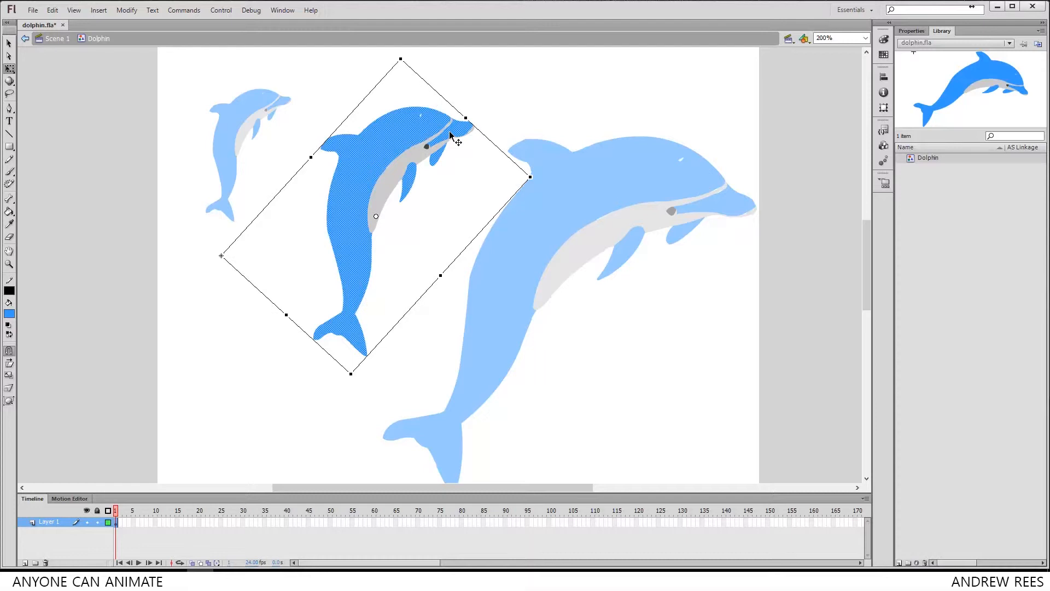
{"action": "left_click", "coordinate": [10, 314]}
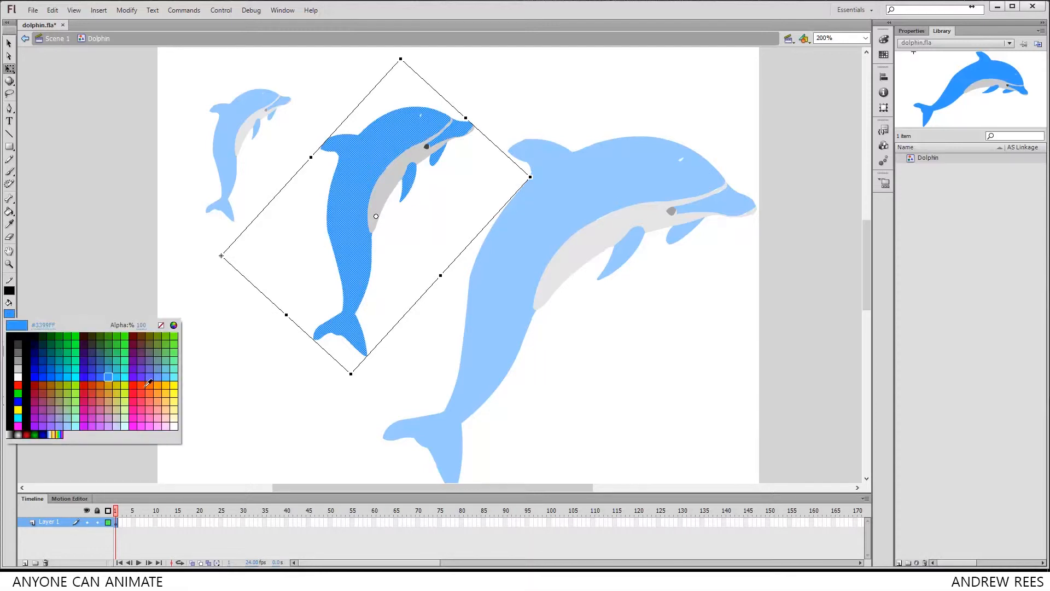
{"action": "left_click", "coordinate": [152, 427]}
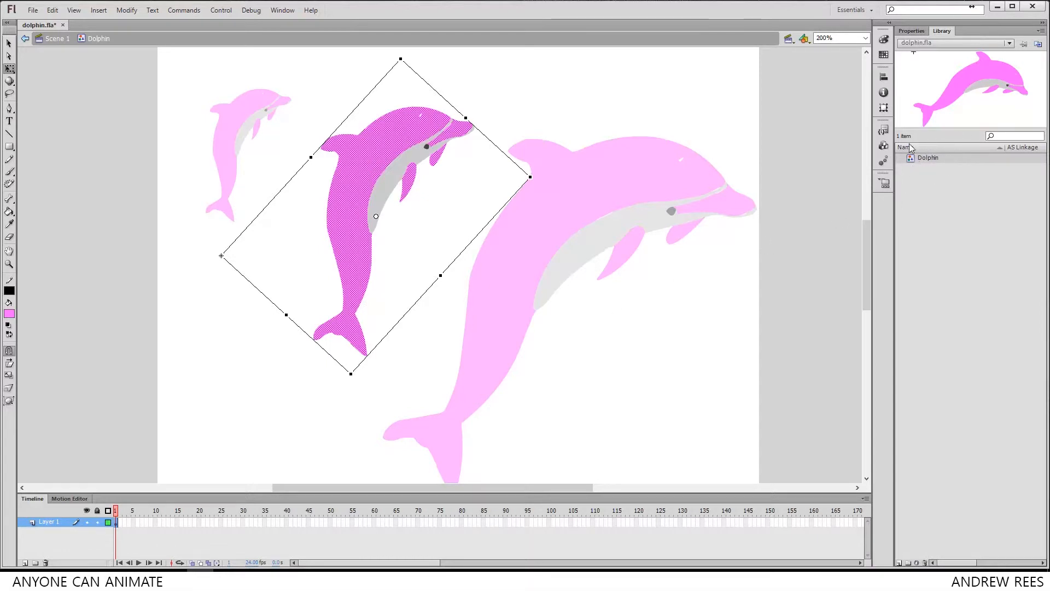
Undo the Dolphin symbol's pink fill, return to Scene 1 and deselect the instances
{"action": "key", "text": "ctrl+z"}
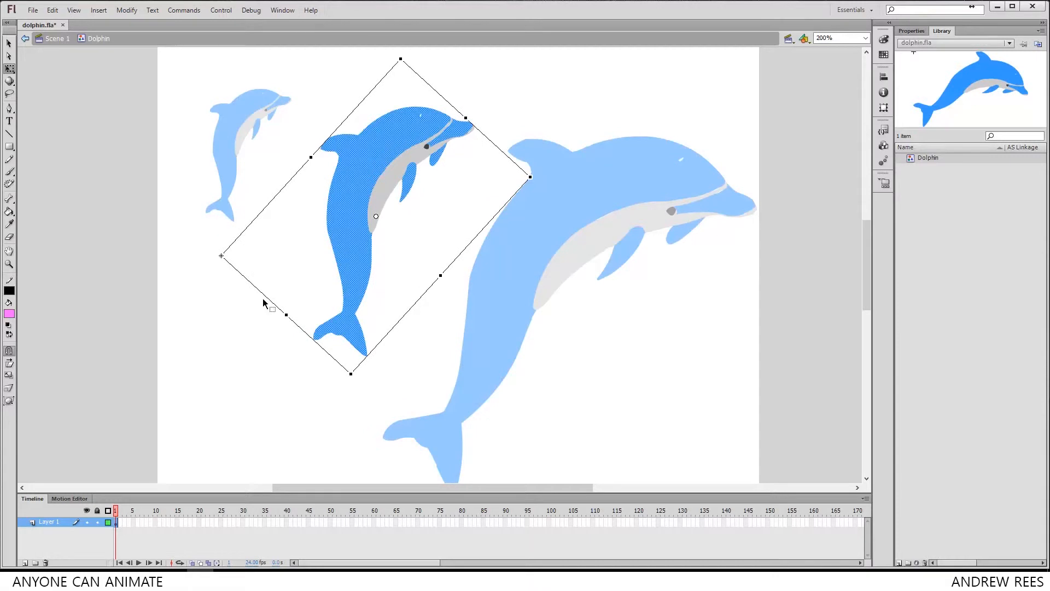
{"action": "left_click", "coordinate": [55, 43]}
{"action": "left_click", "coordinate": [615, 333]}
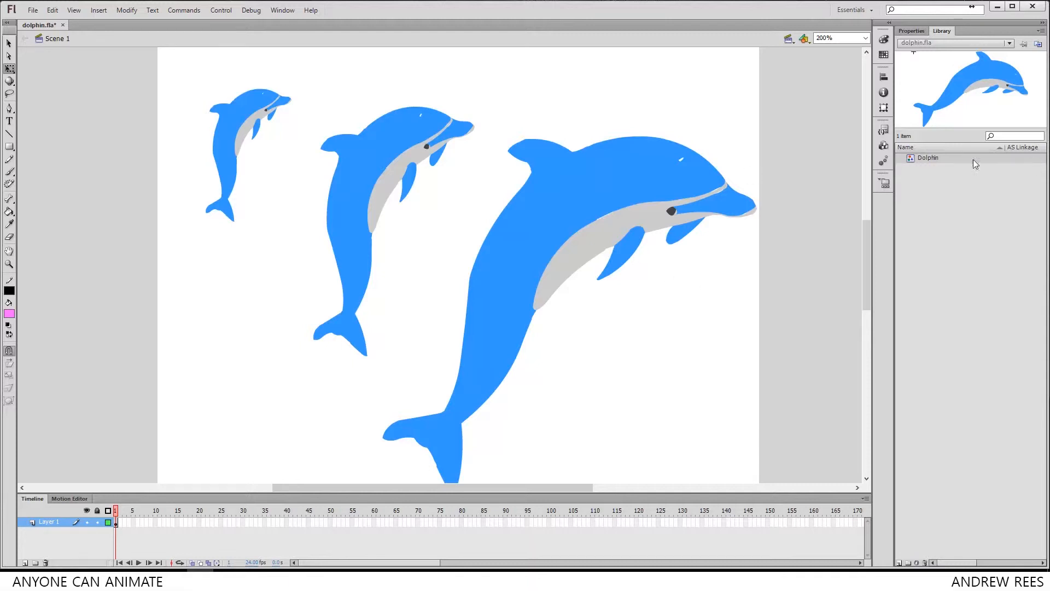
Duplicate the Dolphin symbol in the library as a Graphic symbol named Dolphin 2
{"action": "right_click", "coordinate": [911, 159]}
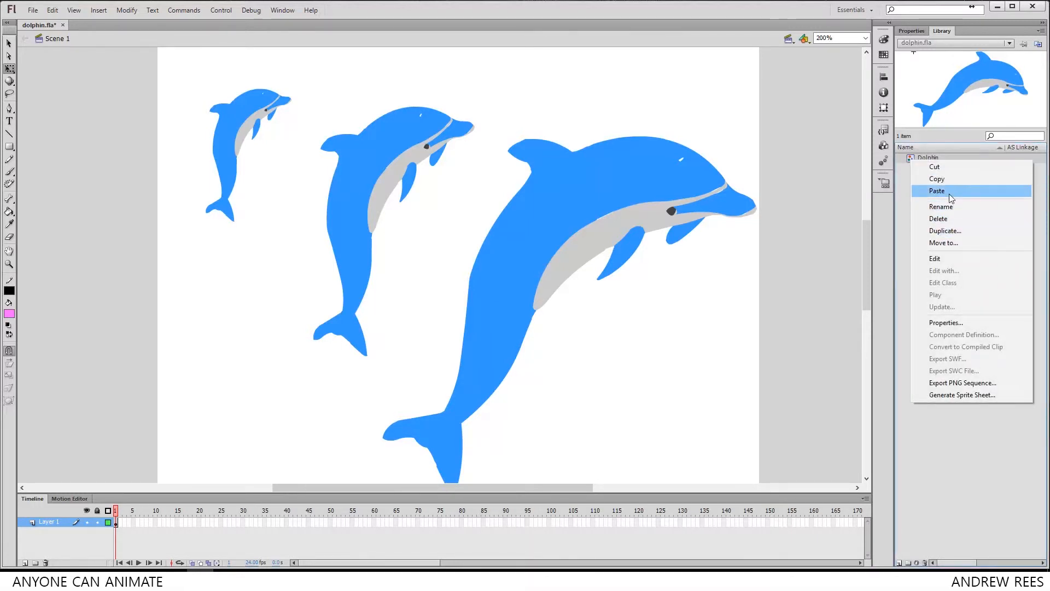
{"action": "left_click", "coordinate": [947, 232]}
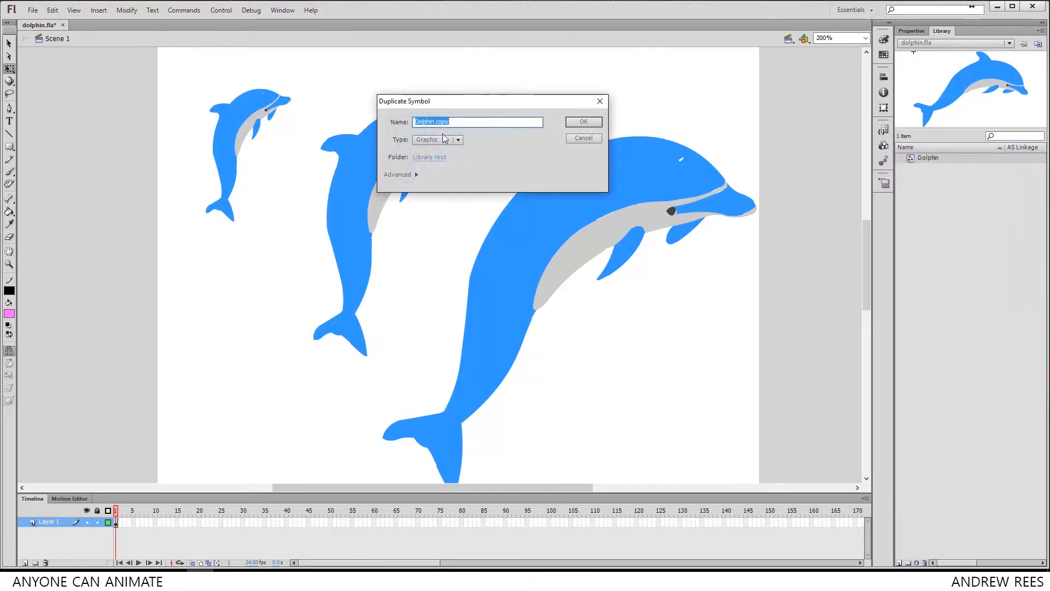
{"action": "left_click_drag", "start_coordinate": [437, 122], "coordinate": [529, 125]}
{"action": "type", "text": "2"}
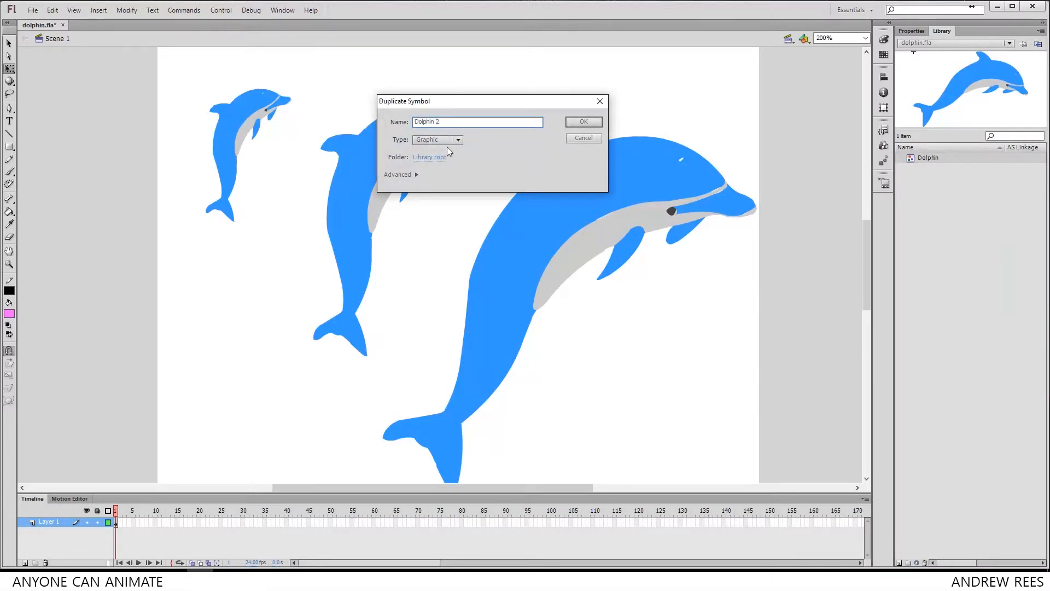
{"action": "left_click", "coordinate": [583, 121]}
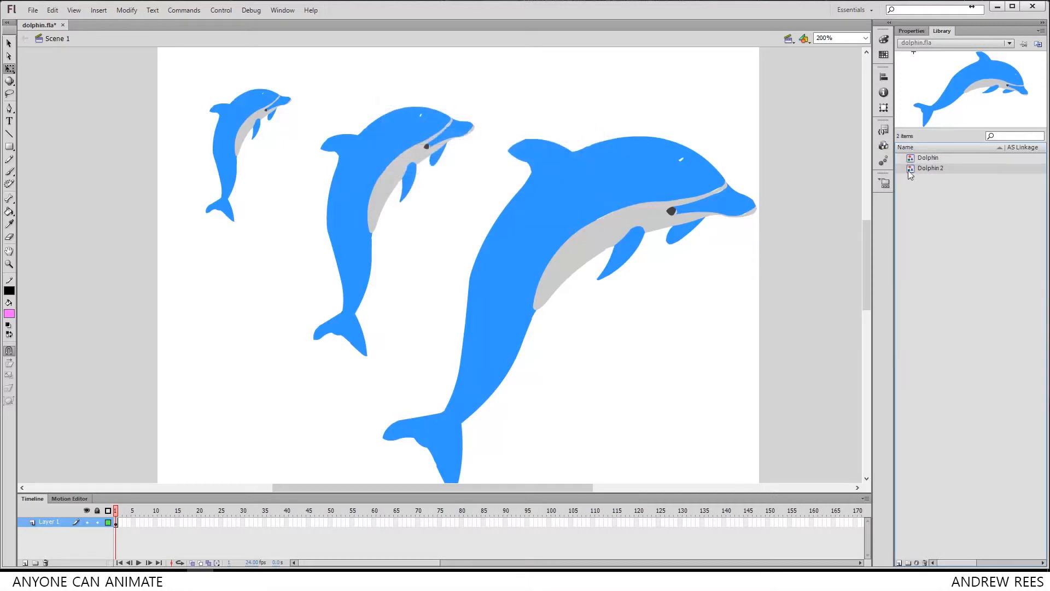
Place a Dolphin 2 instance on the stage, scale it down proportionally and position it in the lower-left area
{"action": "left_click_drag", "start_coordinate": [914, 169], "coordinate": [309, 341]}
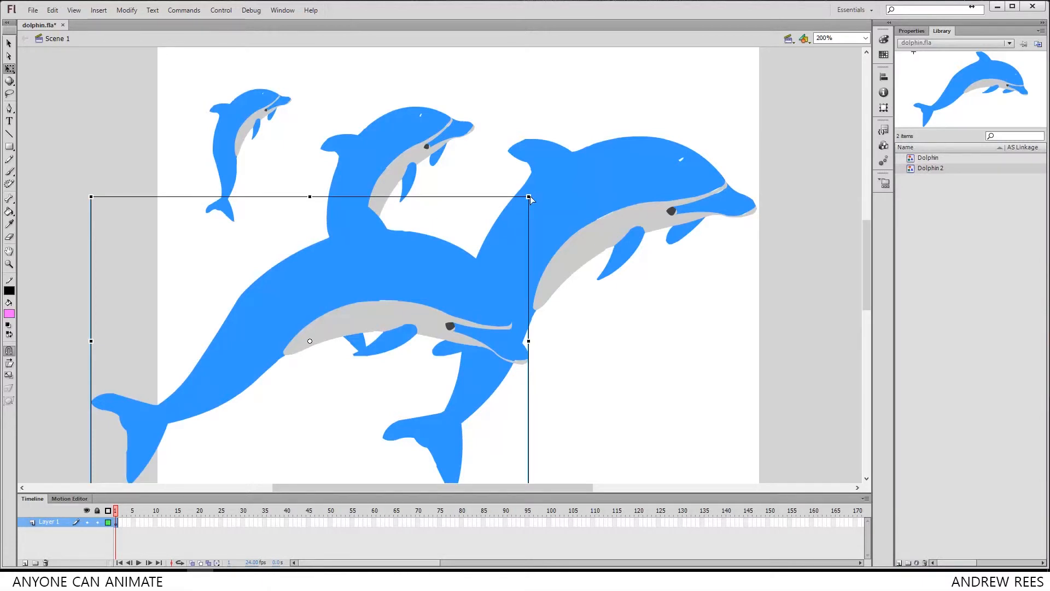
{"action": "left_click_drag", "start_coordinate": [538, 204], "coordinate": [403, 279]}
{"action": "left_click_drag", "start_coordinate": [345, 321], "coordinate": [316, 391]}
{"action": "left_click", "coordinate": [586, 376]}
{"action": "left_click", "coordinate": [300, 402]}
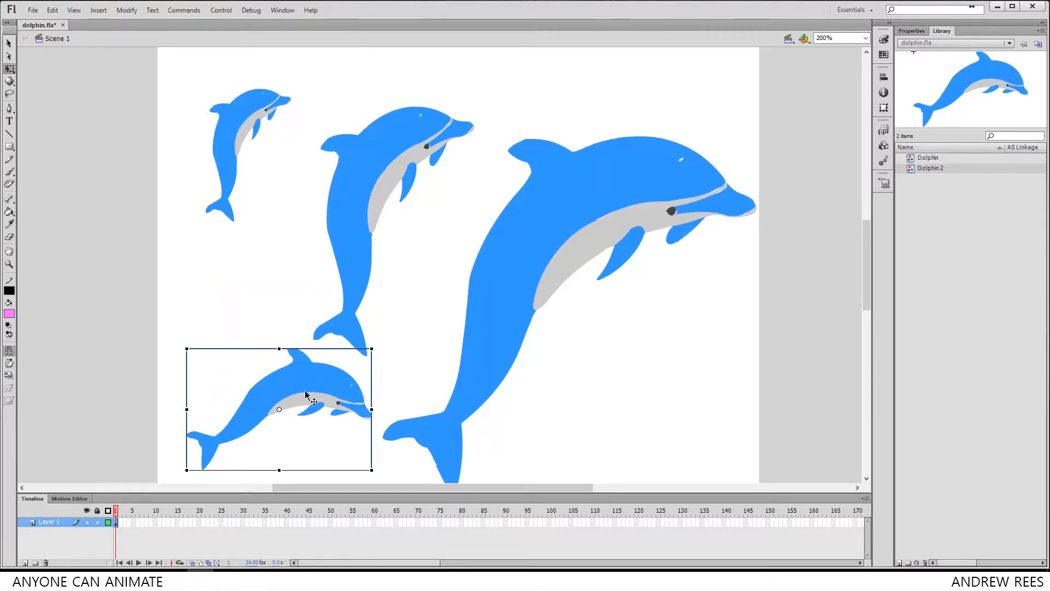
Edit the Dolphin 2 symbol in place to recolour its blue body shapes pink, and return to Scene 1
{"action": "double_click", "coordinate": [288, 388]}
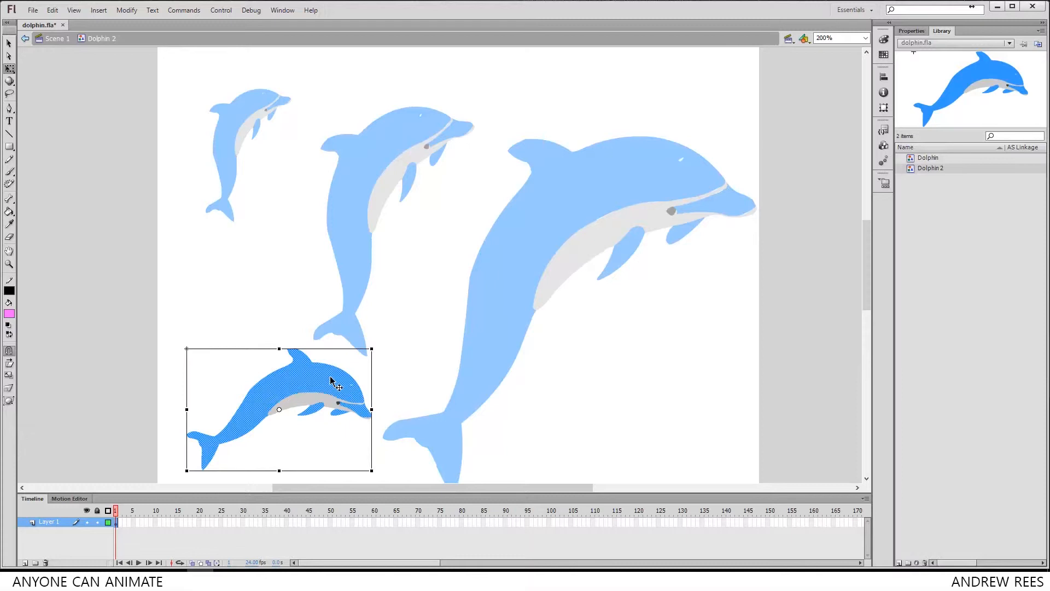
{"action": "left_click", "coordinate": [428, 409]}
{"action": "left_click", "coordinate": [351, 407]}
{"action": "left_click", "coordinate": [12, 315]}
{"action": "left_click", "coordinate": [153, 426]}
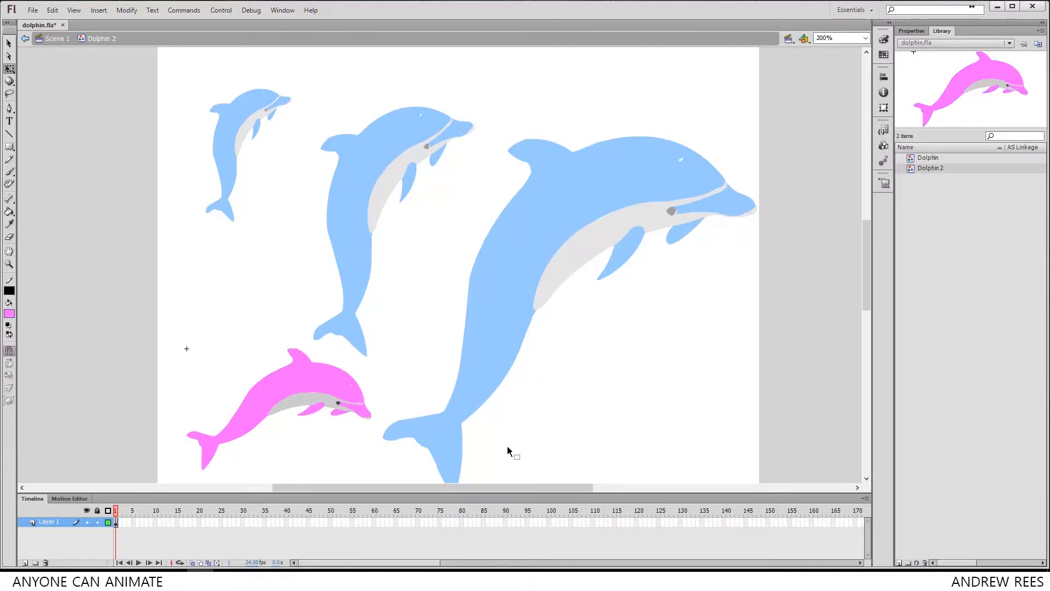
{"action": "left_click", "coordinate": [65, 42]}
{"action": "left_click", "coordinate": [224, 277]}
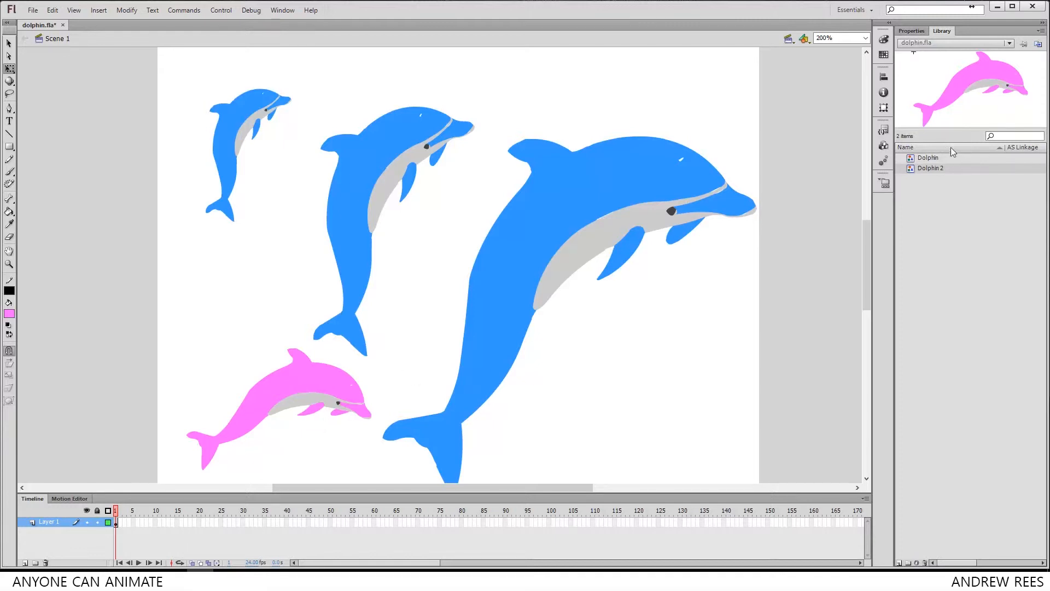
Compare the library previews of the Dolphin and Dolphin 2 symbols
{"action": "left_click", "coordinate": [929, 159]}
{"action": "left_click", "coordinate": [928, 169]}
{"action": "left_click", "coordinate": [936, 160]}
{"action": "left_click", "coordinate": [935, 168]}
{"action": "left_click", "coordinate": [929, 159]}
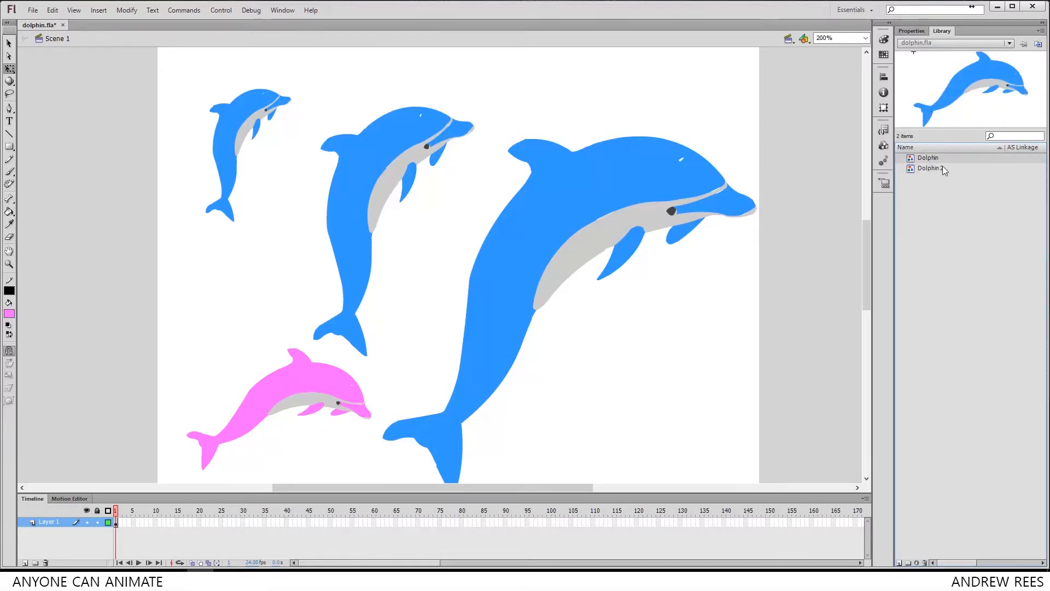
Add a second Dolphin 2 instance, scaled down proportionally, in the stage's lower-right area
{"action": "left_click_drag", "start_coordinate": [939, 171], "coordinate": [678, 355]}
{"action": "left_click_drag", "start_coordinate": [448, 221], "coordinate": [578, 306]}
{"action": "left_click_drag", "start_coordinate": [706, 337], "coordinate": [662, 379]}
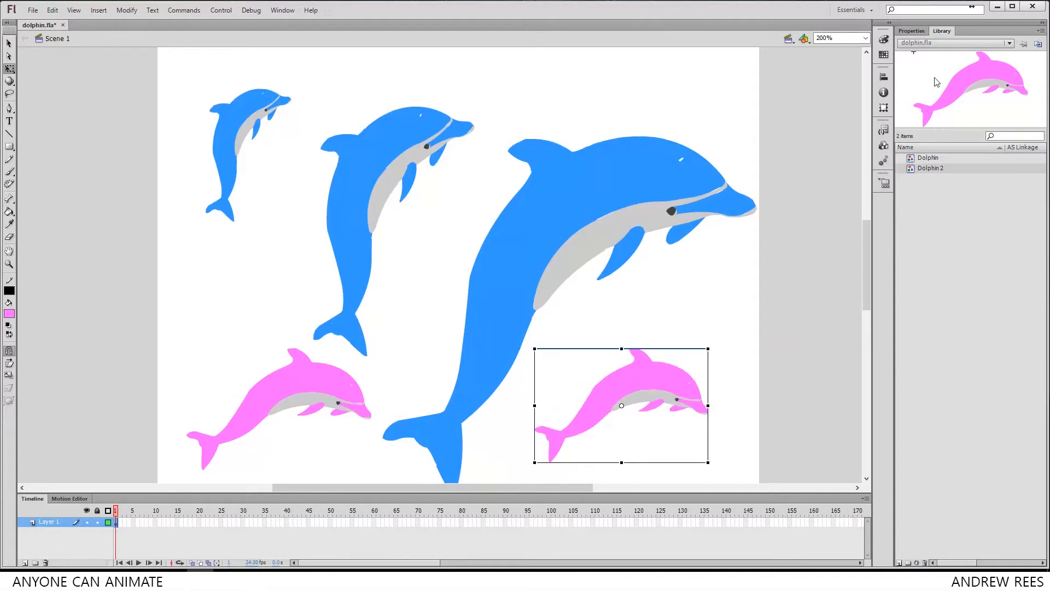
Add another Dolphin instance, scaled down and slightly rotated, near the stage's upper-right corner, and leave everything deselected
{"action": "left_click", "coordinate": [913, 159]}
{"action": "left_click_drag", "start_coordinate": [913, 159], "coordinate": [300, 113]}
{"action": "left_click_drag", "start_coordinate": [420, 107], "coordinate": [568, 229]}
{"action": "left_click_drag", "start_coordinate": [668, 89], "coordinate": [544, 170]}
{"action": "left_click_drag", "start_coordinate": [484, 211], "coordinate": [654, 76]}
{"action": "left_click_drag", "start_coordinate": [735, 170], "coordinate": [729, 202]}
{"action": "mouse_move", "coordinate": [662, 86]}
{"action": "left_mouse_down"}
{"action": "mouse_move", "coordinate": [688, 87]}
{"action": "mouse_move", "coordinate": [681, 93]}
{"action": "left_mouse_up"}
{"action": "left_click", "coordinate": [730, 257]}
{"action": "left_click", "coordinate": [635, 395]}
{"action": "left_click", "coordinate": [703, 241]}
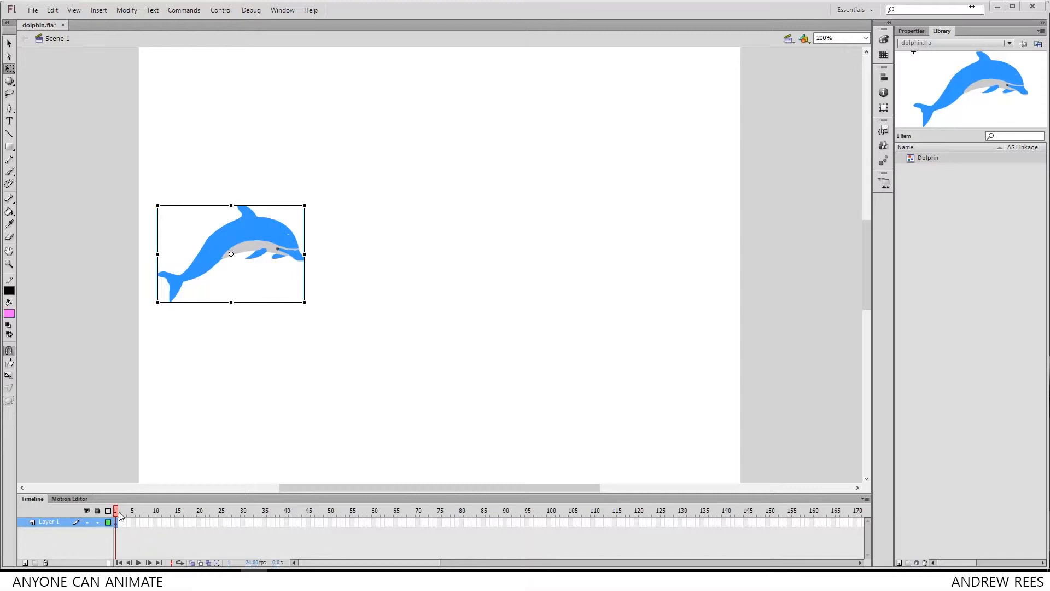
Move the dolphin instance slightly down the stage and rename Layer 1 as Dolphin
{"action": "left_click_drag", "start_coordinate": [257, 241], "coordinate": [257, 258]}
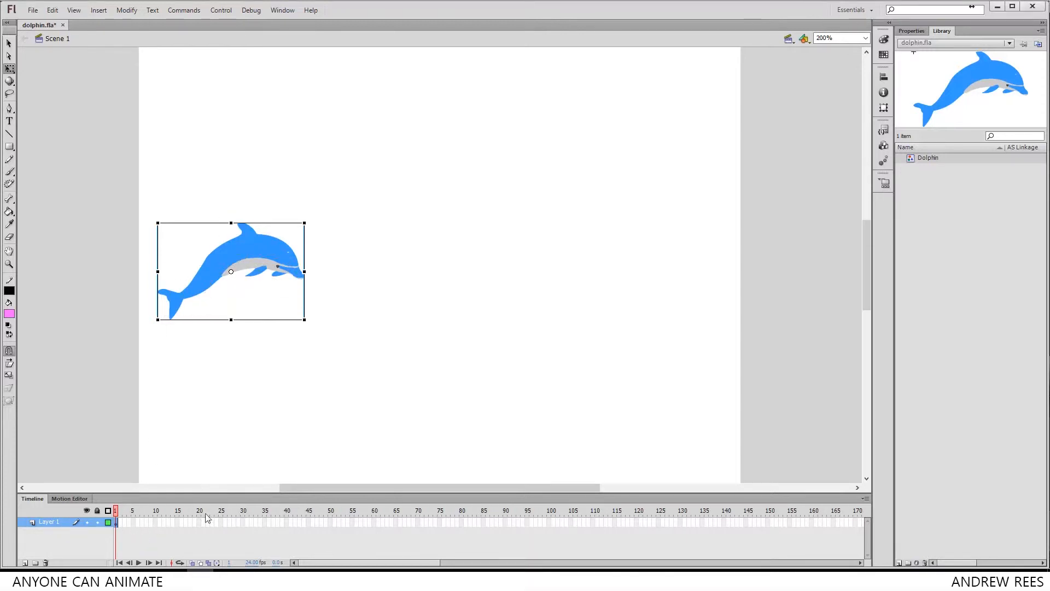
{"action": "double_click", "coordinate": [51, 523]}
{"action": "type", "text": "Dolphin"}
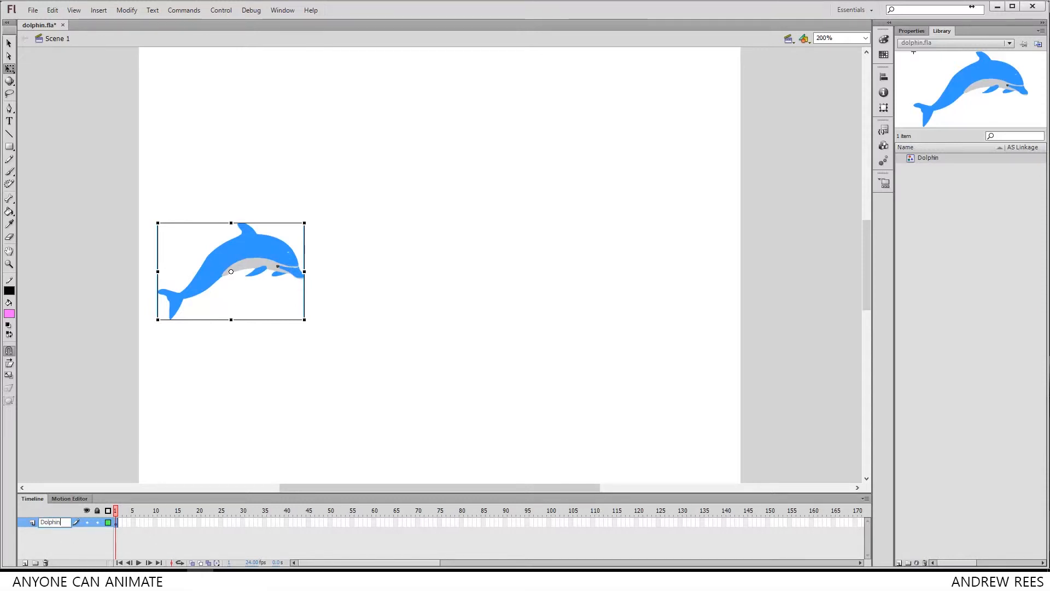
{"action": "key", "text": "Return"}
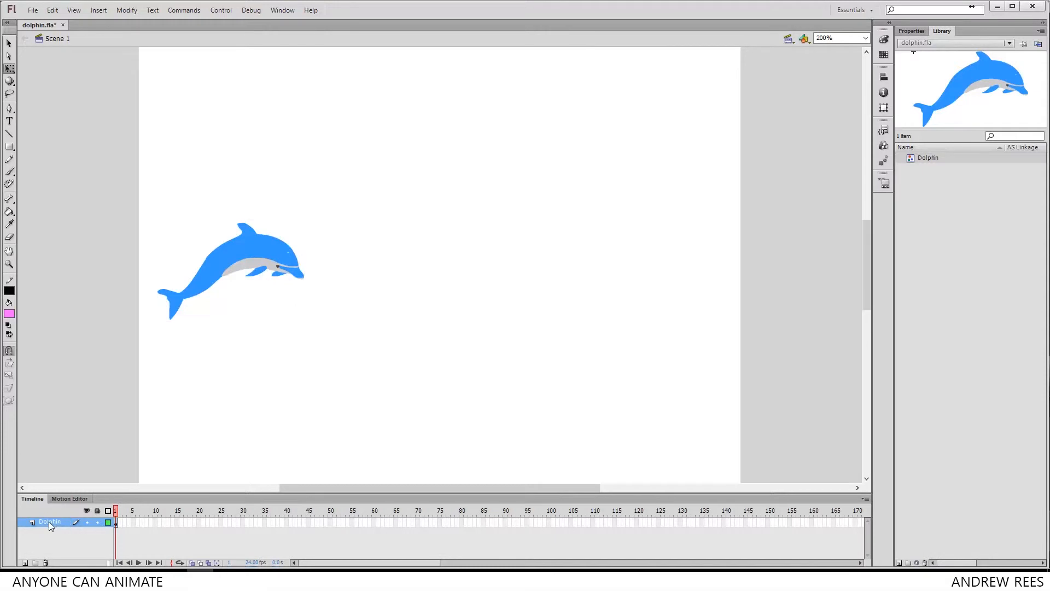
Create a motion tween from the first frame of the Dolphin layer
{"action": "right_click", "coordinate": [116, 522]}
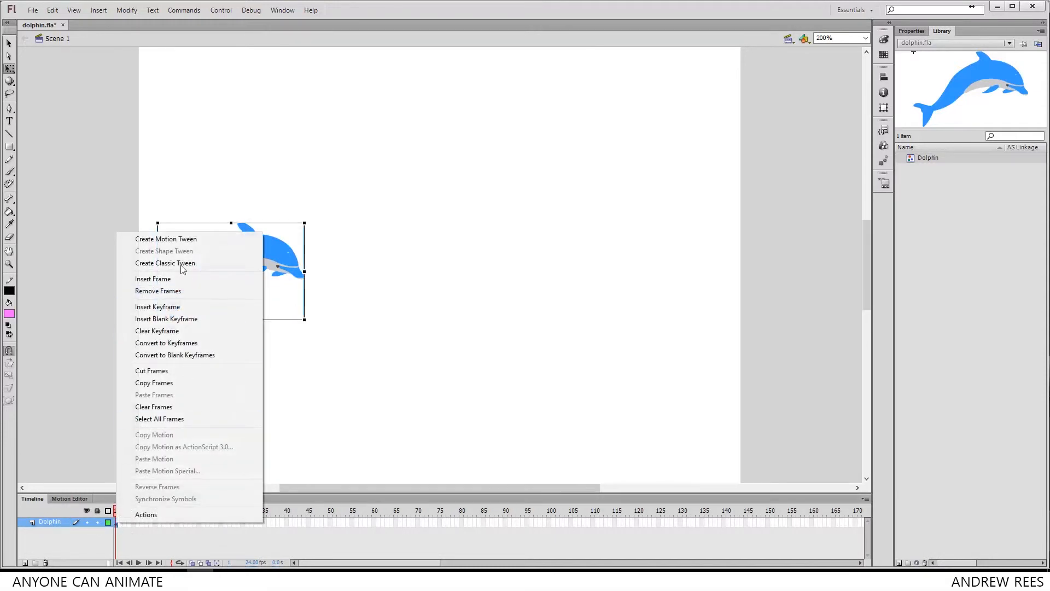
{"action": "left_click", "coordinate": [195, 238]}
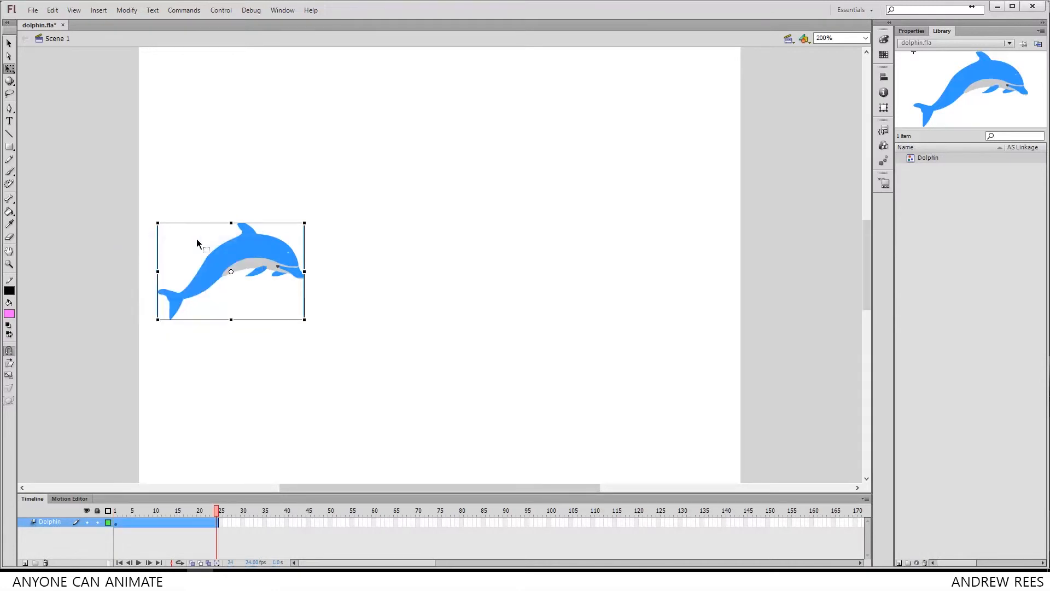
{"action": "left_click", "coordinate": [126, 528]}
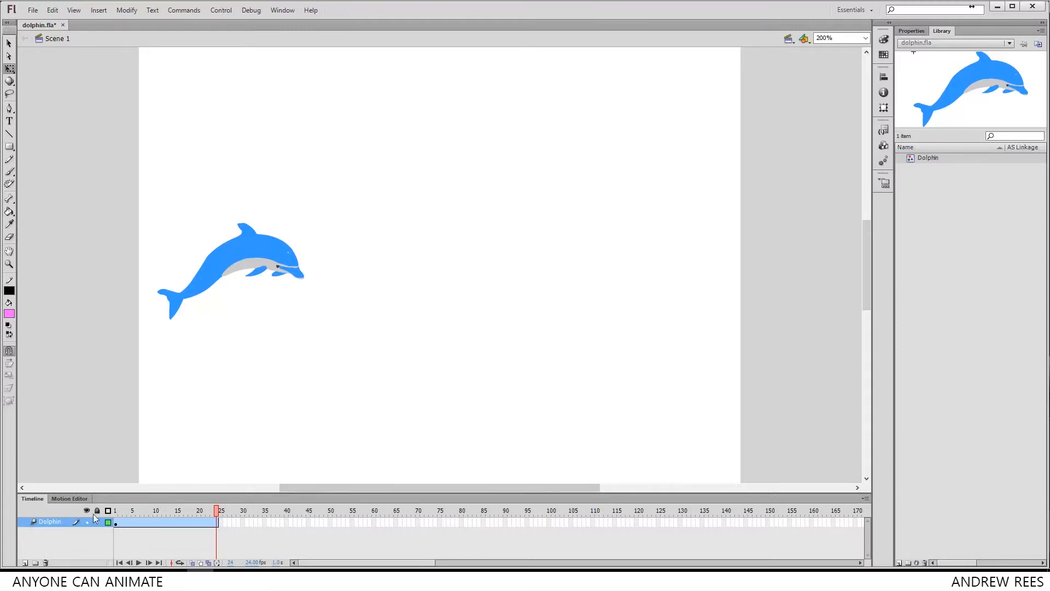
At frame 24, move the dolphin horizontally across to the stage's right side and preview the tween
{"action": "left_click", "coordinate": [116, 511]}
{"action": "left_click_drag", "start_coordinate": [116, 510], "coordinate": [230, 510]}
{"action": "left_click", "coordinate": [236, 259]}
{"action": "left_click_drag", "start_coordinate": [237, 260], "coordinate": [631, 261]}
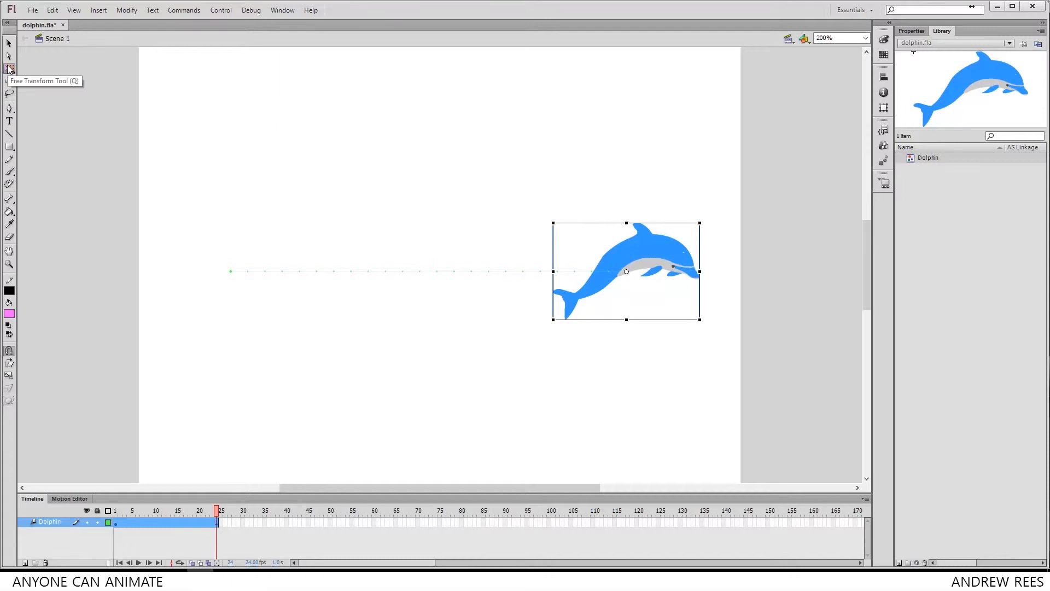
{"action": "left_click", "coordinate": [8, 44]}
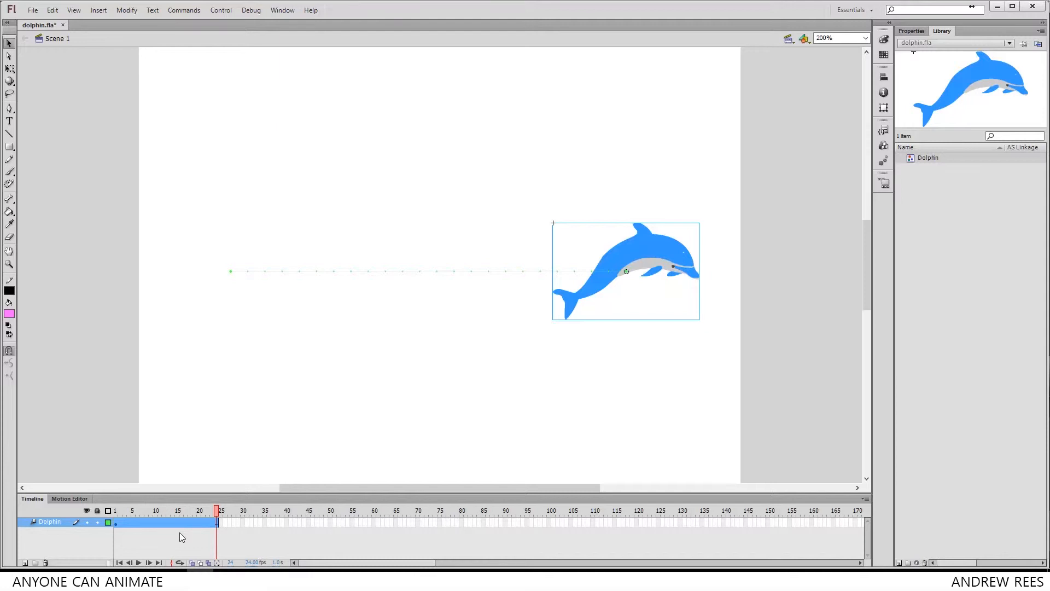
{"action": "key", "text": "Return"}
{"action": "key", "text": "Return"}
{"action": "left_click", "coordinate": [115, 510]}
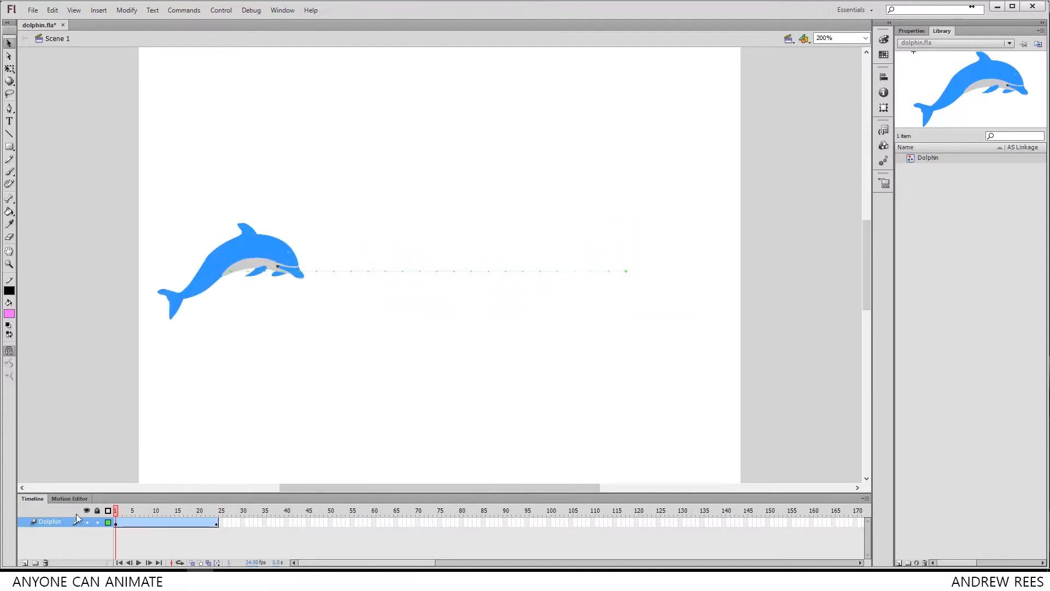
{"action": "left_click_drag", "start_coordinate": [77, 513], "coordinate": [282, 508]}
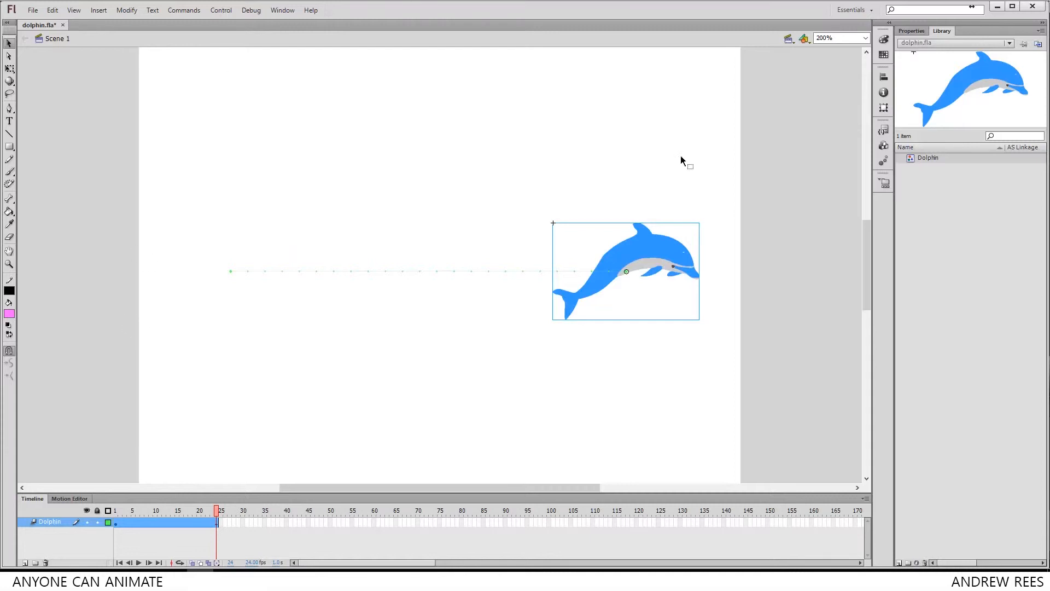
At frame 12, move the dolphin straight up near the top of the stage and play back the motion
{"action": "left_click", "coordinate": [165, 522]}
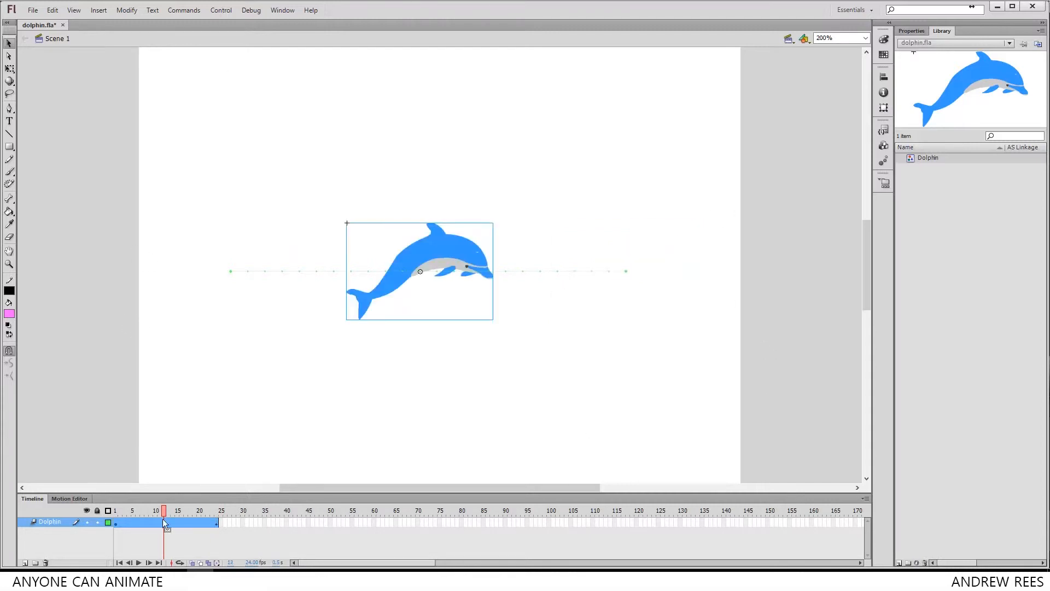
{"action": "left_click_drag", "start_coordinate": [163, 507], "coordinate": [165, 508]}
{"action": "left_click_drag", "start_coordinate": [443, 269], "coordinate": [437, 118]}
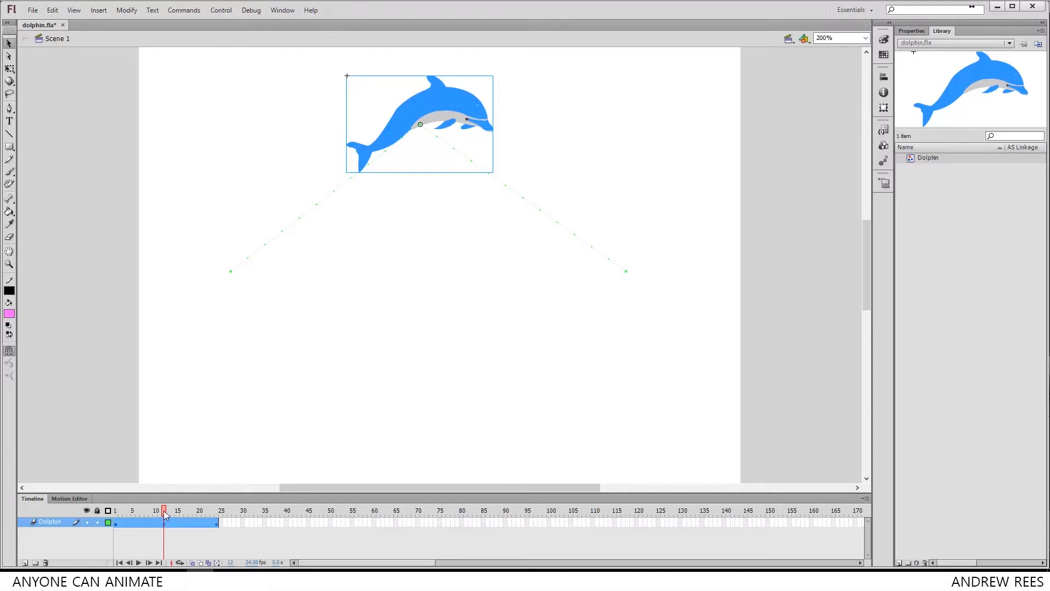
{"action": "key", "text": "Return"}
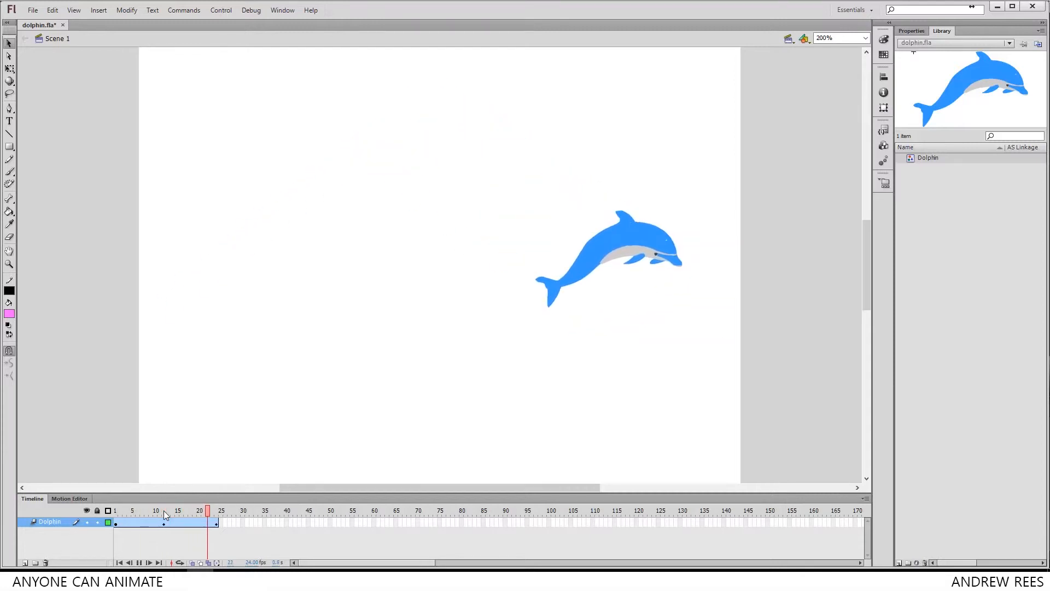
{"action": "key", "text": "Return"}
{"action": "key", "text": "Return"}
{"action": "key", "text": "Return"}
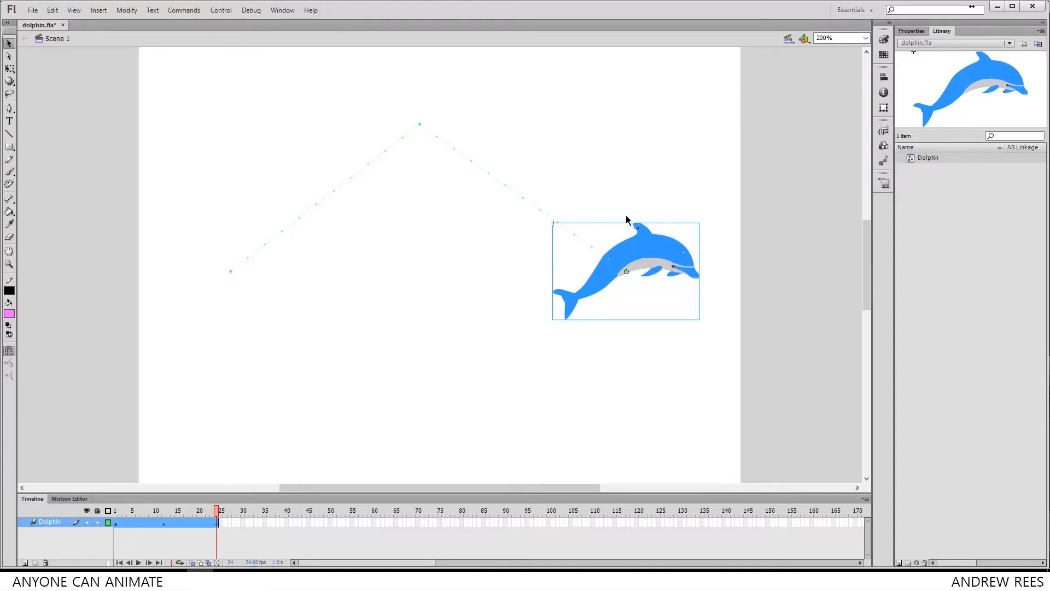
Curve the motion path into a smooth arch by converting its peak anchor point with horizontal handles, and preview it
{"action": "left_click", "coordinate": [641, 310]}
{"action": "key", "text": "q"}
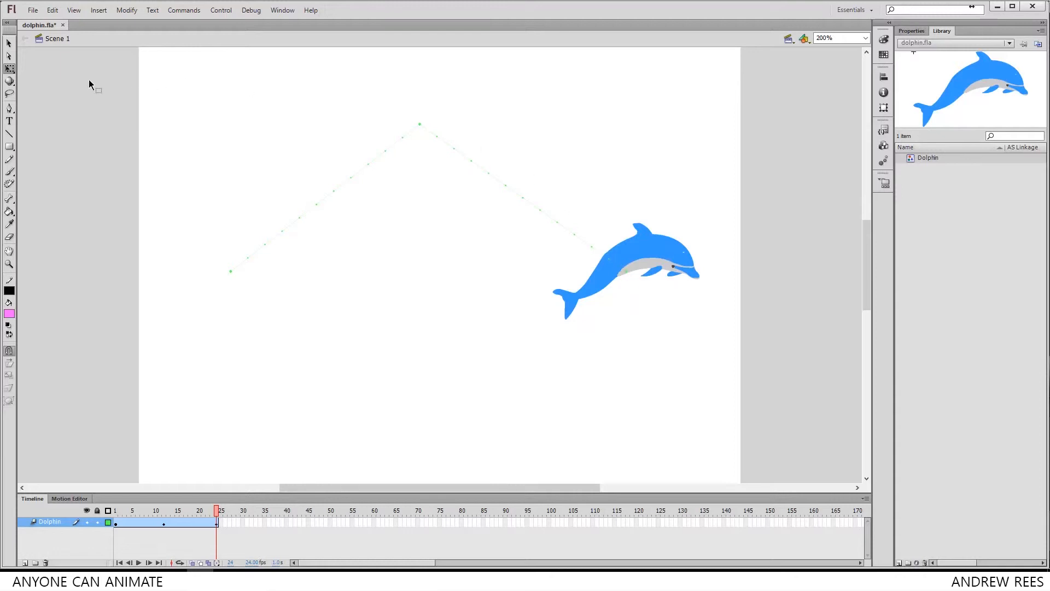
{"action": "left_click", "coordinate": [9, 109]}
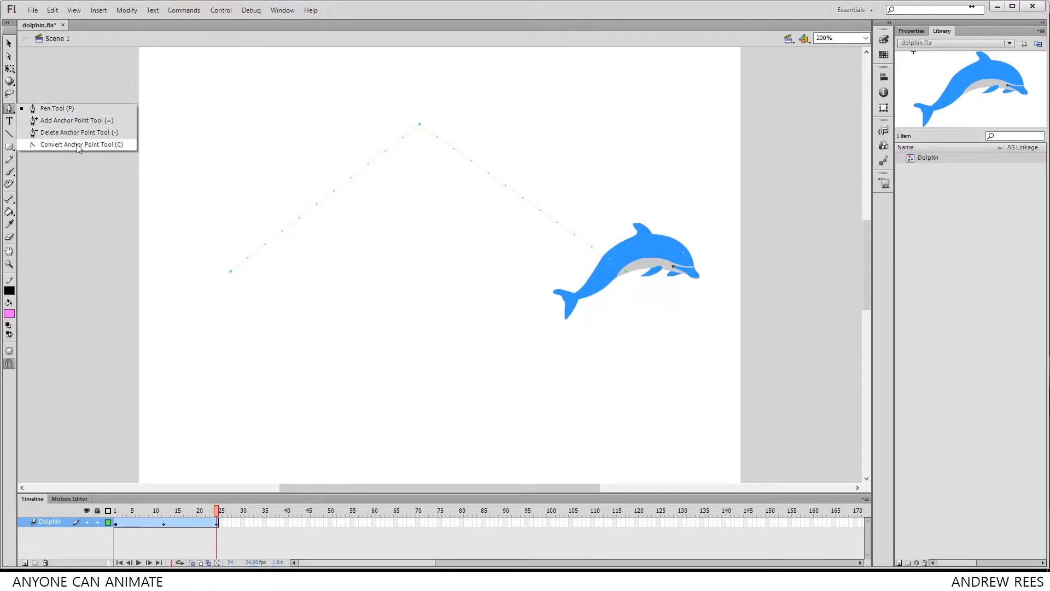
{"action": "left_click", "coordinate": [122, 147]}
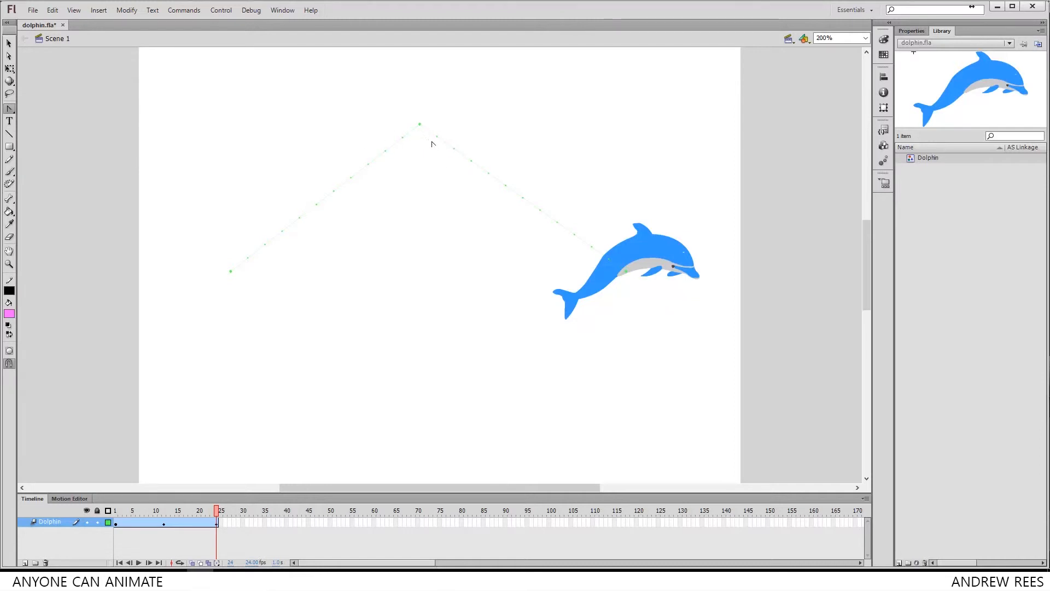
{"action": "left_click_drag", "start_coordinate": [424, 127], "coordinate": [275, 127]}
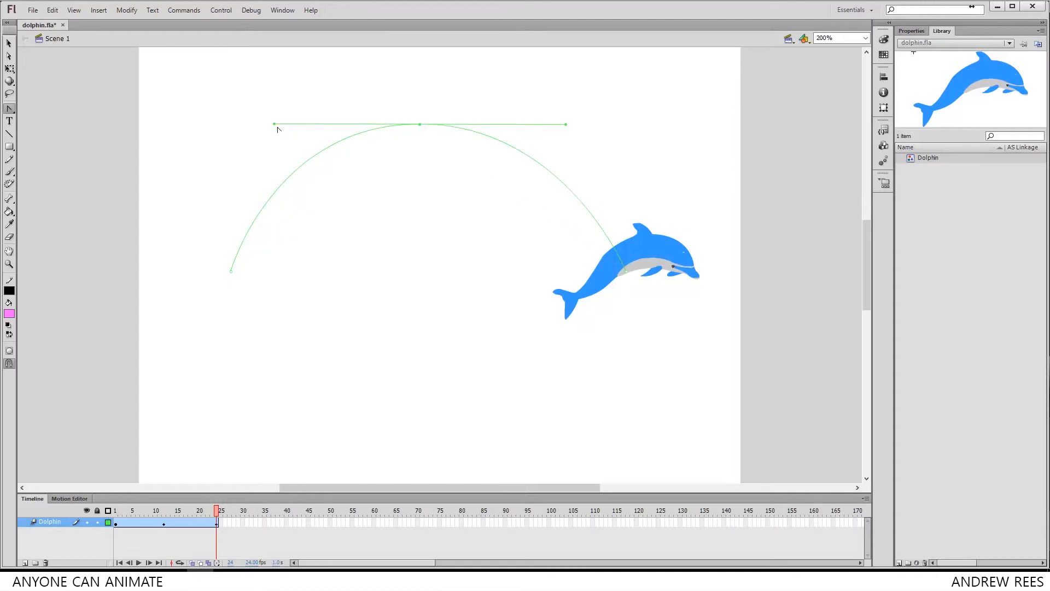
{"action": "key", "text": "Return"}
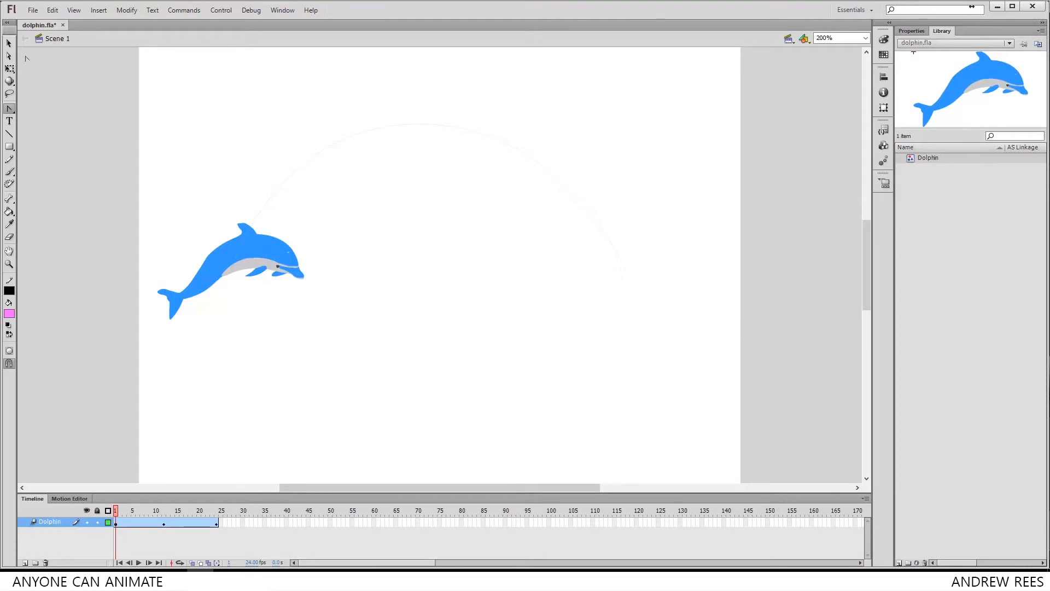
Lower both end points of the motion path with the Subselection tool to make a taller arc, and play it back
{"action": "left_click", "coordinate": [10, 57]}
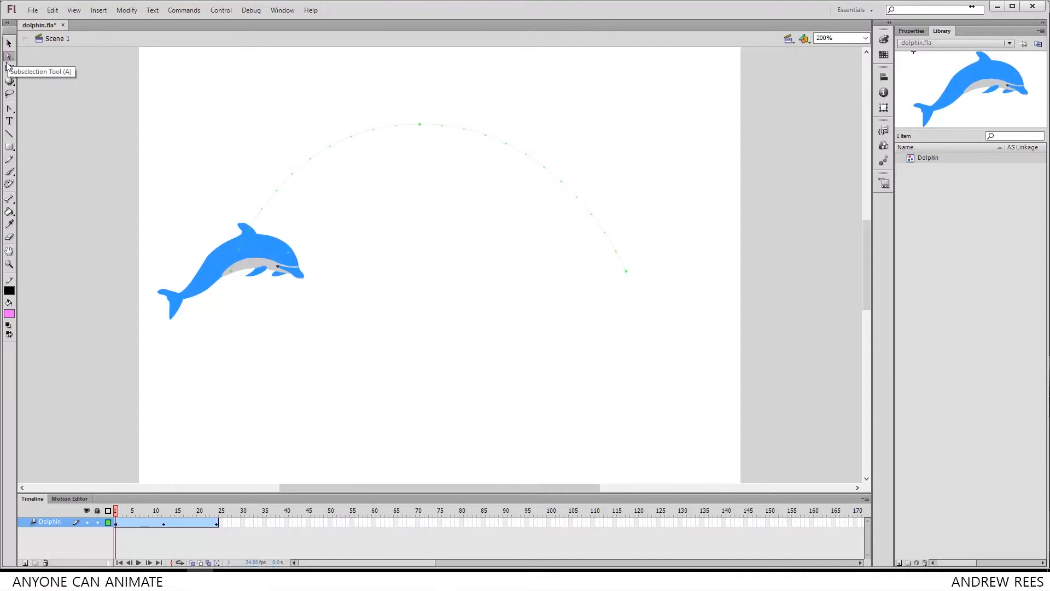
{"action": "left_click", "coordinate": [627, 272]}
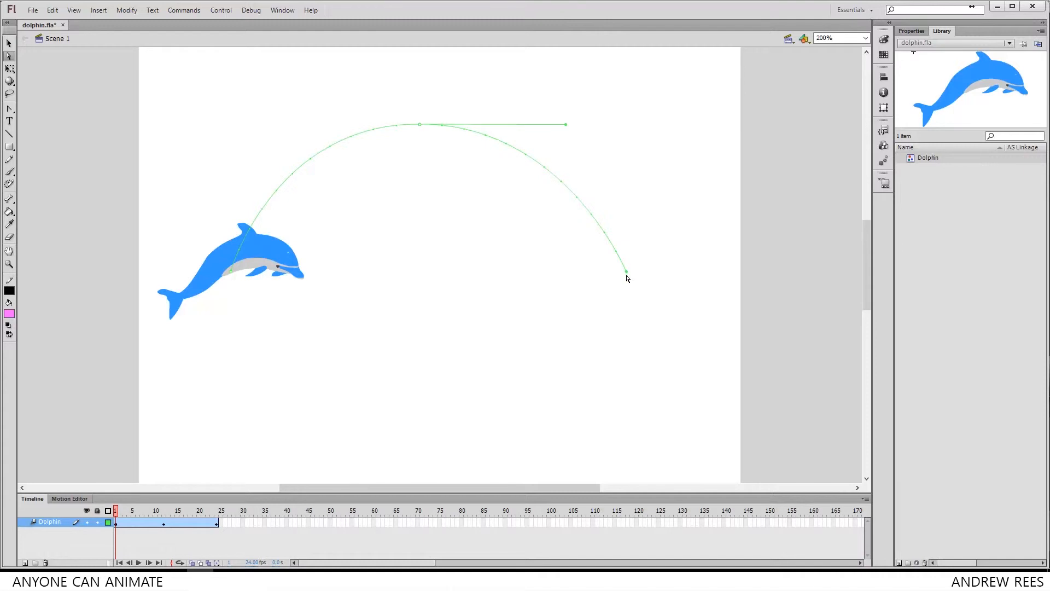
{"action": "left_click_drag", "start_coordinate": [628, 273], "coordinate": [643, 371]}
{"action": "left_click_drag", "start_coordinate": [231, 272], "coordinate": [218, 389]}
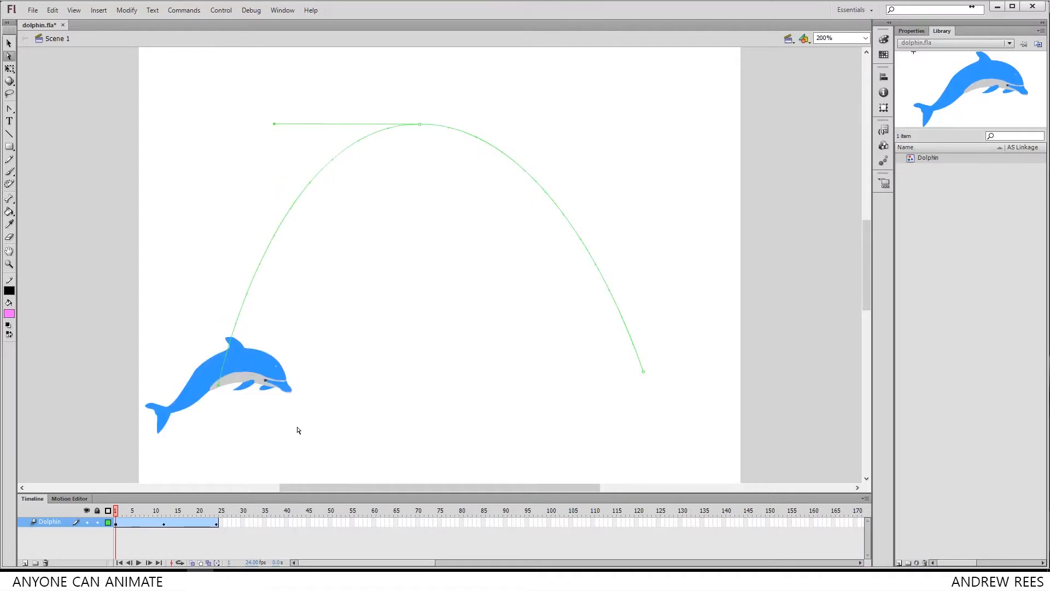
{"action": "key", "text": "Return"}
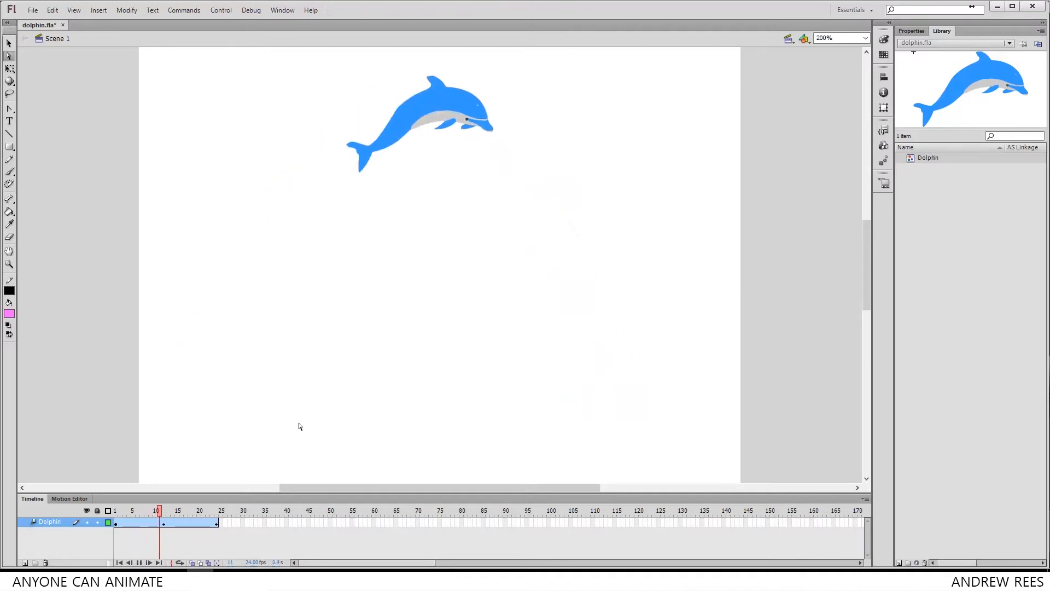
{"action": "key", "text": "v"}
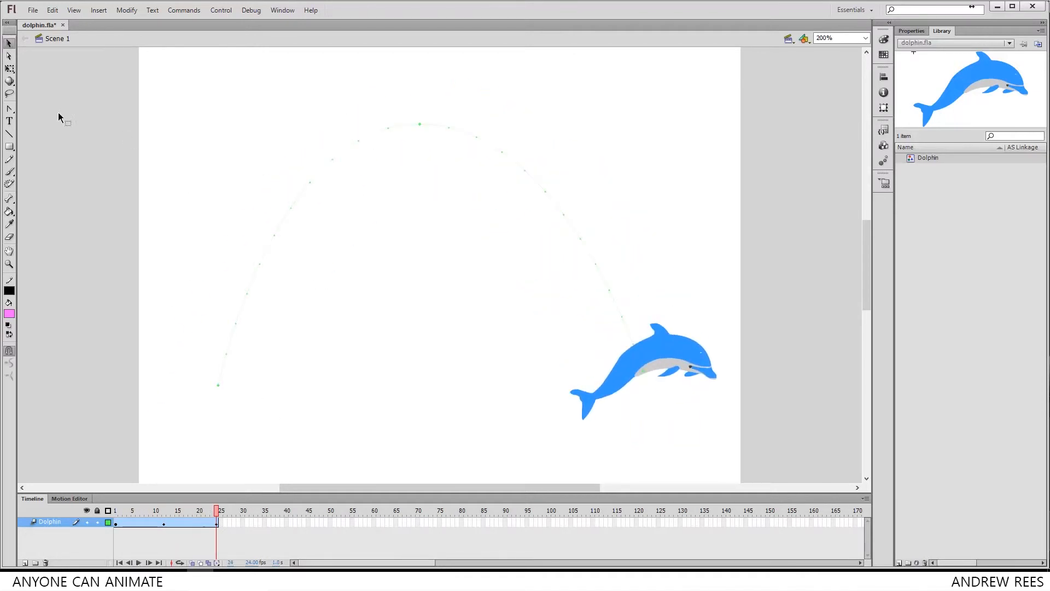
At frame 1, rotate the dolphin counterclockwise with Free Transform so it points steeply upward along the path
{"action": "left_click", "coordinate": [9, 72]}
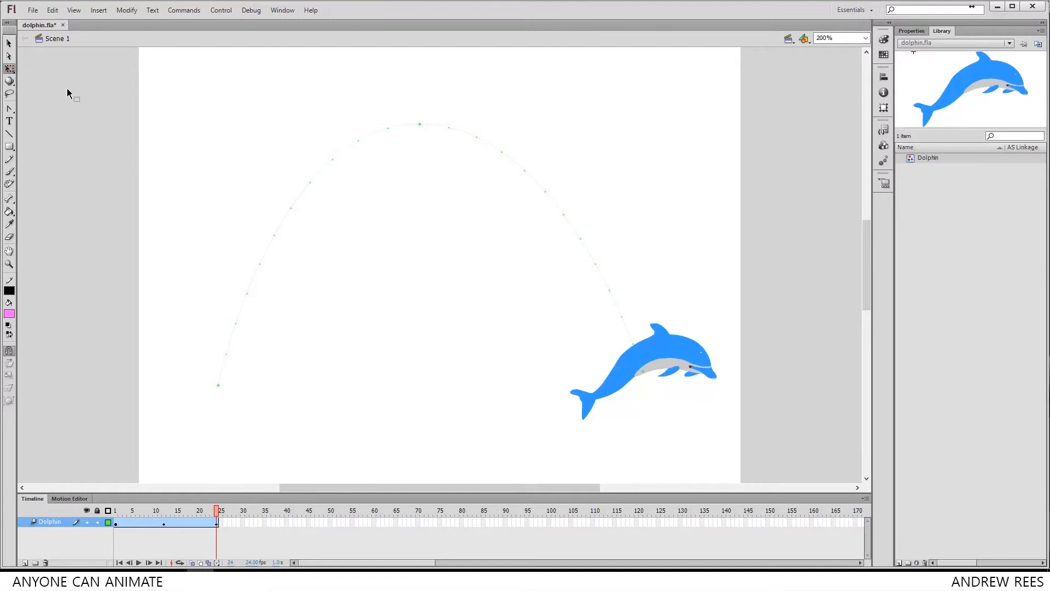
{"action": "left_click_drag", "start_coordinate": [124, 511], "coordinate": [97, 517]}
{"action": "left_click", "coordinate": [276, 388]}
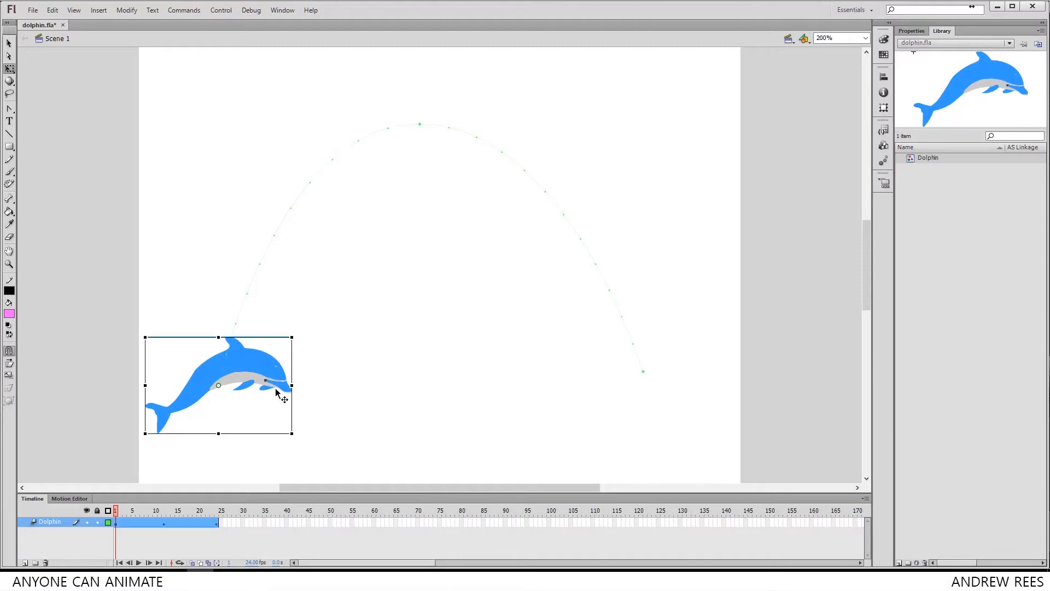
{"action": "left_click_drag", "start_coordinate": [300, 435], "coordinate": [304, 367]}
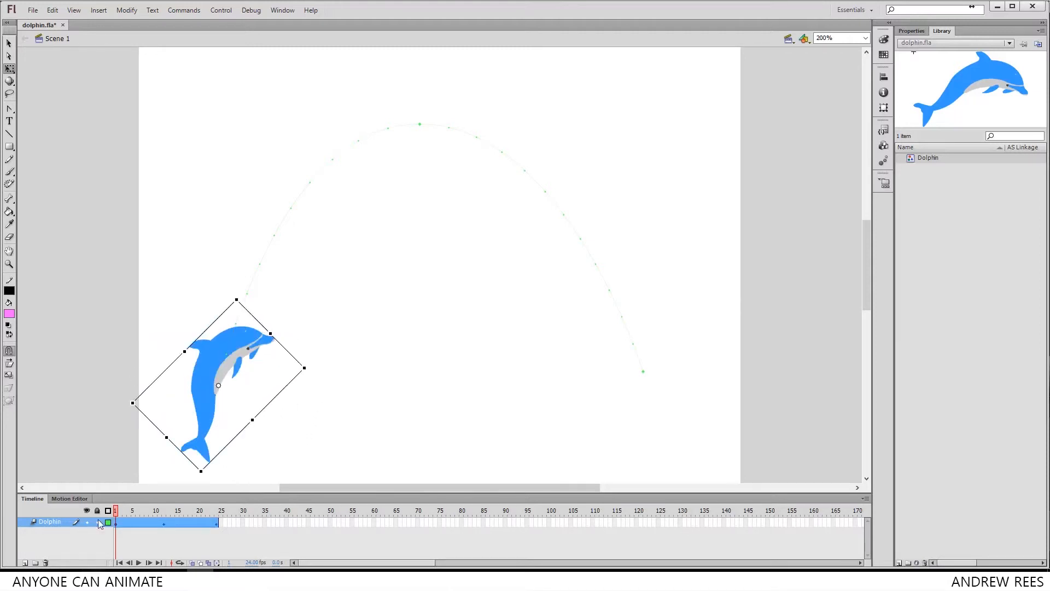
At frame 12, rotate the dolphin so it tilts slightly clockwise from level at the peak of the arc
{"action": "left_click", "coordinate": [166, 511]}
{"action": "left_click", "coordinate": [159, 511]}
{"action": "left_click_drag", "start_coordinate": [164, 511], "coordinate": [164, 511]}
{"action": "left_click_drag", "start_coordinate": [523, 108], "coordinate": [534, 210]}
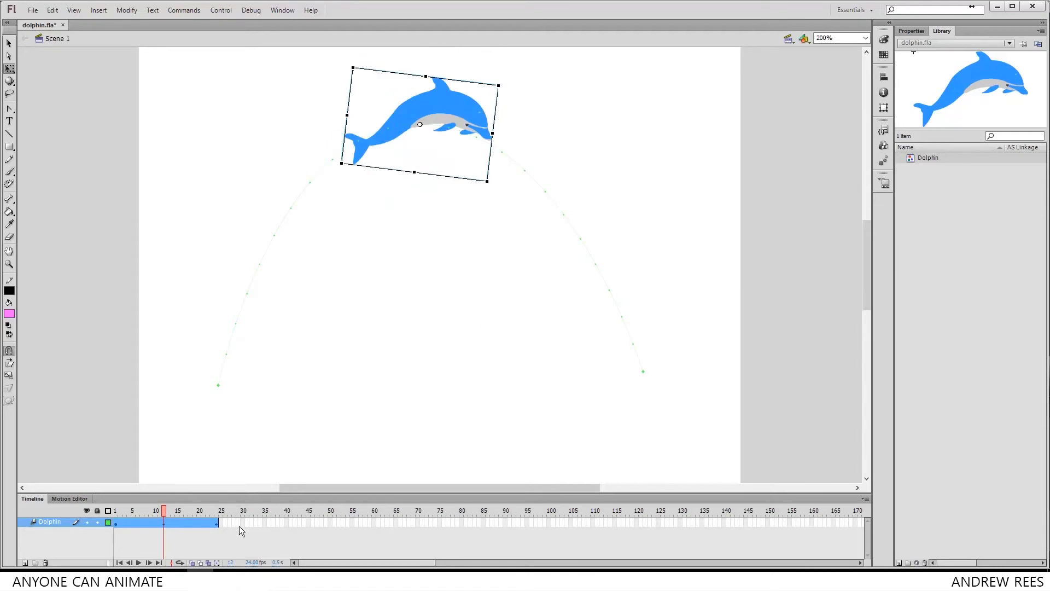
At frame 24, rotate the dolphin clockwise so it dives nose-down, preview the jump, and deselect it at frame 1
{"action": "left_click", "coordinate": [216, 510]}
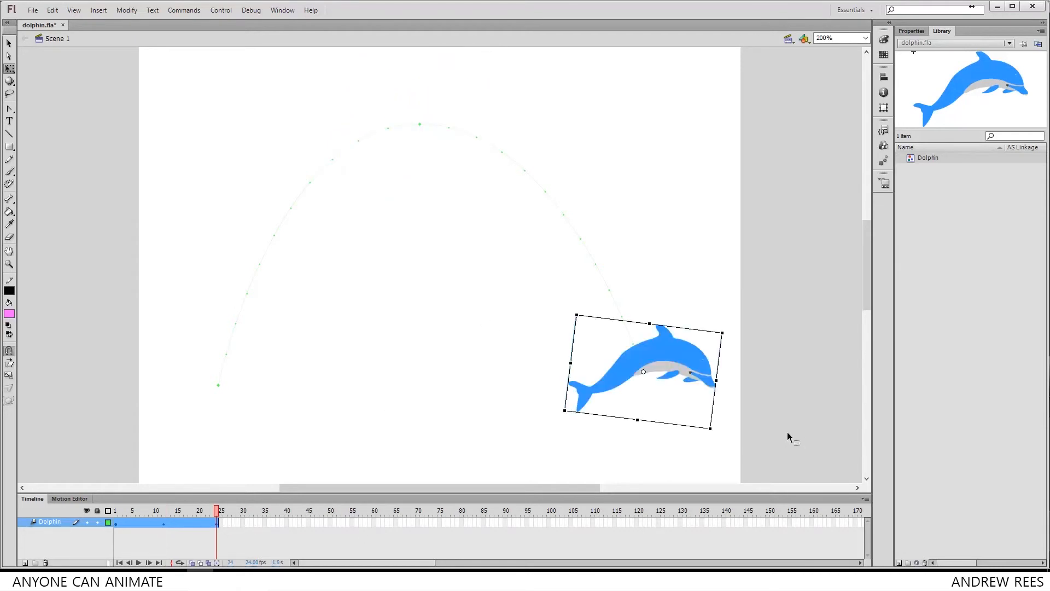
{"action": "left_click_drag", "start_coordinate": [719, 441], "coordinate": [634, 447]}
{"action": "left_click_drag", "start_coordinate": [218, 511], "coordinate": [11, 509]}
{"action": "key", "text": "Return"}
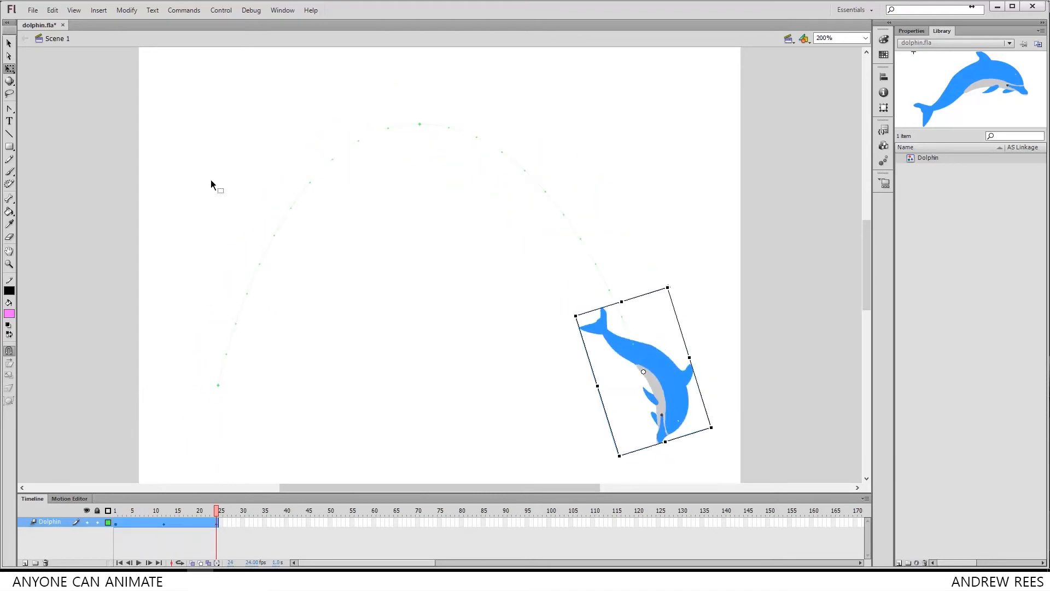
{"action": "left_click", "coordinate": [193, 512]}
{"action": "left_click_drag", "start_coordinate": [190, 508], "coordinate": [345, 512]}
{"action": "left_click_drag", "start_coordinate": [218, 515], "coordinate": [72, 519]}
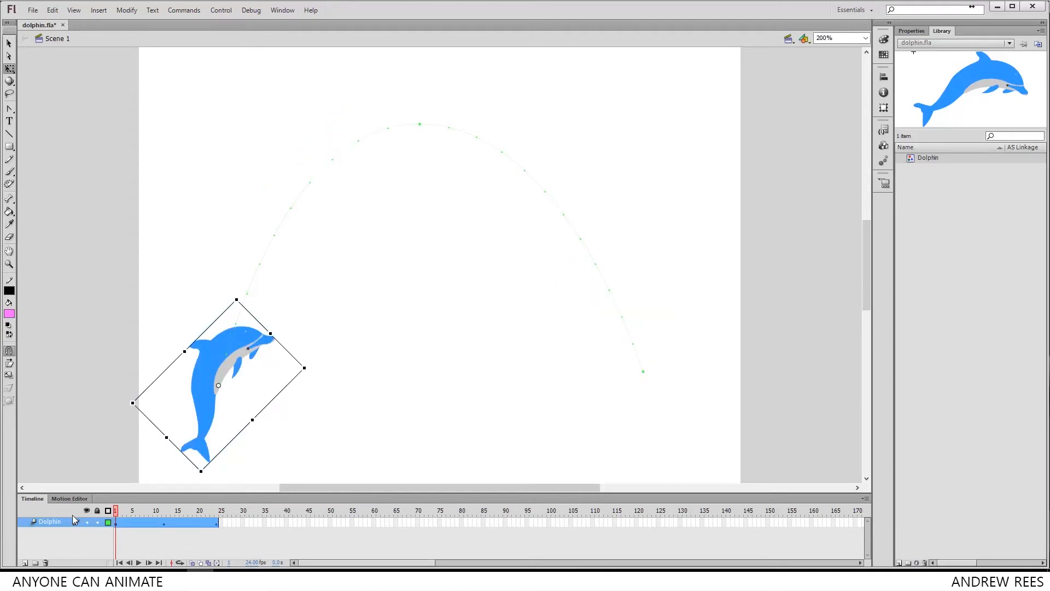
{"action": "left_click", "coordinate": [136, 314]}
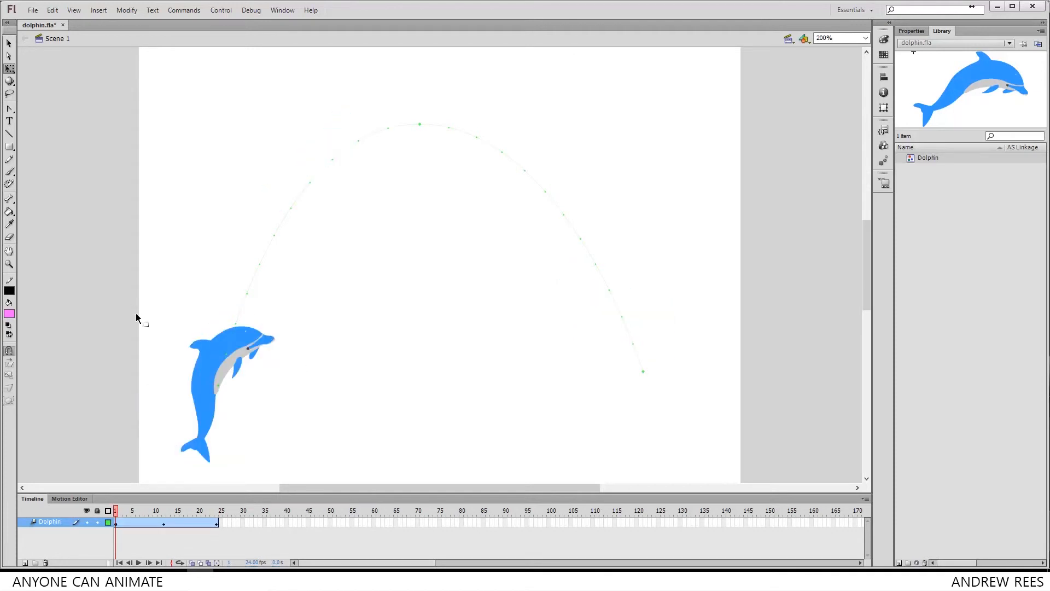
Add a new layer above Dolphin and draw a horizontal line across the full stage width, just above the dolphin
{"action": "left_click", "coordinate": [25, 563]}
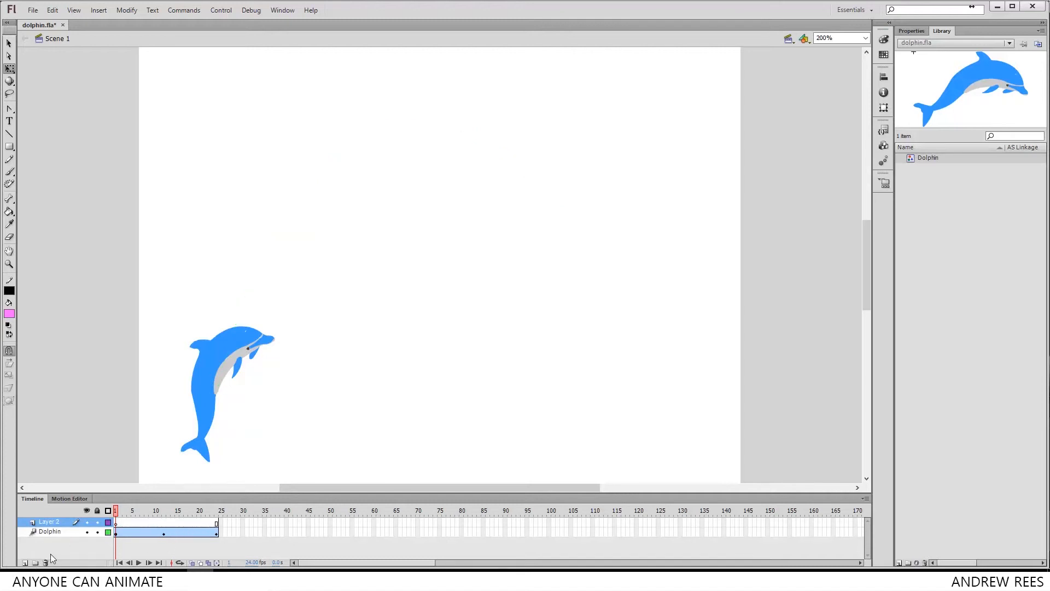
{"action": "left_click", "coordinate": [9, 134]}
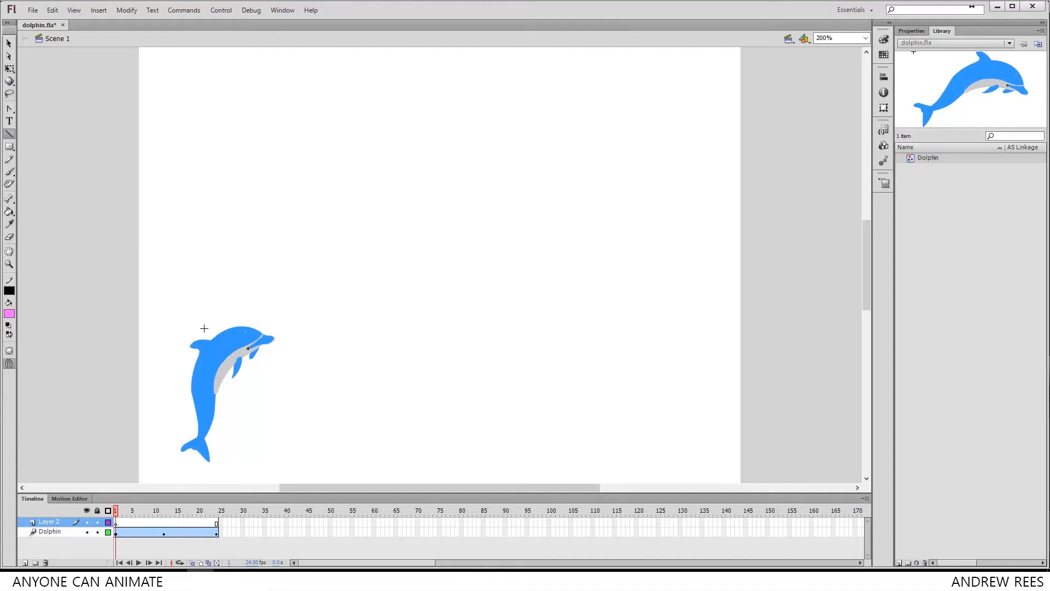
{"action": "left_click_drag", "start_coordinate": [99, 309], "coordinate": [802, 309]}
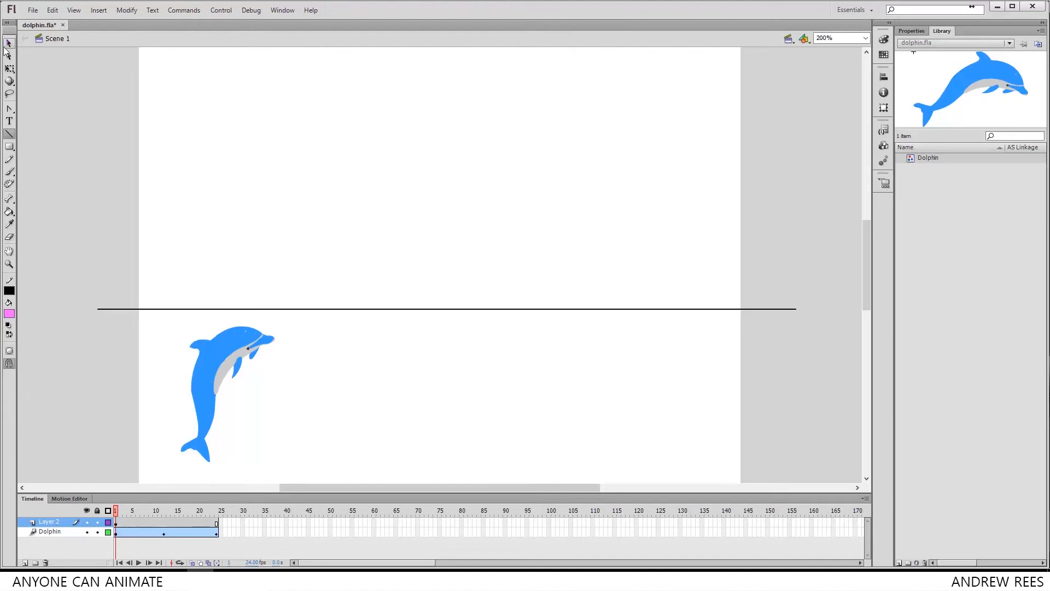
Give the horizontal line a blue stroke with a thickness of 26.48 and deselect it
{"action": "left_click", "coordinate": [9, 43]}
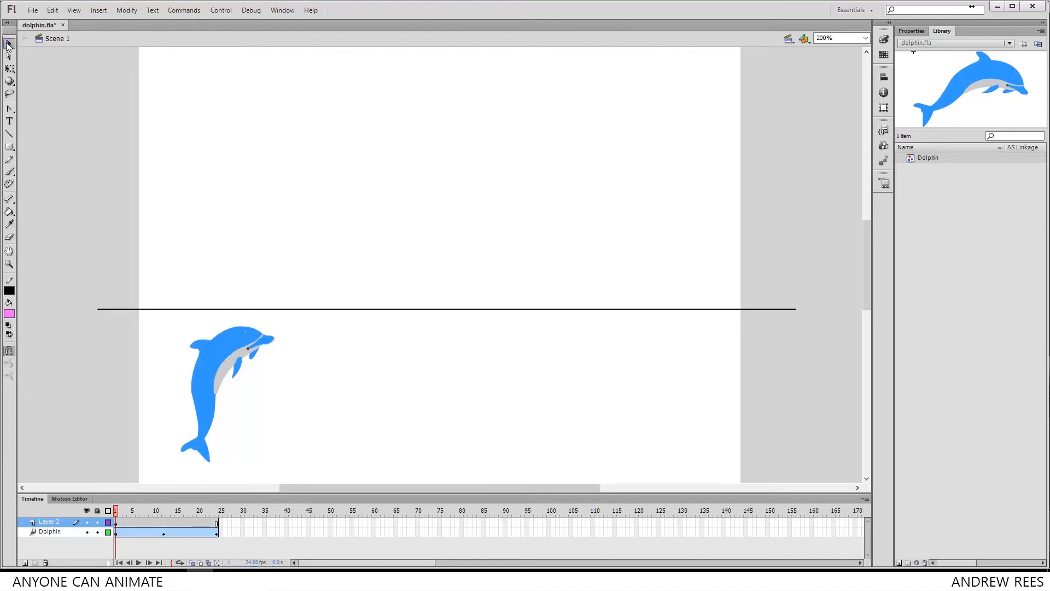
{"action": "left_click", "coordinate": [128, 309]}
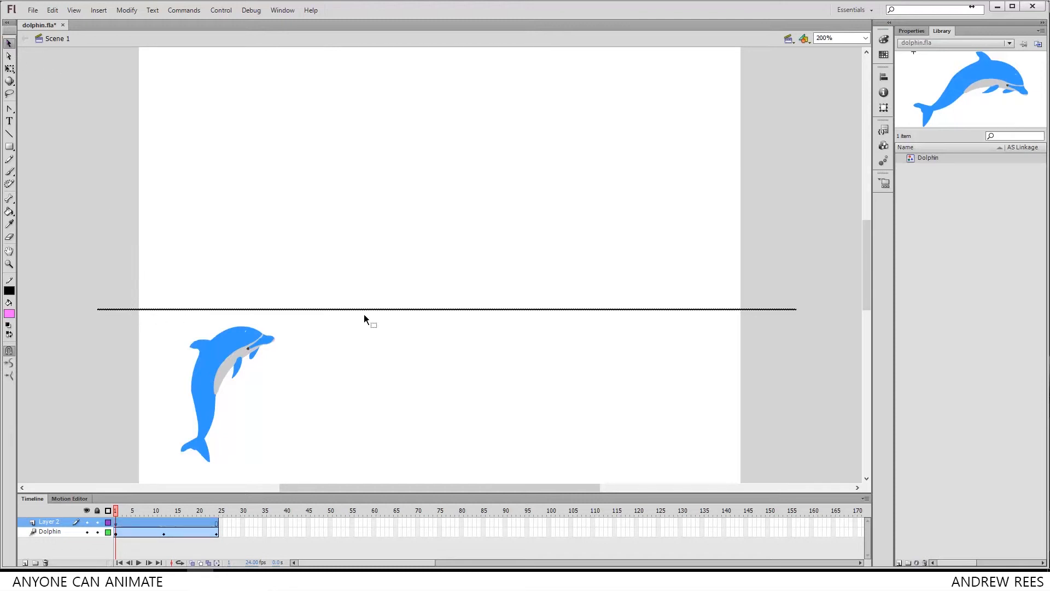
{"action": "left_click", "coordinate": [905, 31]}
{"action": "left_click", "coordinate": [945, 136]}
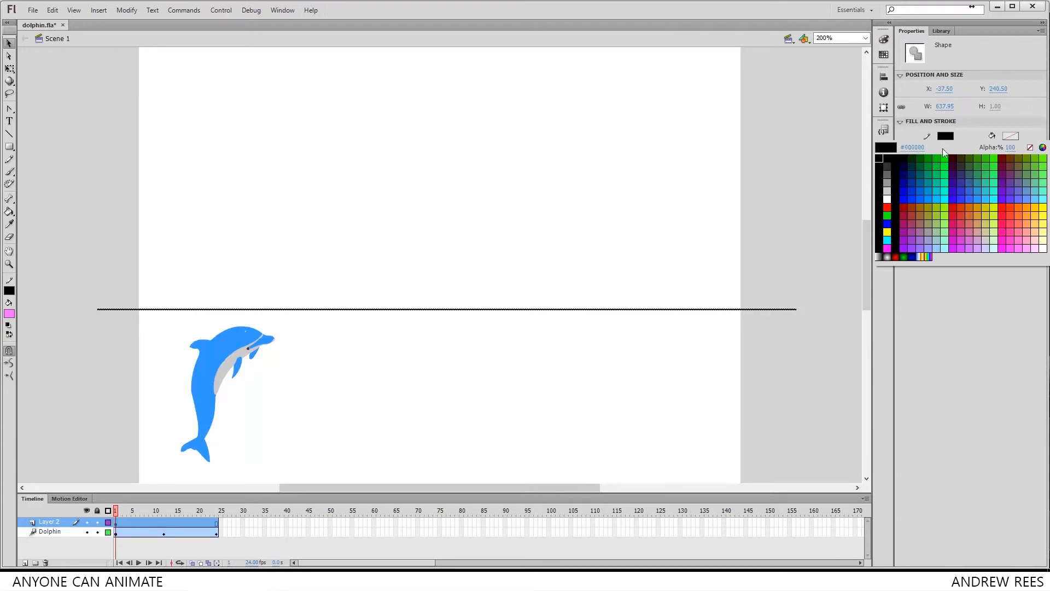
{"action": "left_click", "coordinate": [921, 202]}
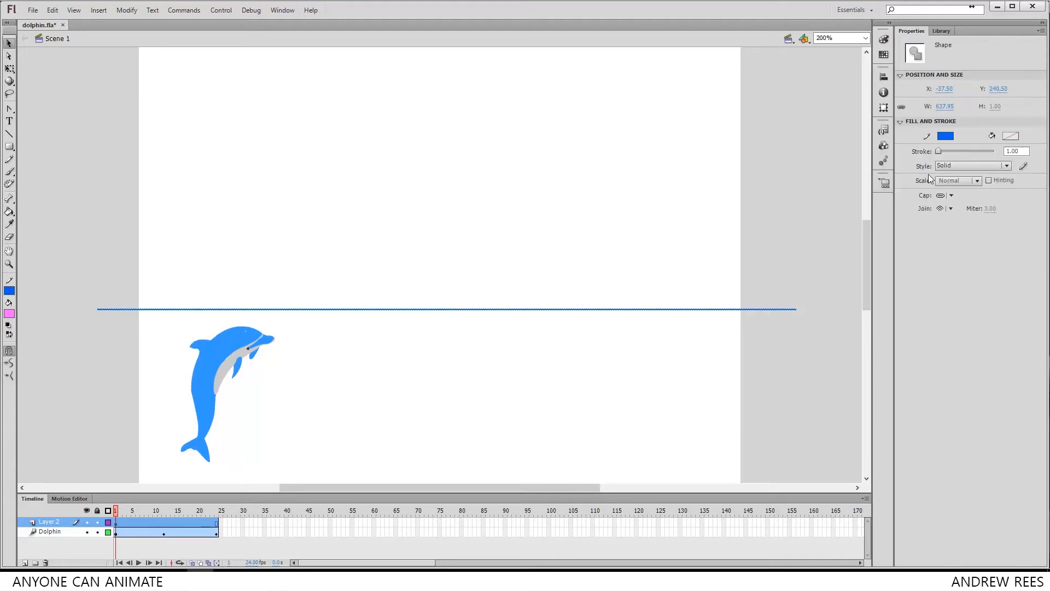
{"action": "left_click_drag", "start_coordinate": [939, 152], "coordinate": [946, 154]}
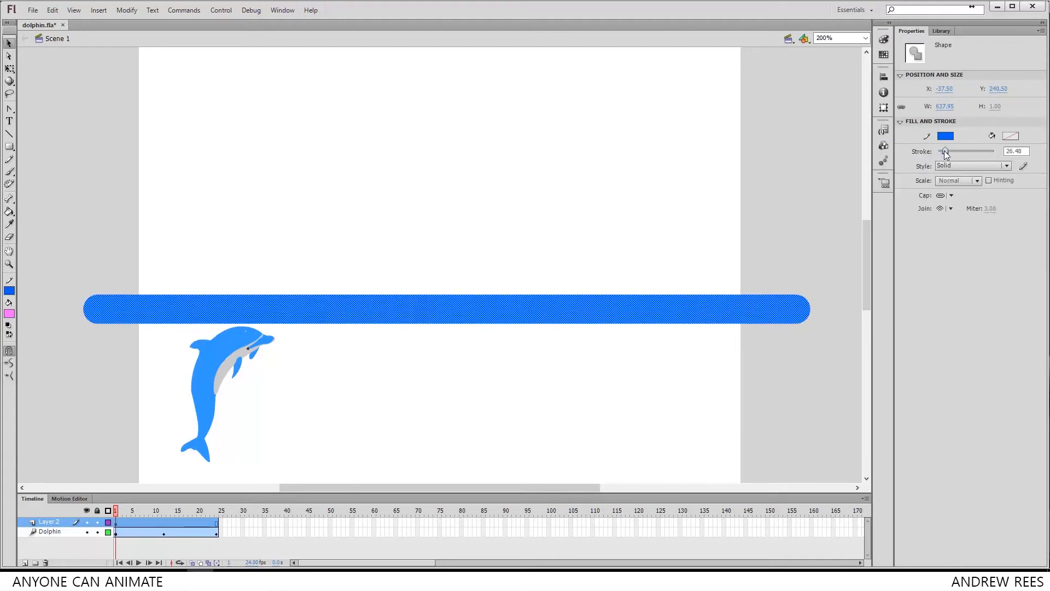
{"action": "left_click", "coordinate": [625, 361]}
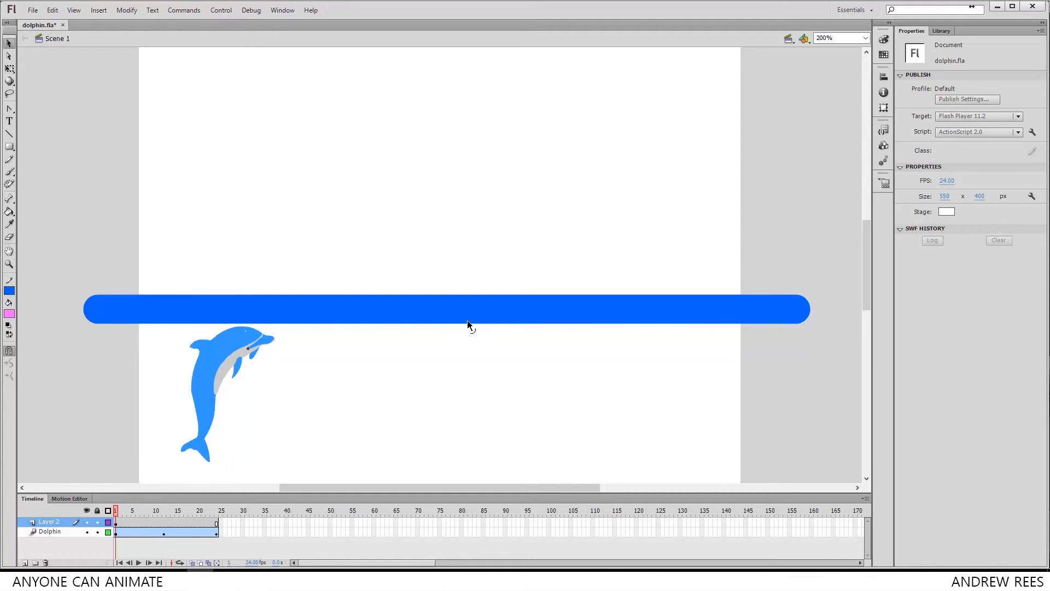
Bend the blue line into a wave, splitting it near the middle so the left half dips and the right half crests, and save the file
{"action": "left_click_drag", "start_coordinate": [467, 320], "coordinate": [461, 345]}
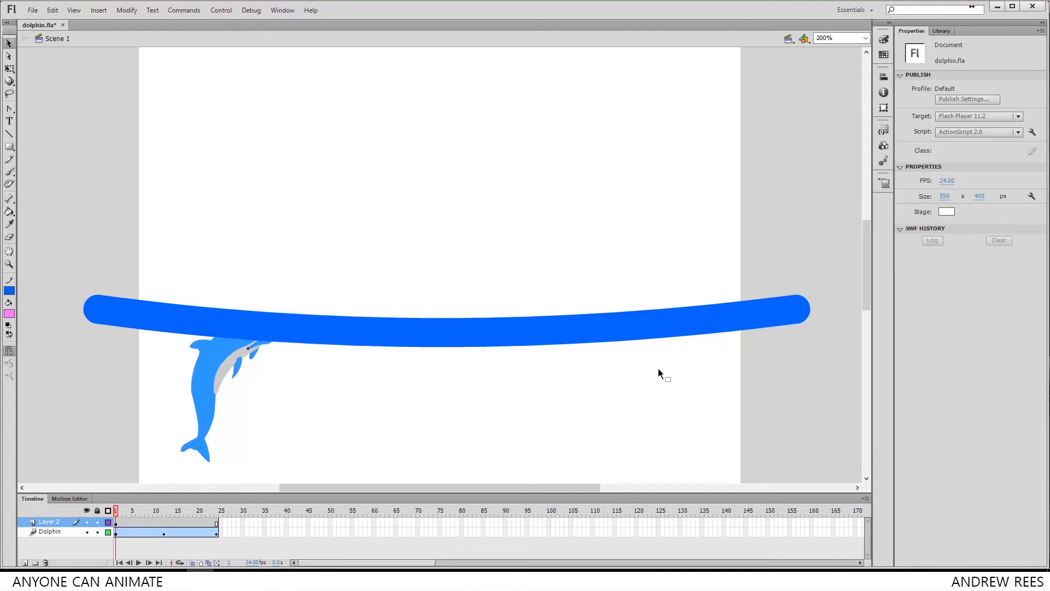
{"action": "mouse_move", "coordinate": [651, 332]}
{"action": "left_mouse_down"}
{"action": "mouse_move", "coordinate": [655, 284]}
{"action": "mouse_move", "coordinate": [651, 307]}
{"action": "left_mouse_up"}
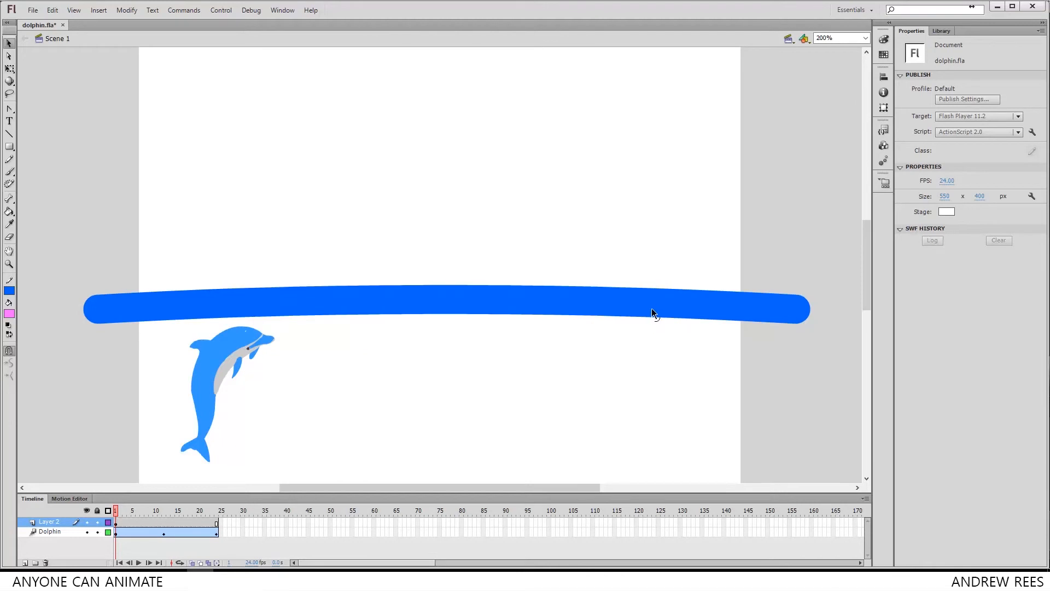
{"action": "mouse_move", "coordinate": [471, 303]}
{"action": "left_mouse_down"}
{"action": "mouse_move", "coordinate": [461, 269]}
{"action": "mouse_move", "coordinate": [443, 283]}
{"action": "mouse_move", "coordinate": [422, 339]}
{"action": "left_mouse_up"}
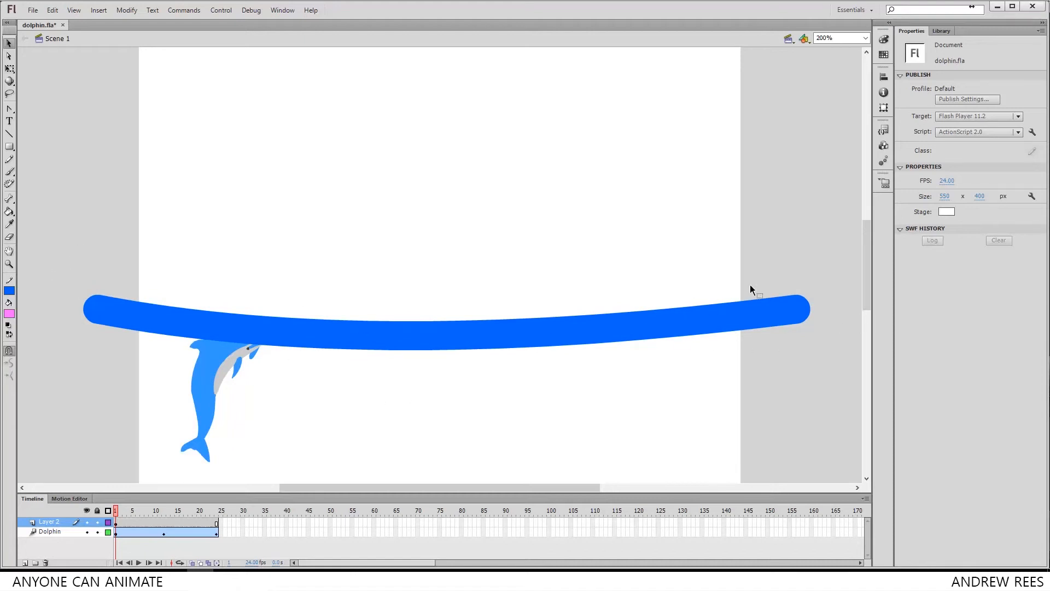
{"action": "mouse_move", "coordinate": [833, 261]}
{"action": "left_mouse_down"}
{"action": "mouse_move", "coordinate": [632, 369]}
{"action": "mouse_move", "coordinate": [441, 423]}
{"action": "left_mouse_up"}
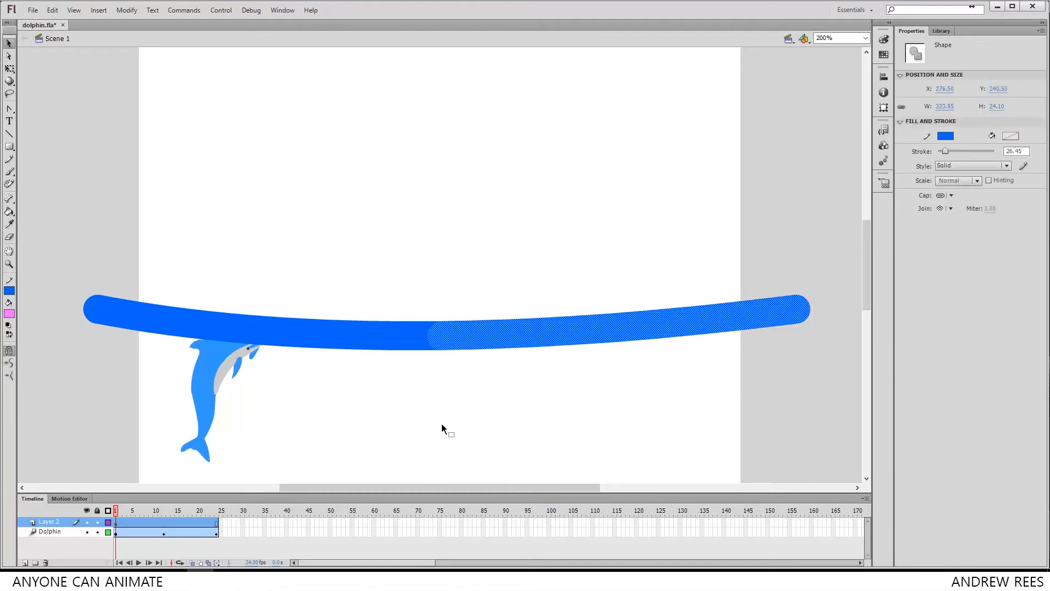
{"action": "left_click", "coordinate": [667, 370]}
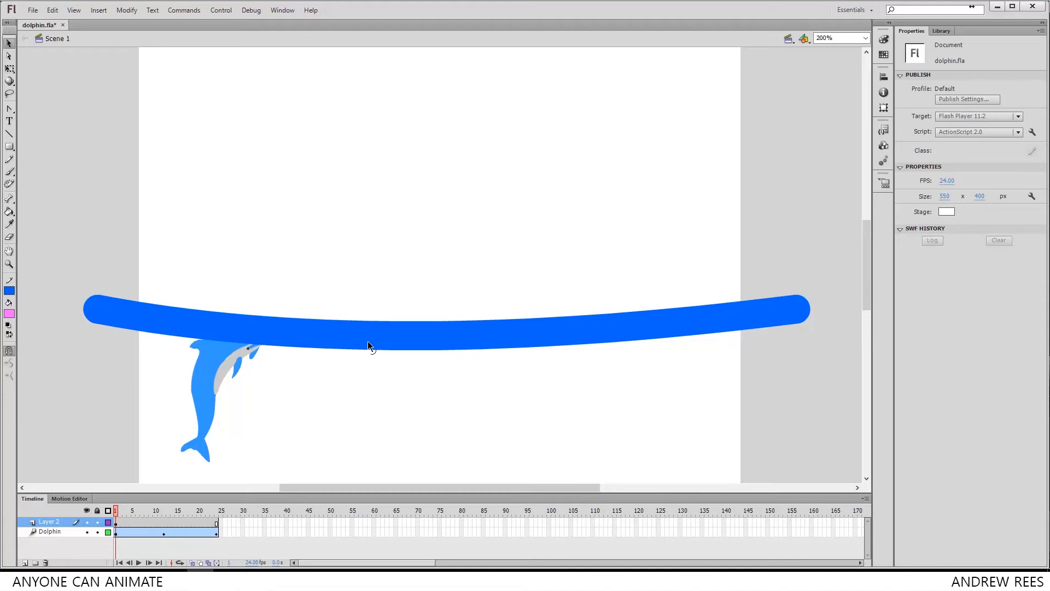
{"action": "left_click_drag", "start_coordinate": [645, 336], "coordinate": [647, 307]}
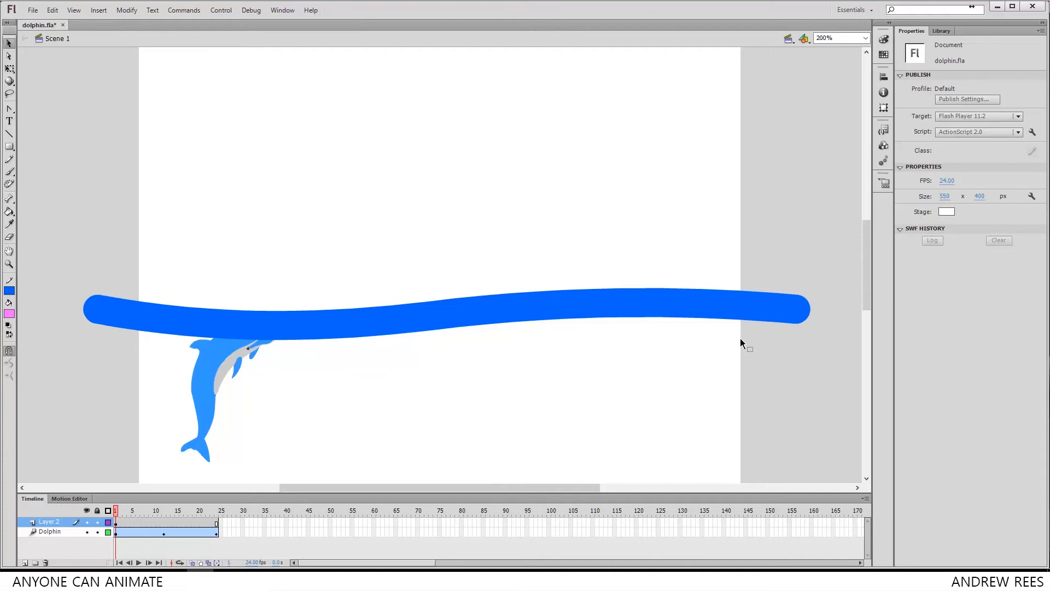
{"action": "key", "text": "ctrl+s"}
Convert the blue wave line to a Movie Clip symbol named wave
{"action": "left_click", "coordinate": [154, 315]}
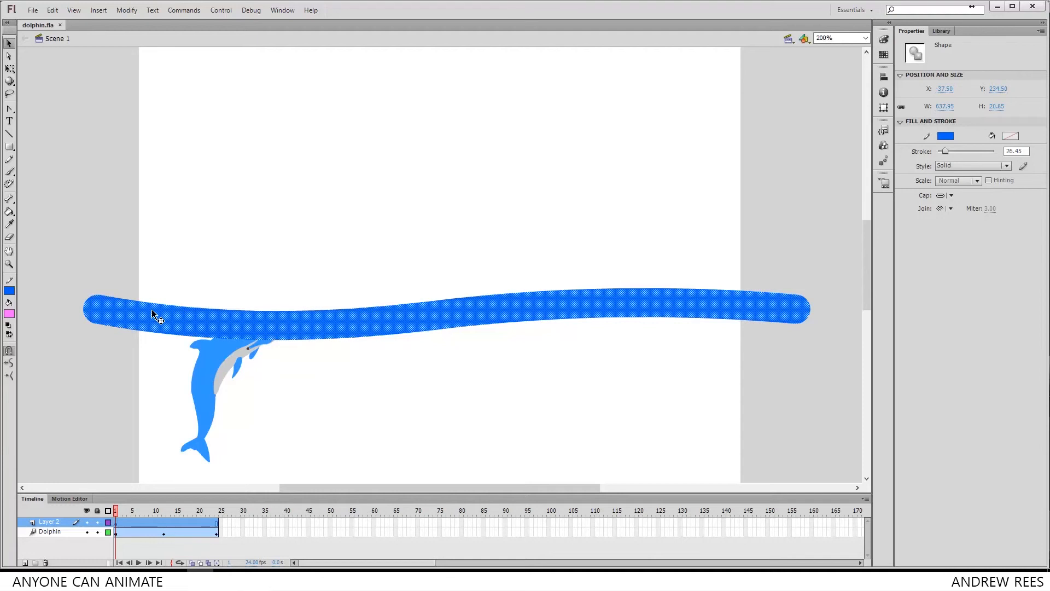
{"action": "right_click", "coordinate": [152, 310]}
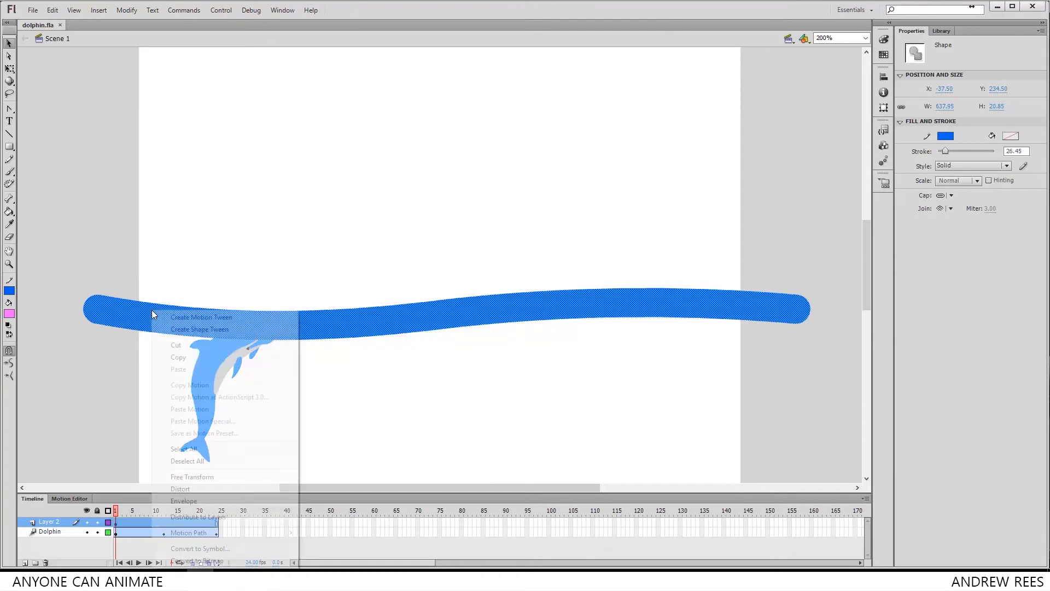
{"action": "left_click", "coordinate": [236, 548]}
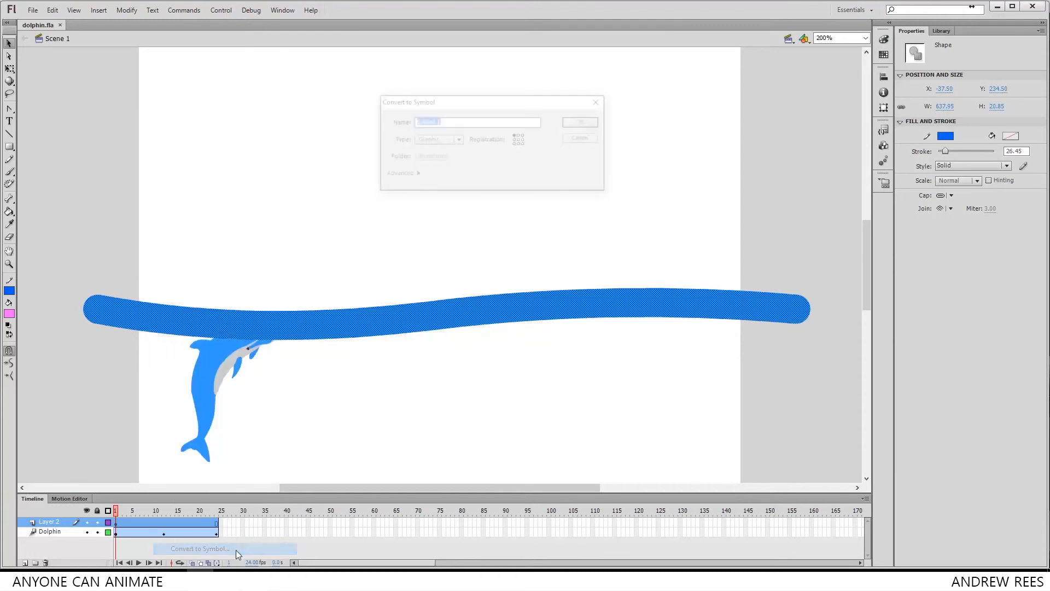
{"action": "left_click", "coordinate": [443, 140]}
{"action": "left_click", "coordinate": [447, 144]}
{"action": "left_click_drag", "start_coordinate": [451, 124], "coordinate": [178, 124]}
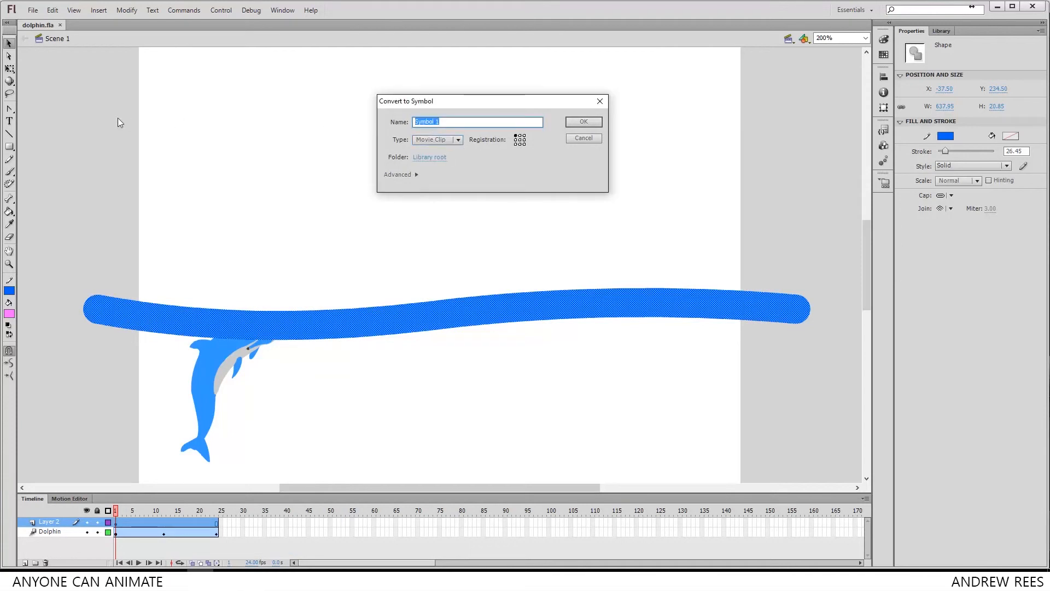
{"action": "type", "text": "wave"}
{"action": "left_click", "coordinate": [584, 122]}
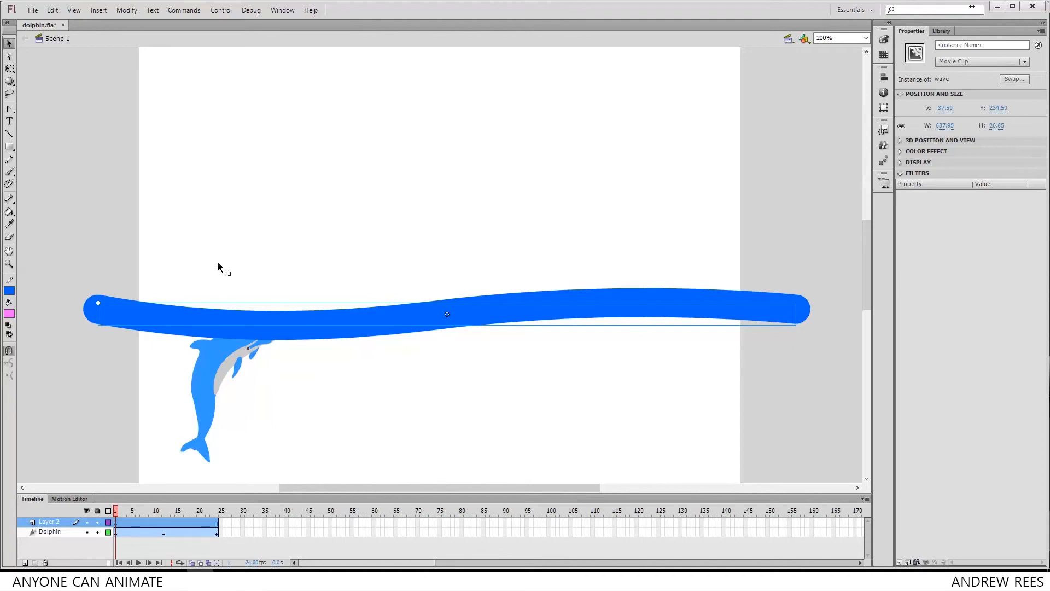
Open the wave symbol for editing, insert a keyframe at frame 20 on Layer 1, and deselect the line
{"action": "double_click", "coordinate": [122, 313]}
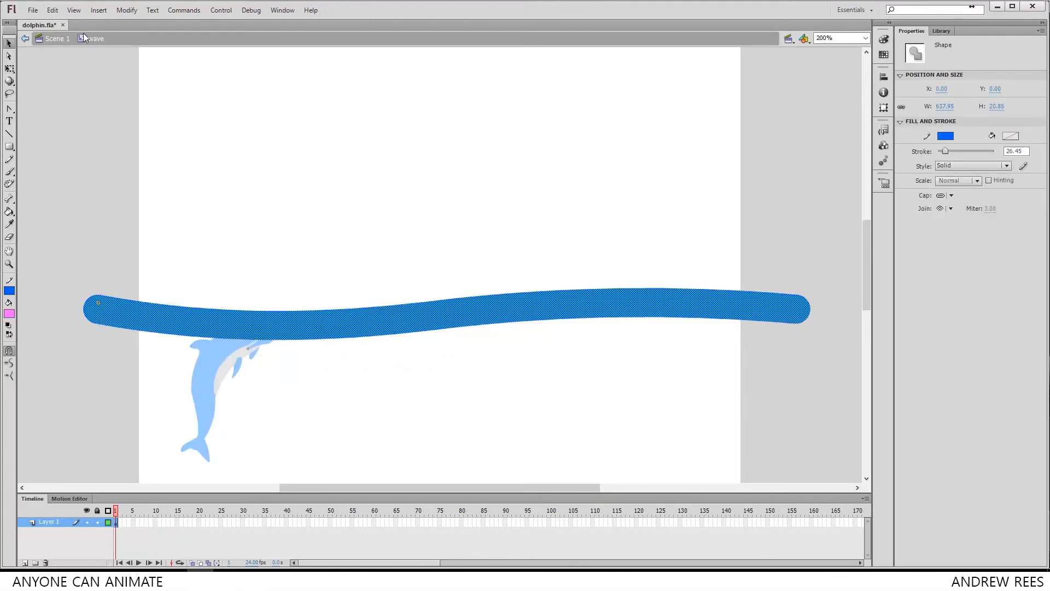
{"action": "left_click", "coordinate": [438, 405]}
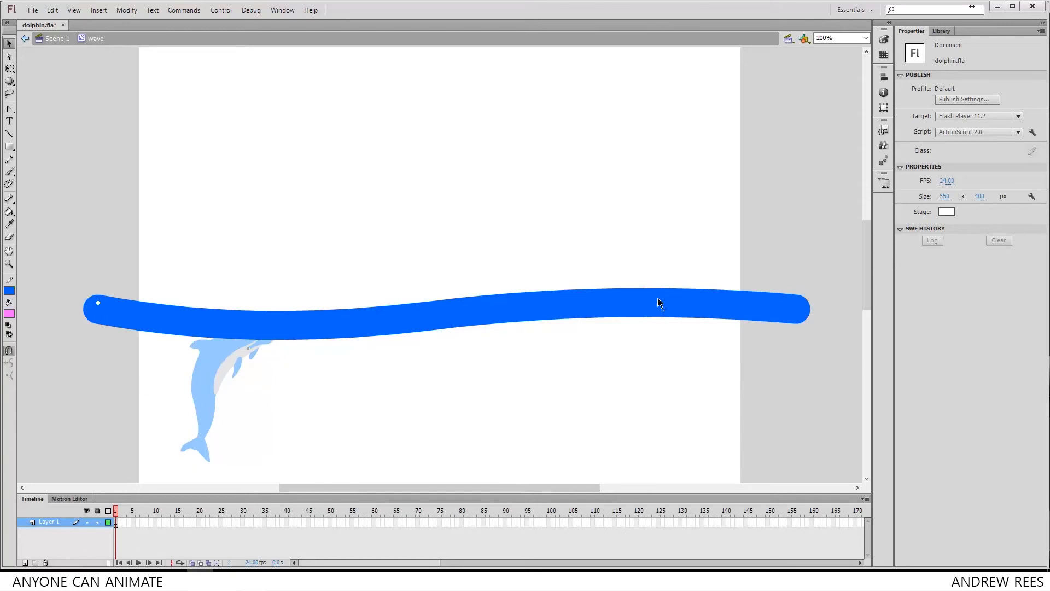
{"action": "right_click", "coordinate": [200, 521]}
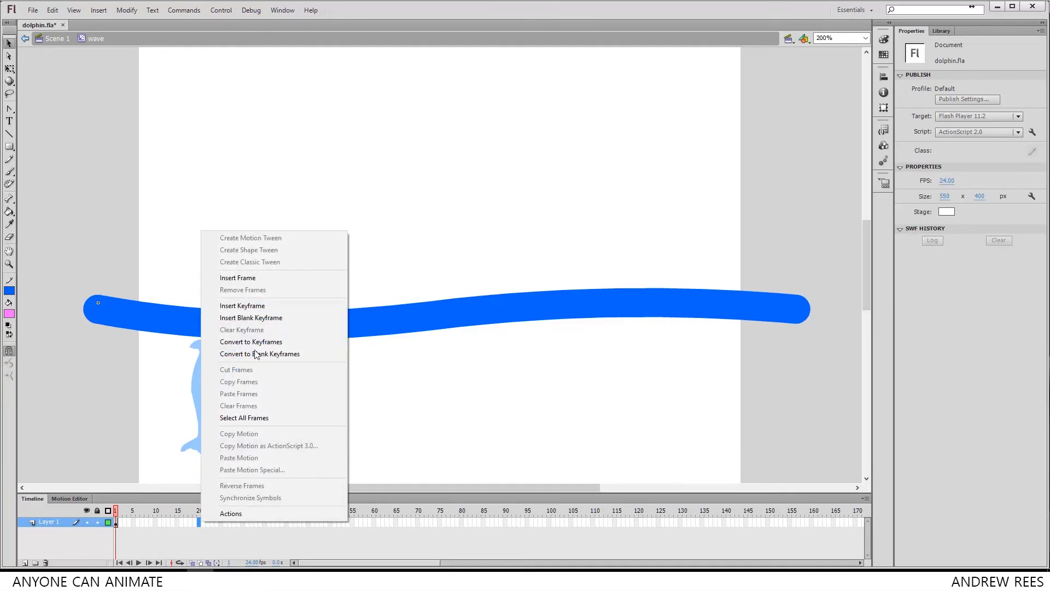
{"action": "left_click", "coordinate": [264, 307]}
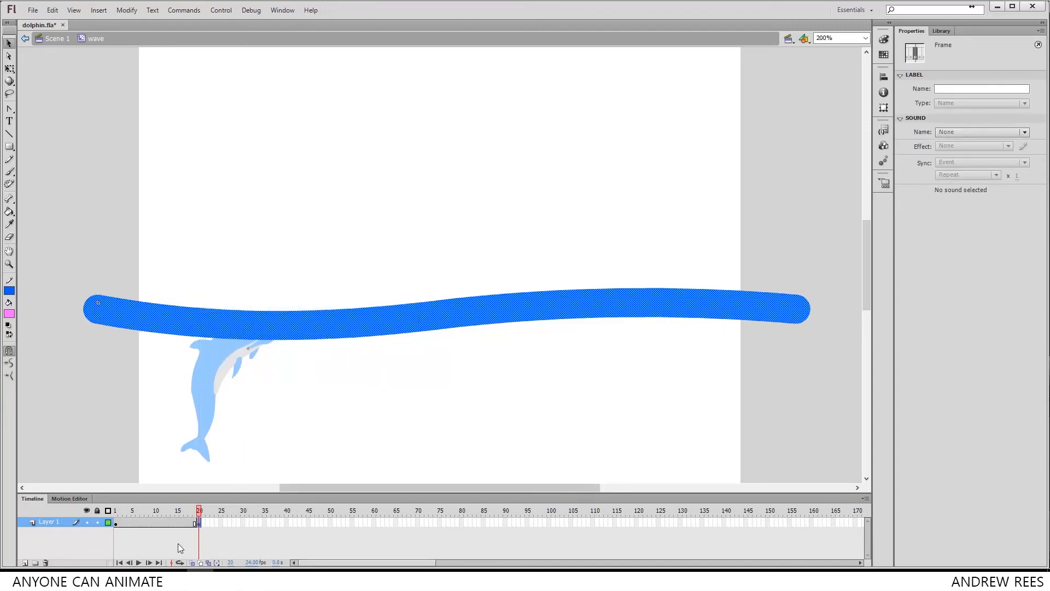
{"action": "left_click", "coordinate": [399, 451]}
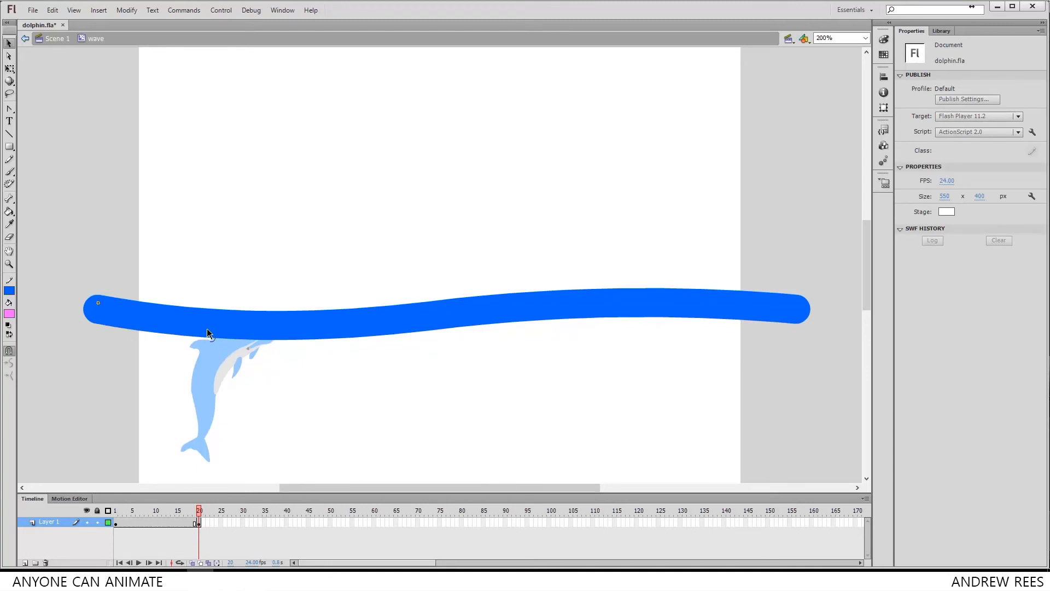
At frame 20, reshape the line into the opposite wave, with a crest in the left half and a dip in the right half
{"action": "left_click_drag", "start_coordinate": [629, 309], "coordinate": [627, 329]}
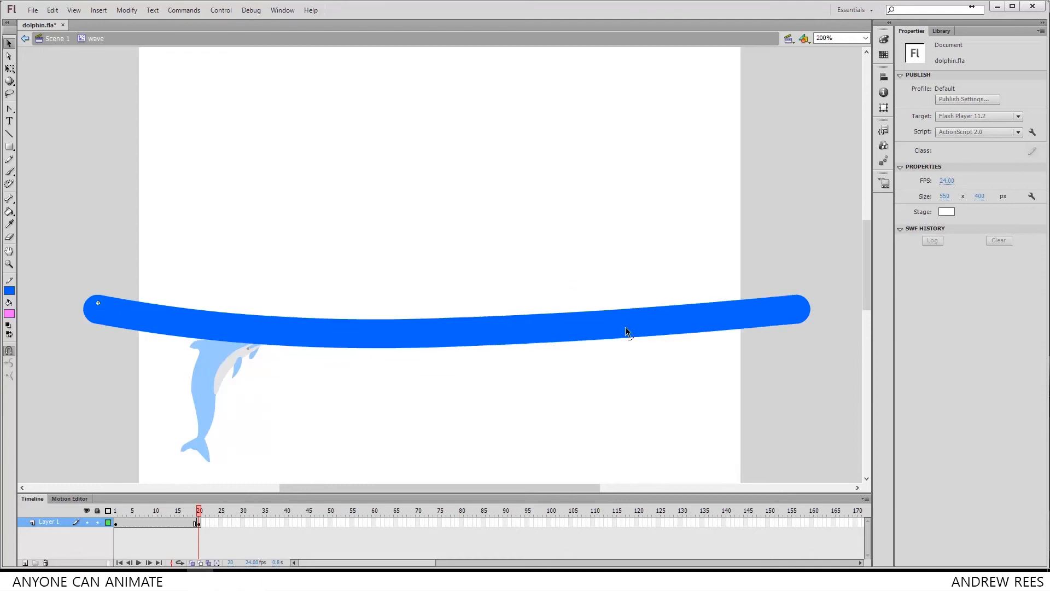
{"action": "left_click_drag", "start_coordinate": [53, 267], "coordinate": [440, 387]}
{"action": "left_click", "coordinate": [282, 405]}
{"action": "left_click_drag", "start_coordinate": [246, 331], "coordinate": [241, 309]}
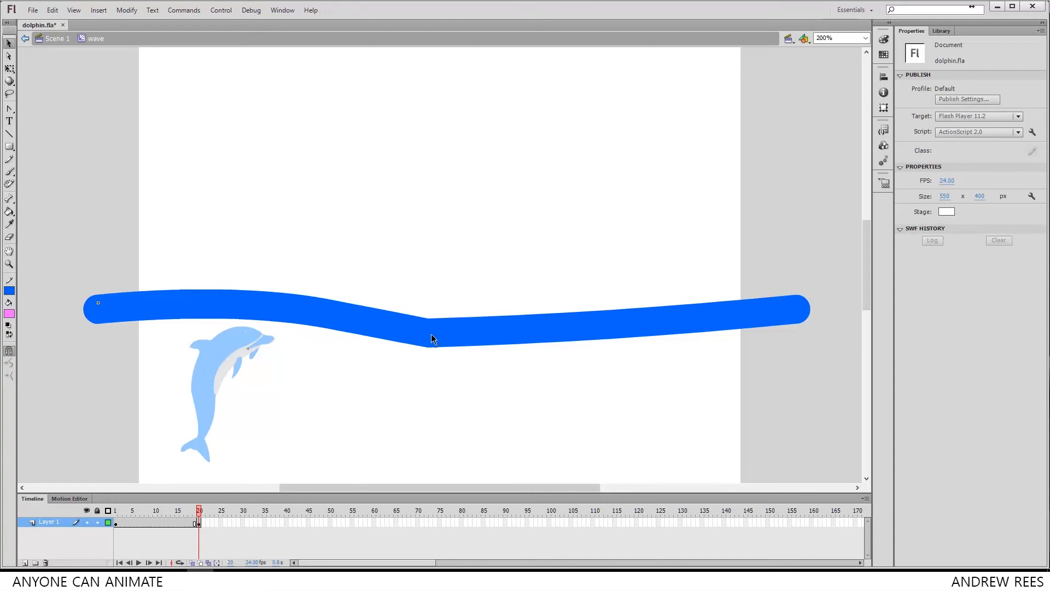
{"action": "left_click_drag", "start_coordinate": [430, 337], "coordinate": [436, 328]}
{"action": "left_click_drag", "start_coordinate": [600, 328], "coordinate": [607, 331]}
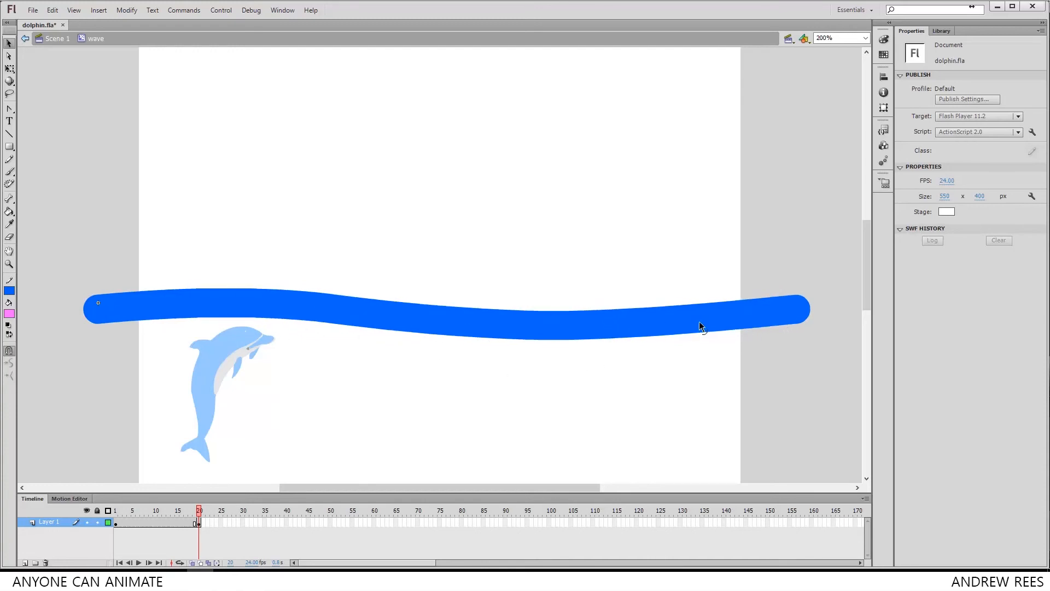
Copy the wave's frame 1 keyframe to frame 40, preview the frames, and return to frame 1
{"action": "left_click_drag", "start_coordinate": [200, 514], "coordinate": [111, 524]}
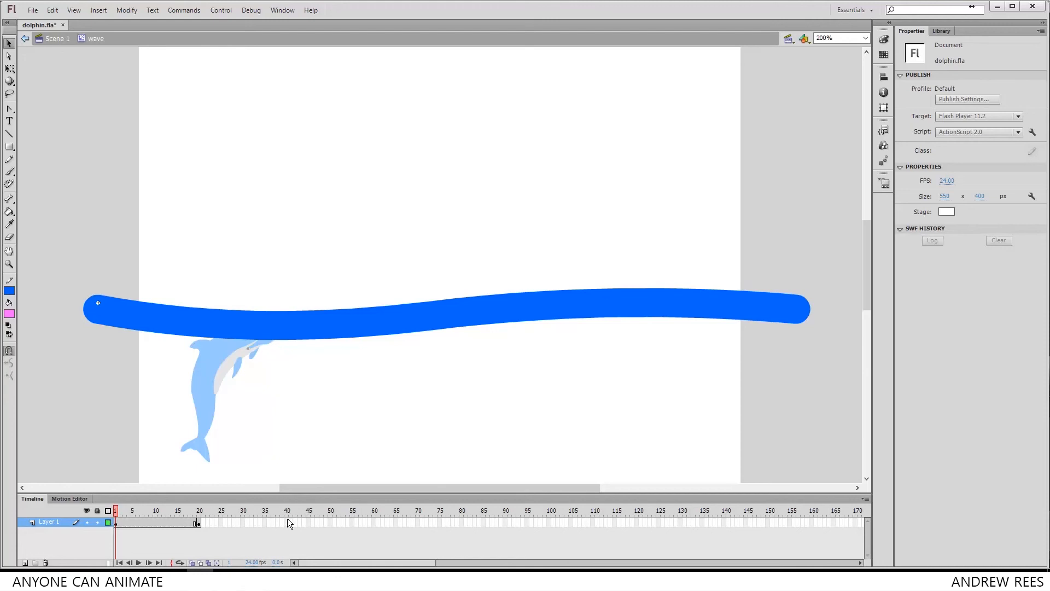
{"action": "left_click", "coordinate": [116, 520]}
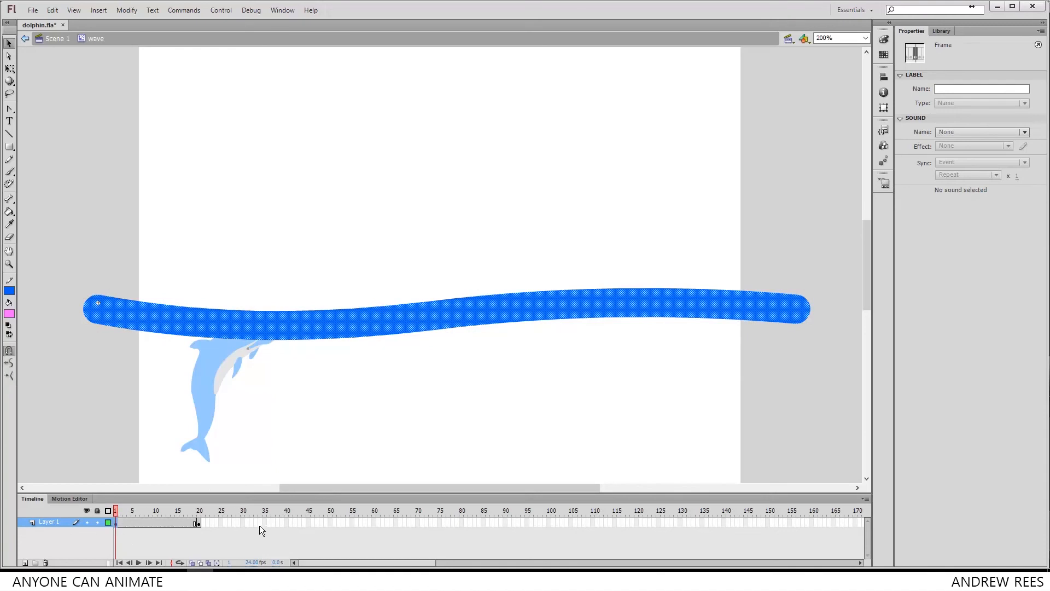
{"action": "right_click", "coordinate": [116, 525]}
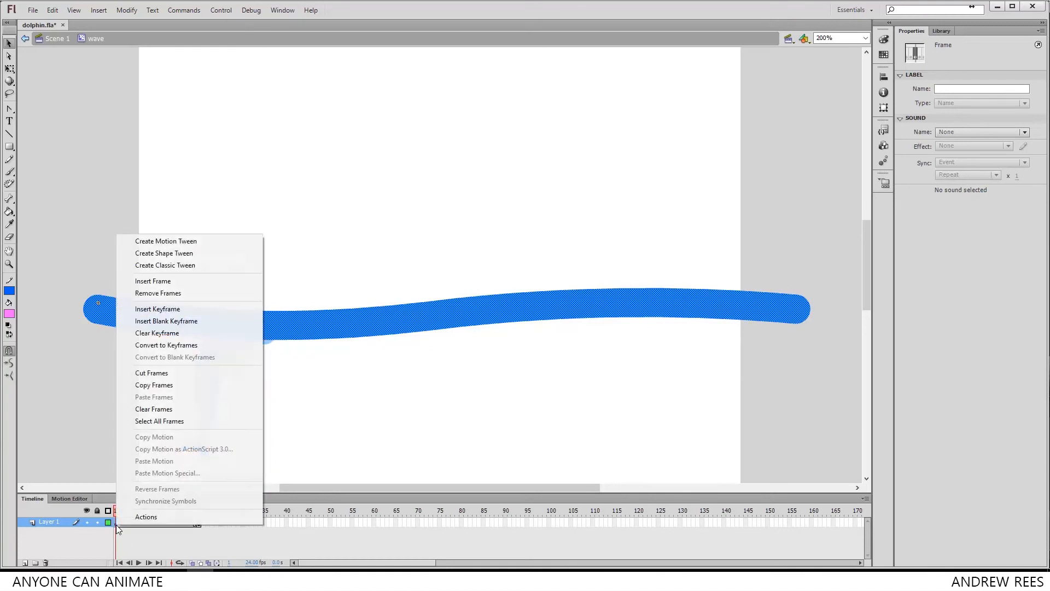
{"action": "left_click", "coordinate": [157, 385]}
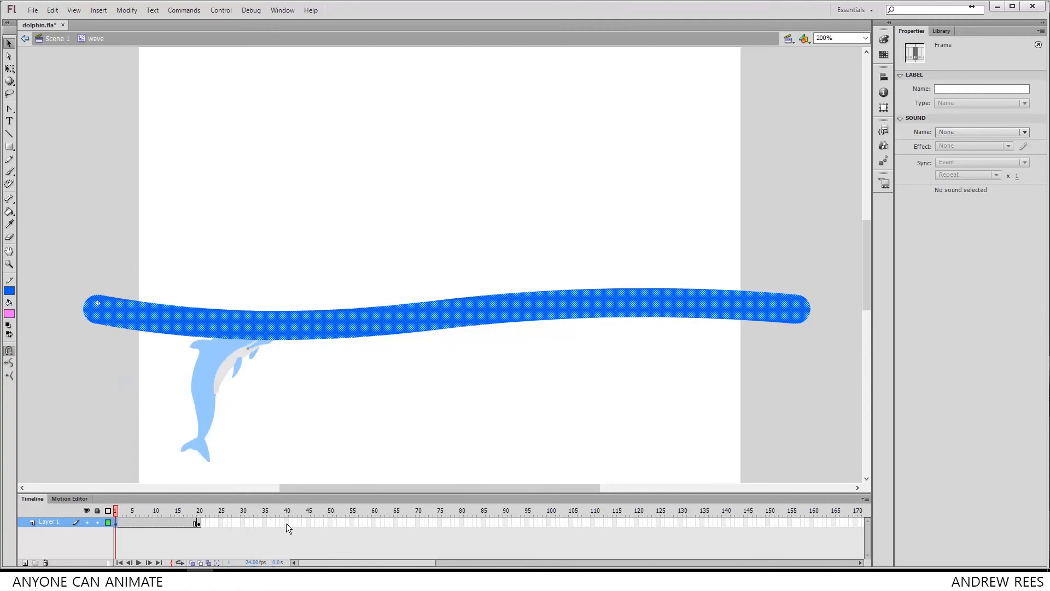
{"action": "right_click", "coordinate": [287, 523]}
{"action": "left_click", "coordinate": [326, 395]}
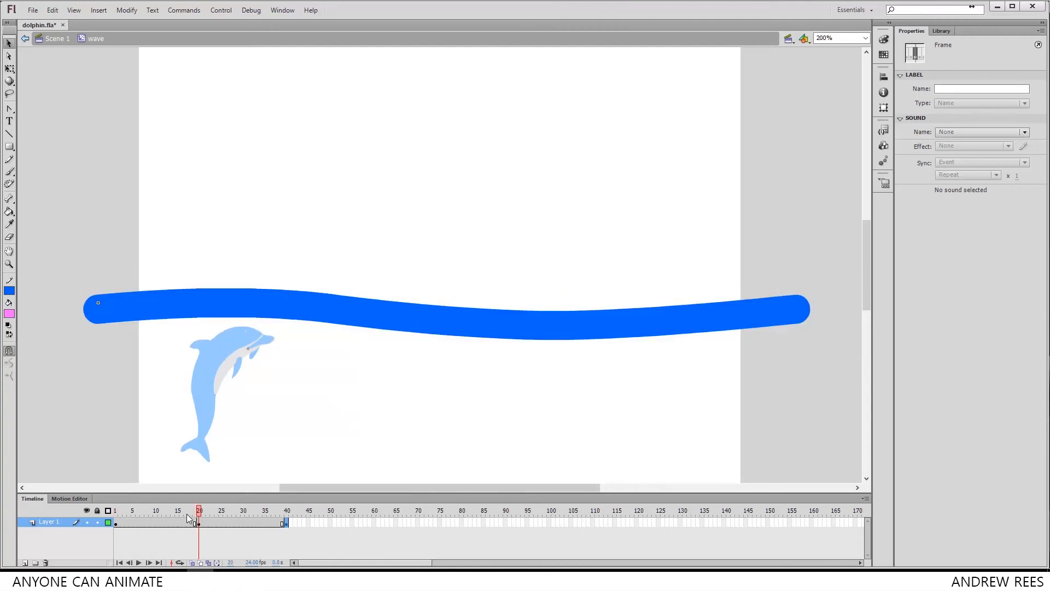
{"action": "left_click", "coordinate": [116, 524]}
{"action": "key", "text": "Return"}
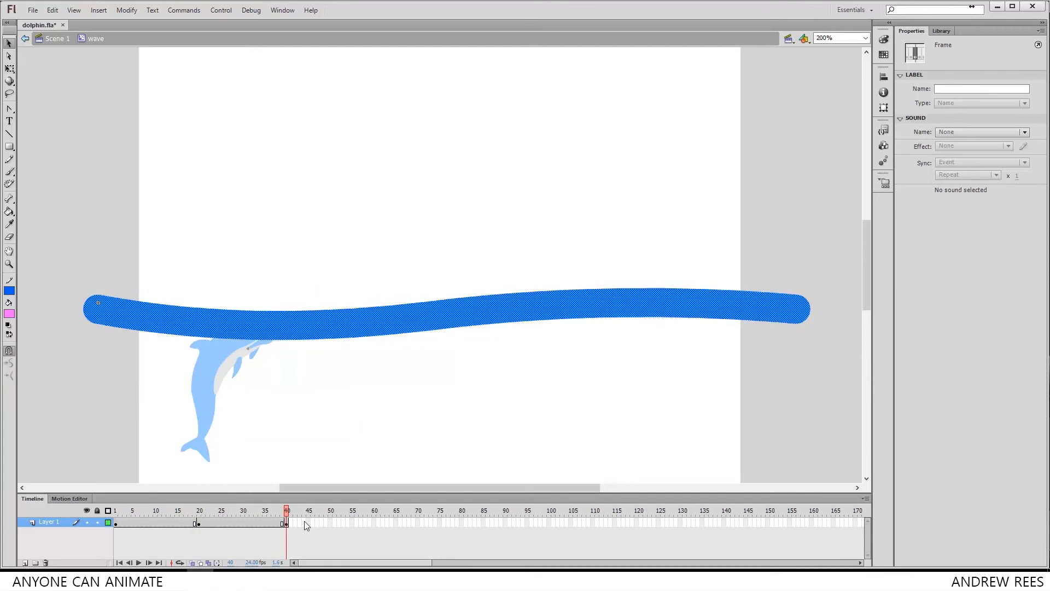
{"action": "left_click_drag", "start_coordinate": [286, 511], "coordinate": [91, 513]}
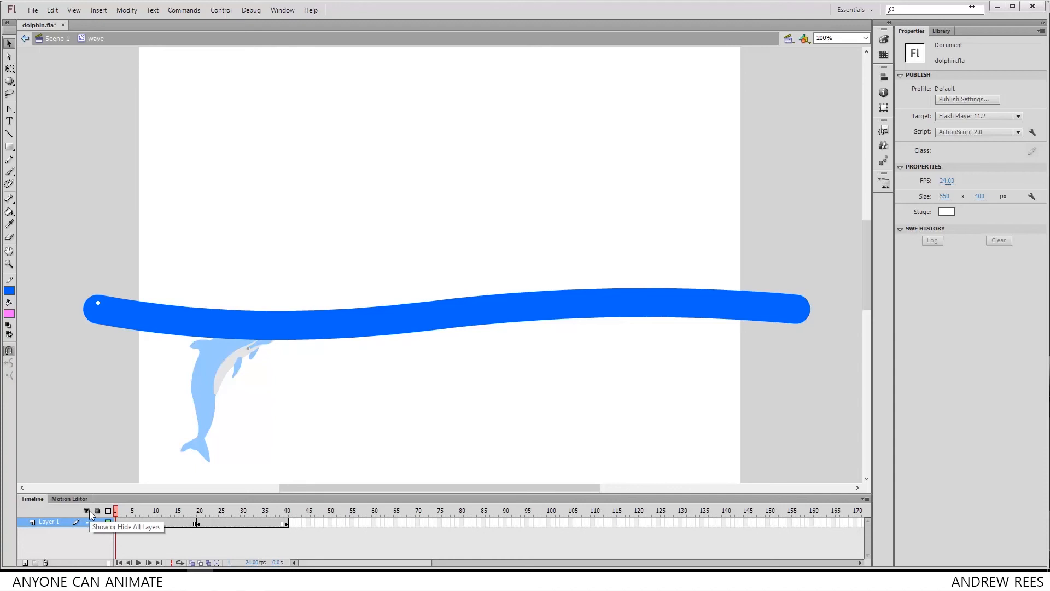
Create shape tweens between frames 1 and 20 and between frames 20 and 40, and preview the wave motion
{"action": "right_click", "coordinate": [152, 523]}
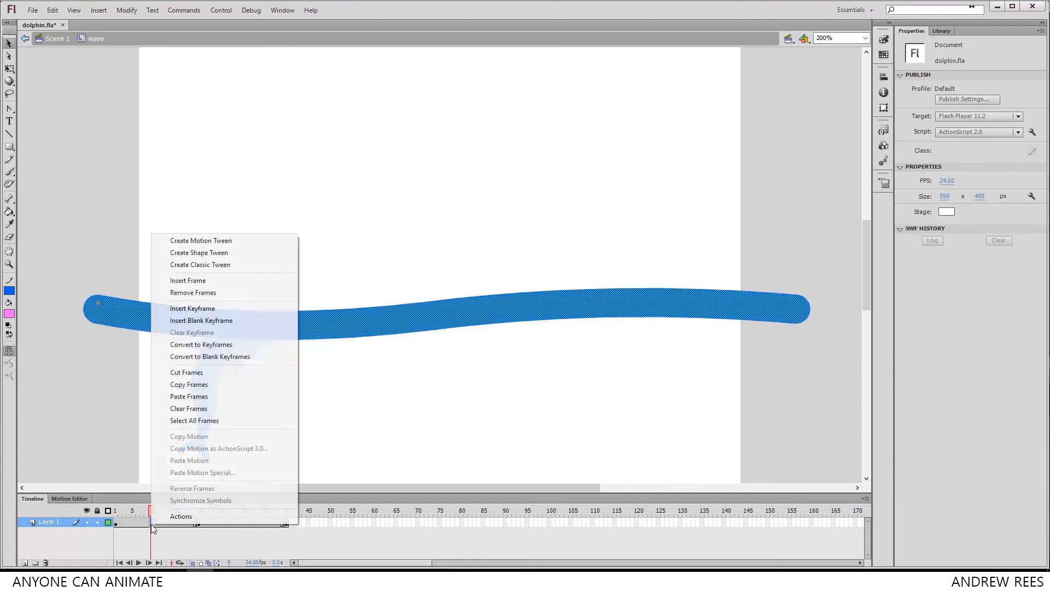
{"action": "left_click", "coordinate": [217, 256]}
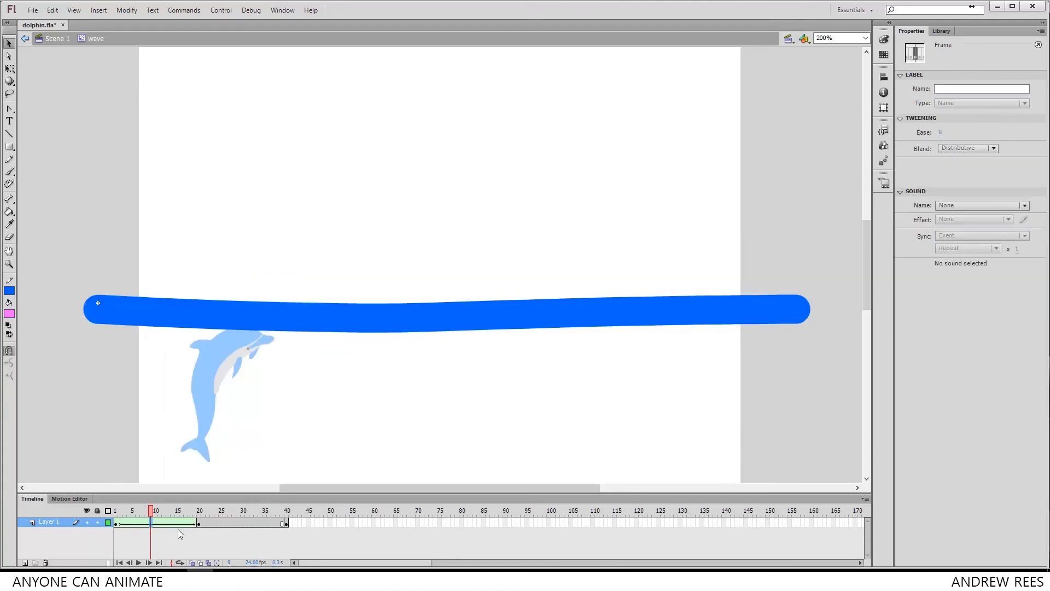
{"action": "left_click", "coordinate": [115, 522]}
{"action": "mouse_move", "coordinate": [106, 514]}
{"action": "left_mouse_down"}
{"action": "mouse_move", "coordinate": [229, 513]}
{"action": "mouse_move", "coordinate": [82, 524]}
{"action": "mouse_move", "coordinate": [104, 524]}
{"action": "left_mouse_up"}
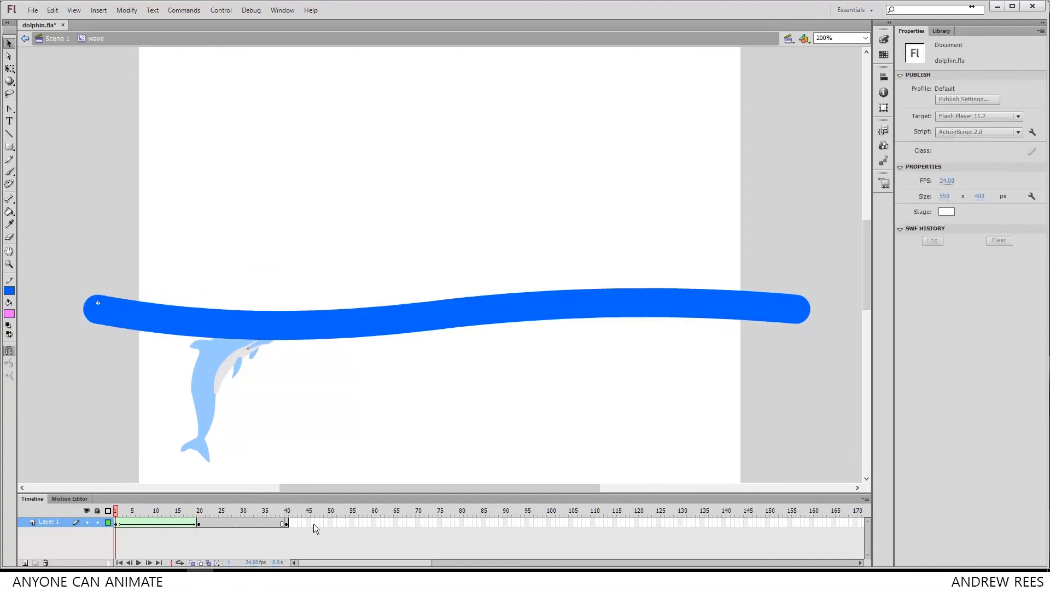
{"action": "right_click", "coordinate": [242, 522]}
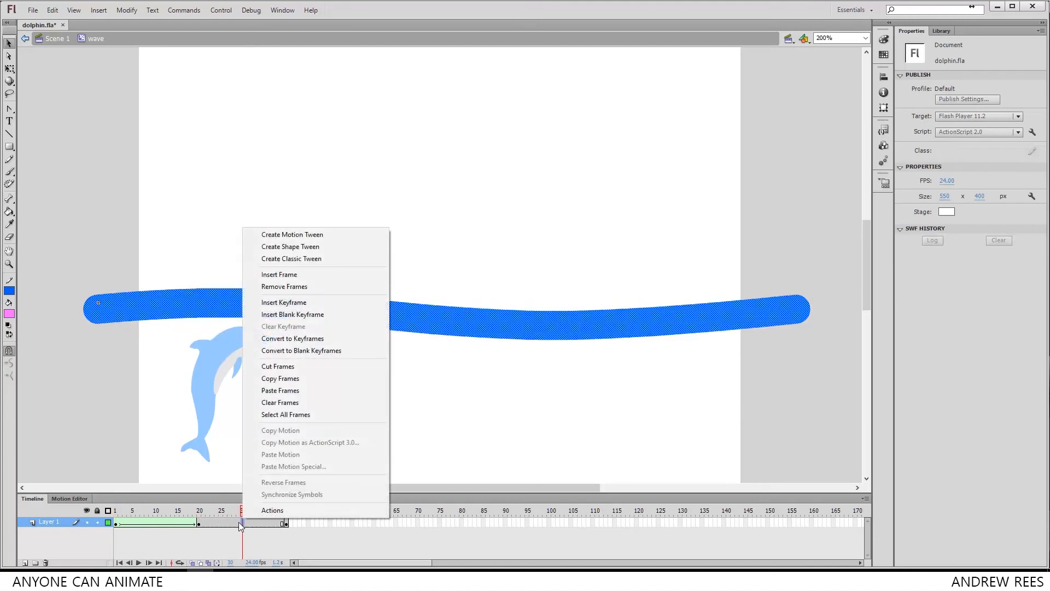
{"action": "left_click", "coordinate": [264, 250]}
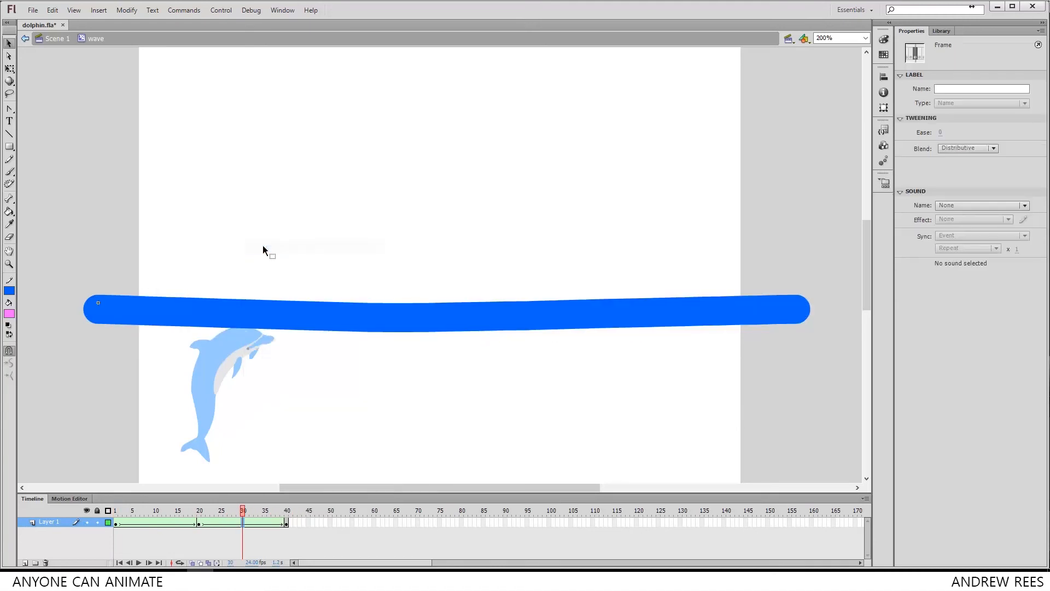
{"action": "left_click_drag", "start_coordinate": [243, 519], "coordinate": [5, 523]}
{"action": "key", "text": "Return"}
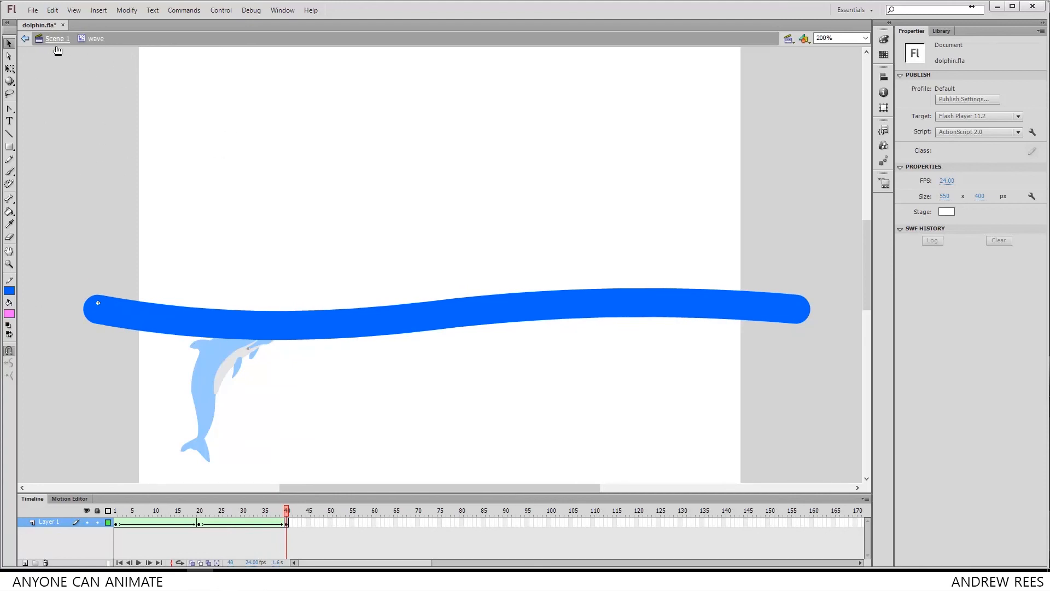
Return to Scene 1, preview the dolphin jump with the wave in place, and rewind to frame 1
{"action": "left_click", "coordinate": [57, 38]}
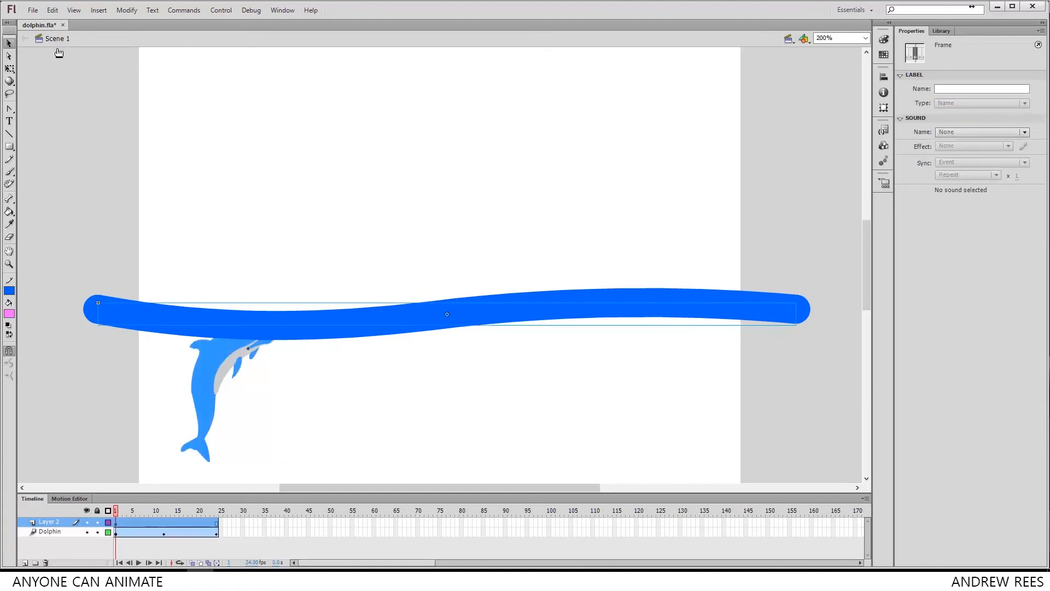
{"action": "key", "text": "Return"}
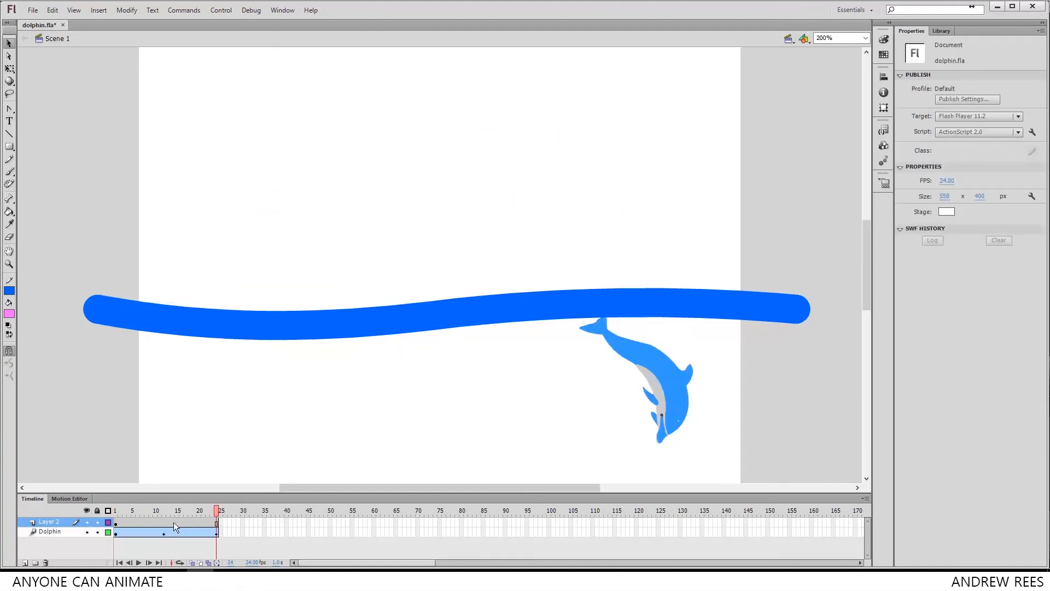
{"action": "left_click_drag", "start_coordinate": [215, 510], "coordinate": [22, 510]}
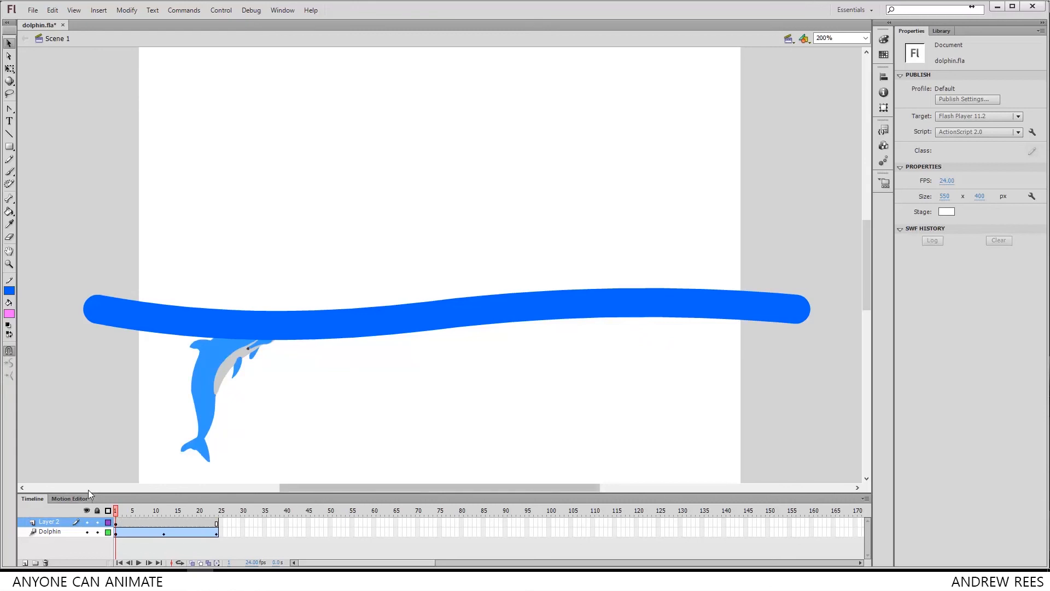
Test the movie to watch the dolphin jump behind the looping wave, and close the test window
{"action": "key", "text": "ctrl+Return"}
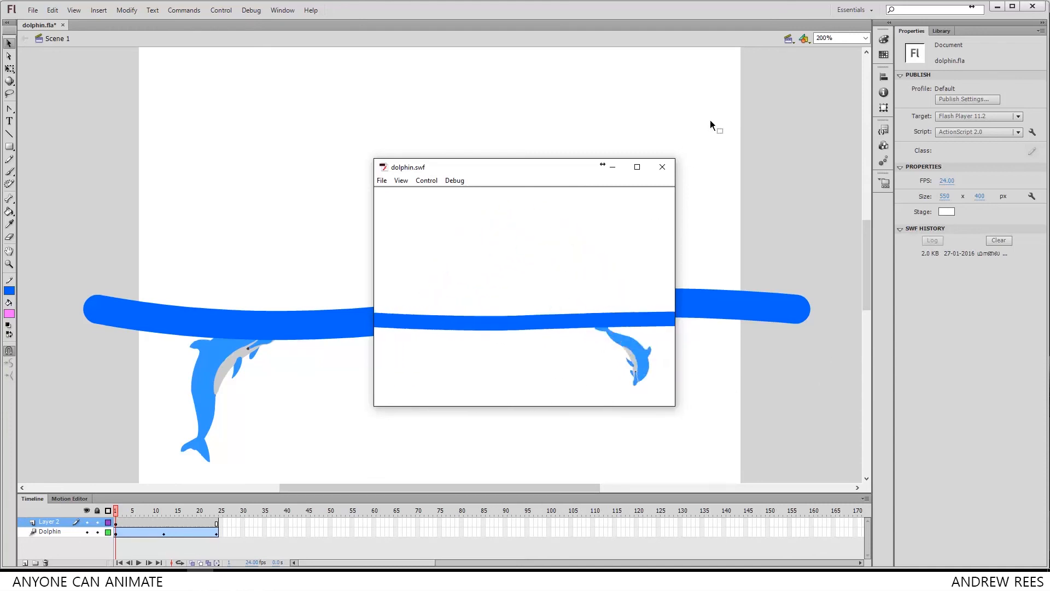
{"action": "left_click", "coordinate": [662, 167]}
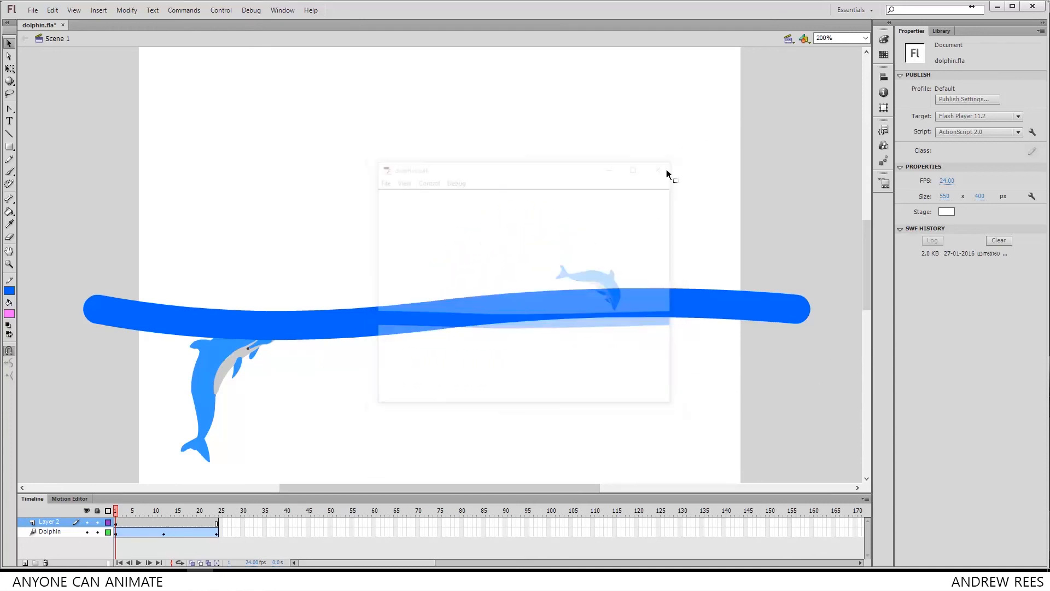
Add a new layer and place it between Layer 2 and the Dolphin layer
{"action": "left_click", "coordinate": [25, 563]}
{"action": "left_click_drag", "start_coordinate": [44, 527], "coordinate": [42, 541]}
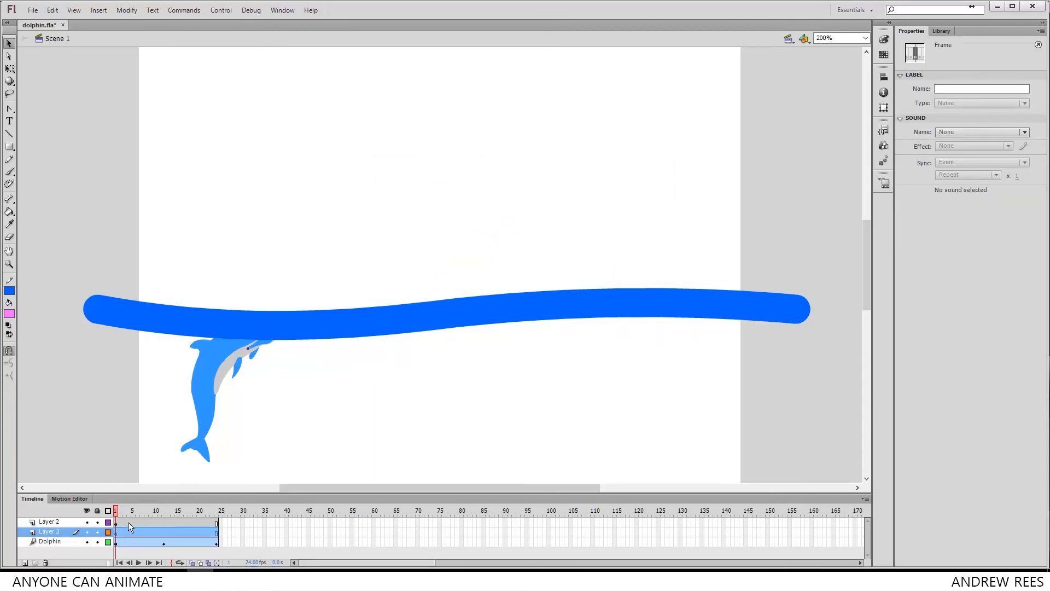
{"action": "left_click", "coordinate": [593, 365]}
Draw a strokeless rectangle filled with the wave's blue (#0066FF), covering the stage from its bottom edge up into the wave line
{"action": "scroll", "coordinate": [594, 364], "scroll_direction": "down", "scroll_amount": 2}
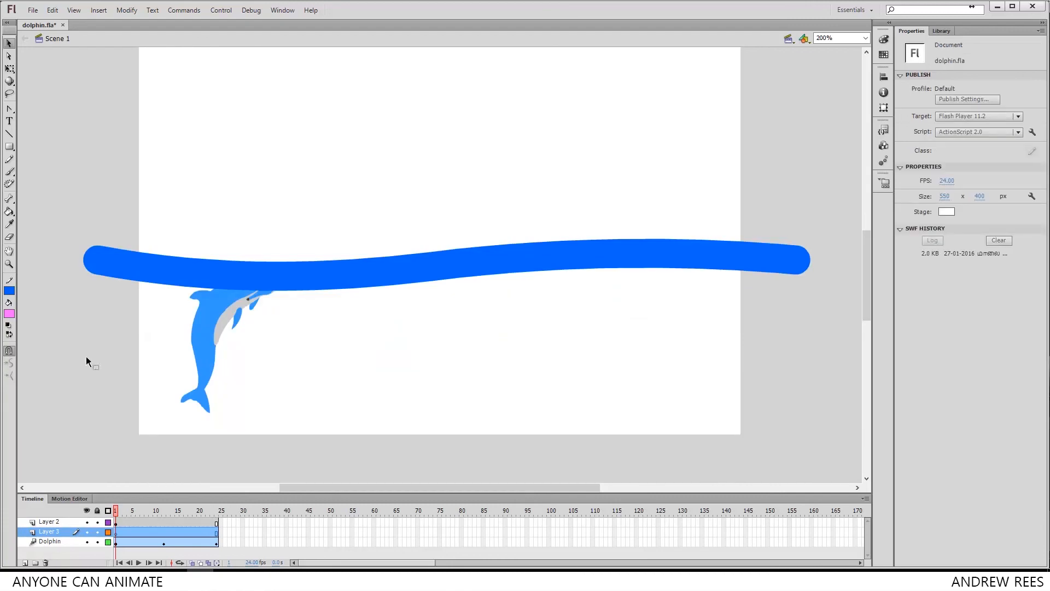
{"action": "left_click", "coordinate": [9, 147]}
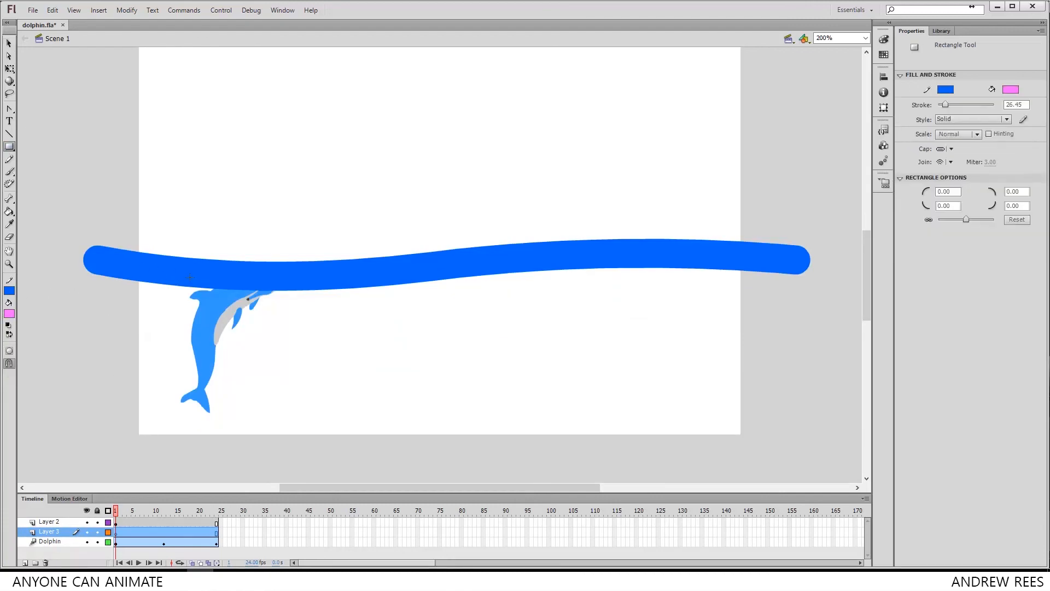
{"action": "left_click", "coordinate": [9, 313]}
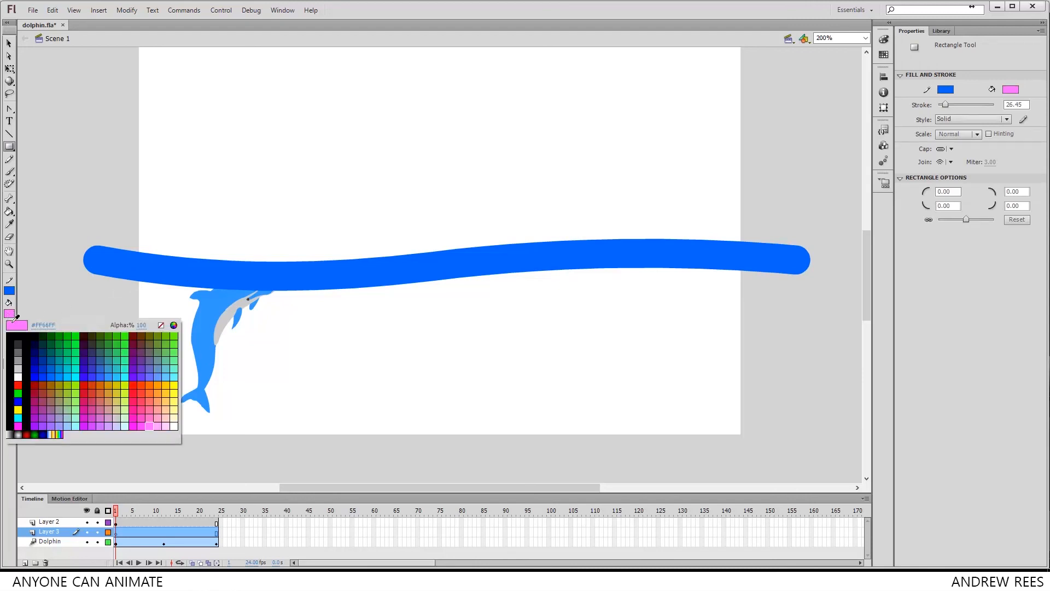
{"action": "left_click", "coordinate": [148, 270]}
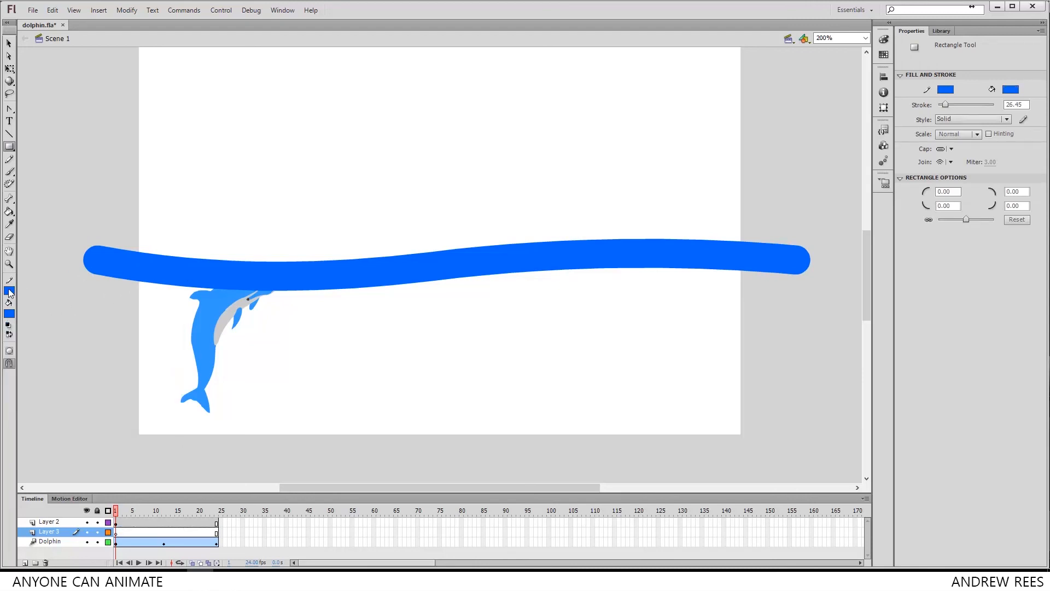
{"action": "left_click", "coordinate": [10, 291]}
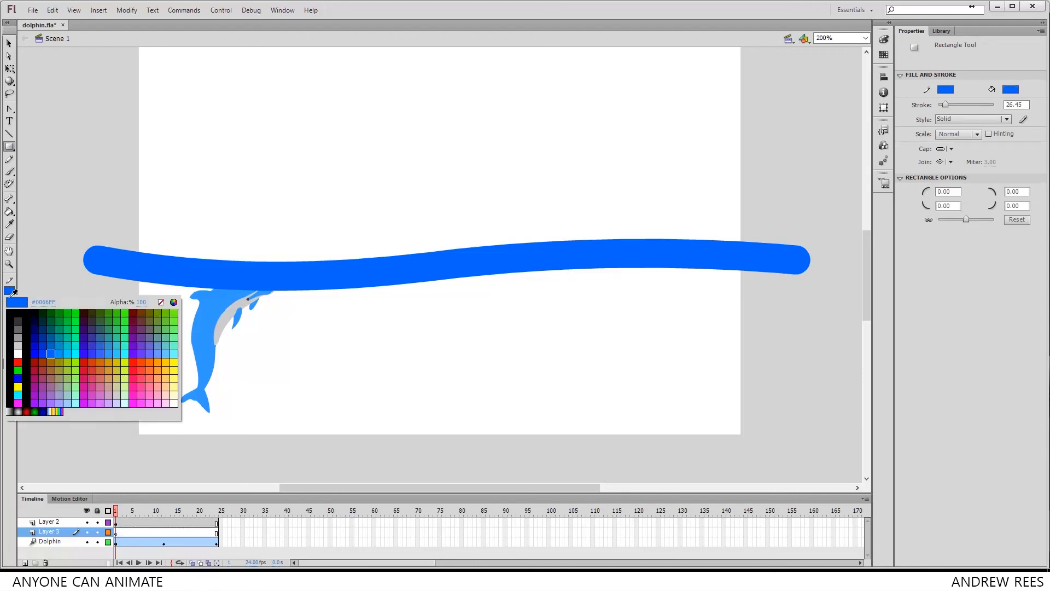
{"action": "left_click", "coordinate": [162, 302]}
{"action": "left_click_drag", "start_coordinate": [140, 440], "coordinate": [780, 270]}
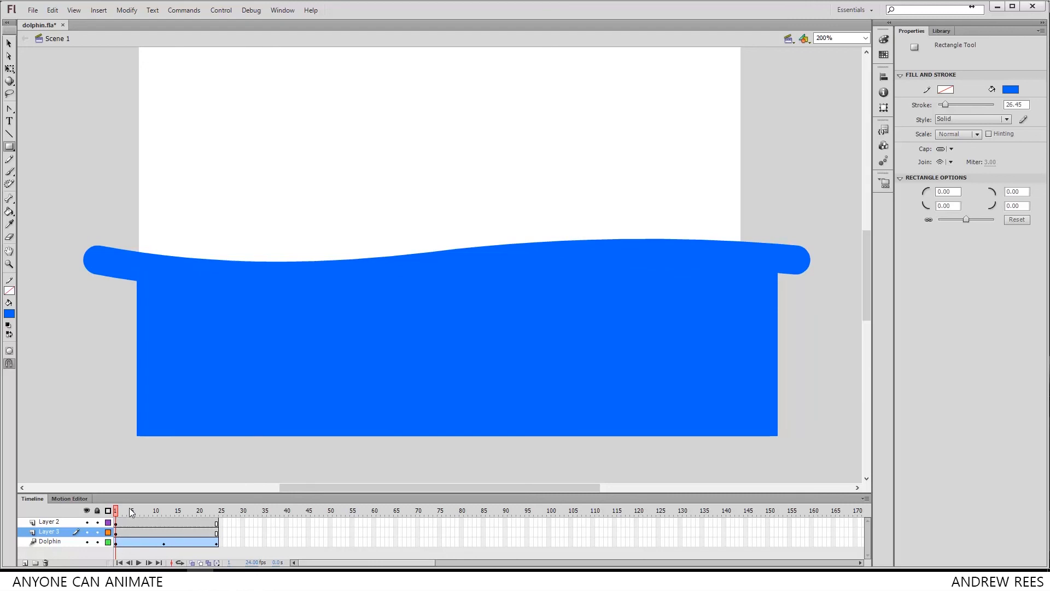
Preview the first frames, return to frame 1, and test the movie with the filled water
{"action": "mouse_move", "coordinate": [123, 515]}
{"action": "left_mouse_down"}
{"action": "mouse_move", "coordinate": [176, 516]}
{"action": "mouse_move", "coordinate": [116, 516]}
{"action": "left_mouse_up"}
{"action": "key", "text": "ctrl+Return"}
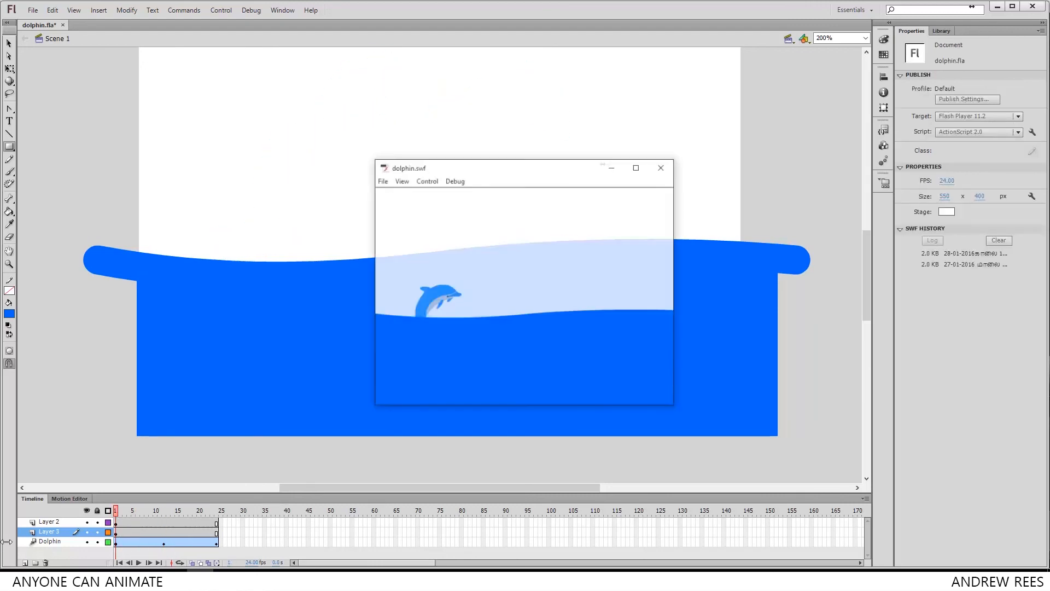